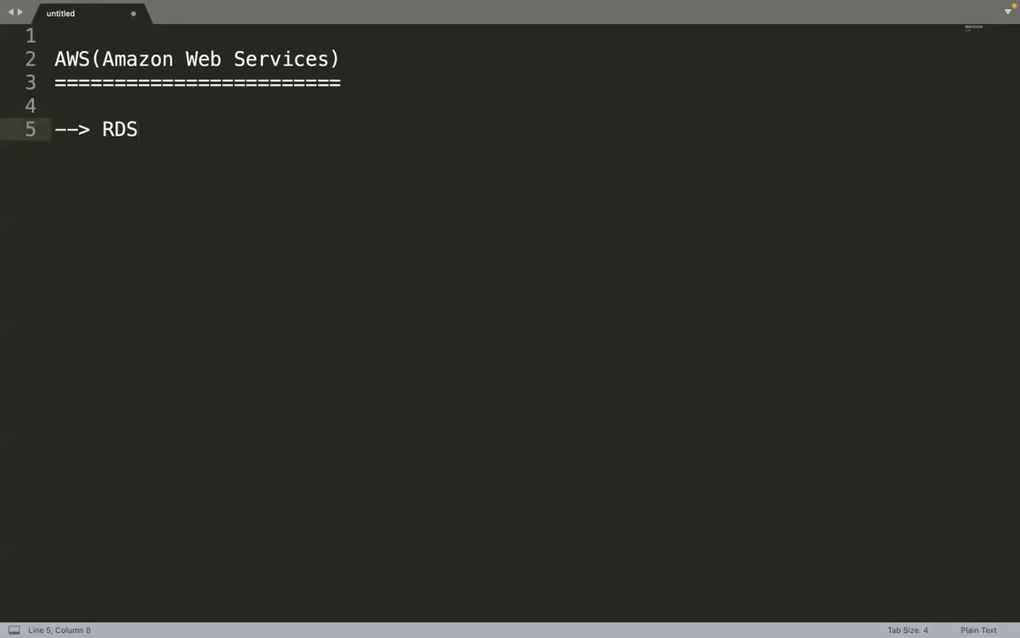
Add the bullet "--> EC2" below the RDS bullet, separated by a blank line
key(Return)
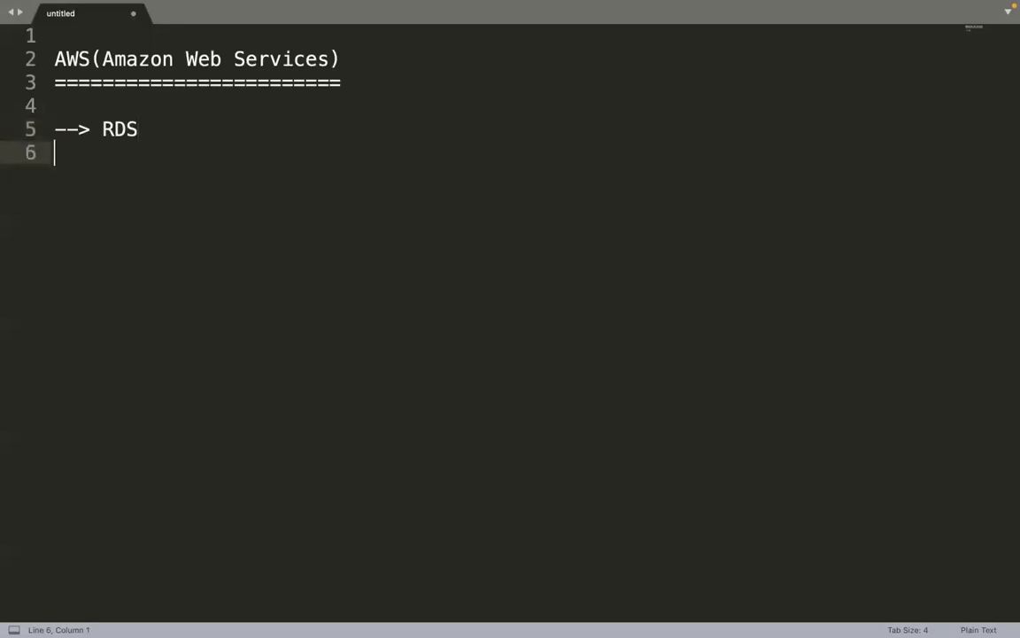
key(Return)
text(--> )
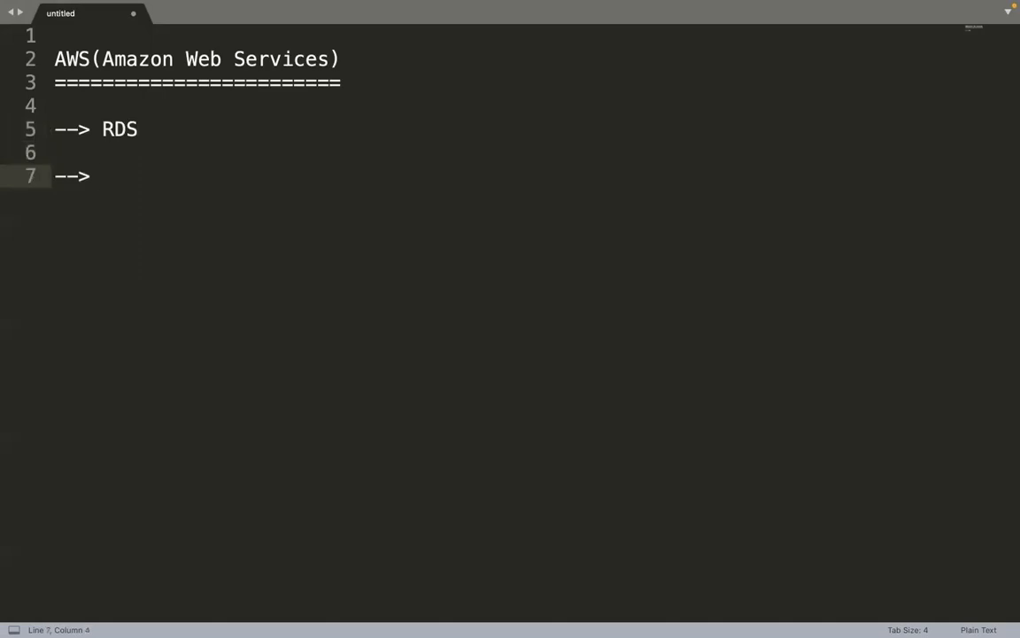
text(Ec)
key(BackSpace)
text(C2)
key(Return)
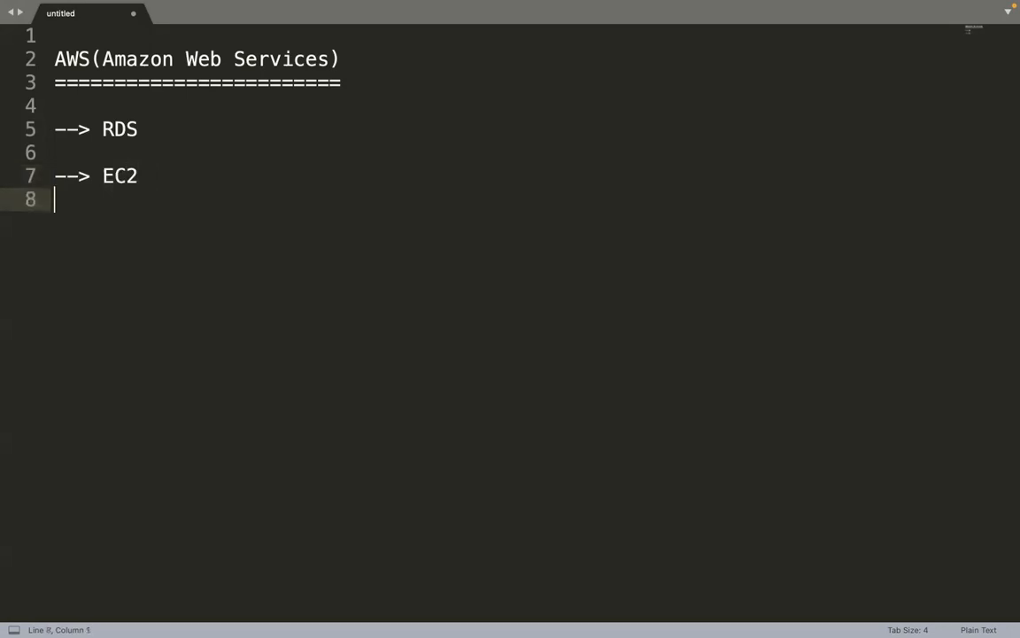
Write the indented description "It is a plain computer or server" under the EC2 bullet
key(Tab)
text(It s)
key(BackSpace)
text(is a)
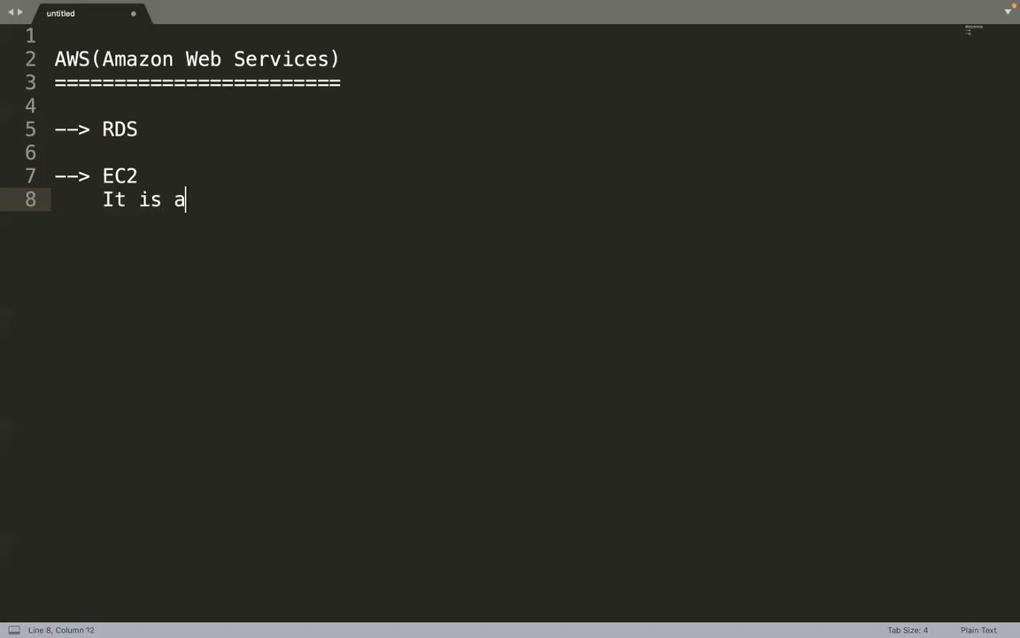
text( plain )
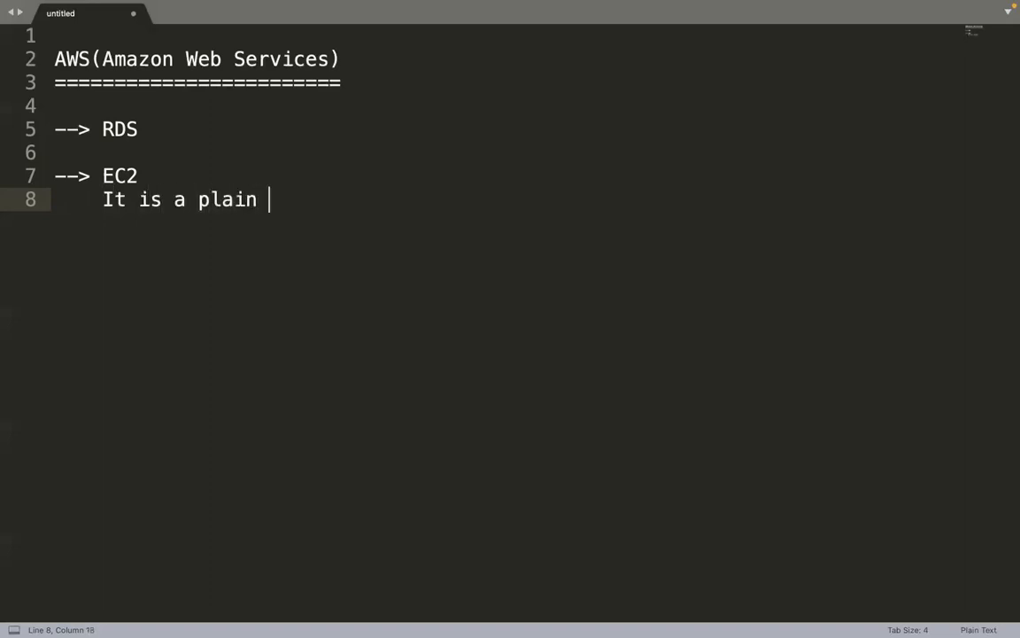
text(computer )
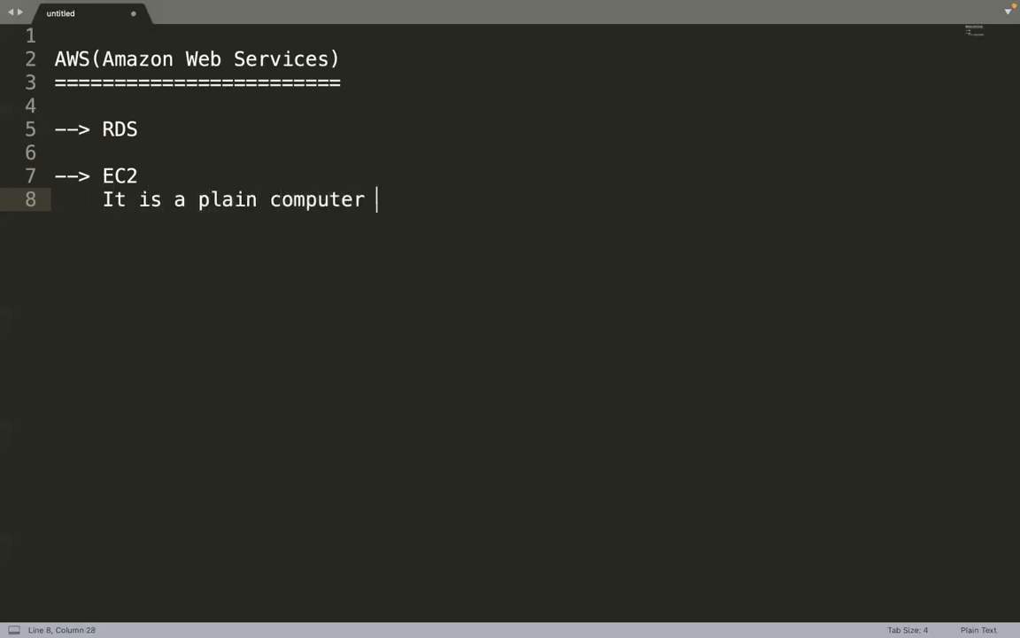
text(or server)
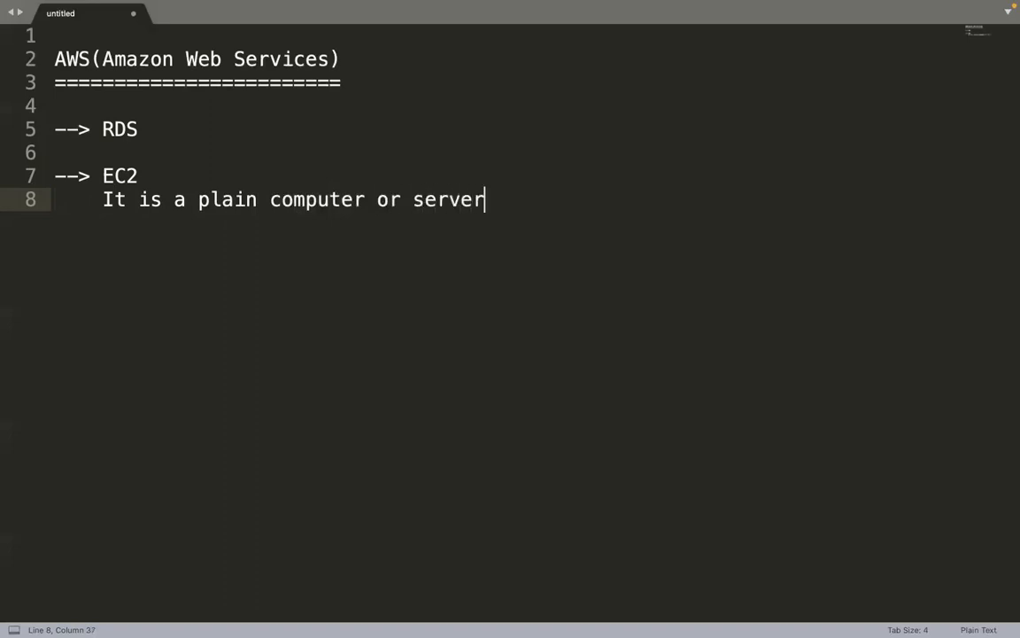
Add the unindented bullet "--> EC2 instance" below the EC2 description, separated by a blank line
key(Return)
key(Return)
key(BackSpace)
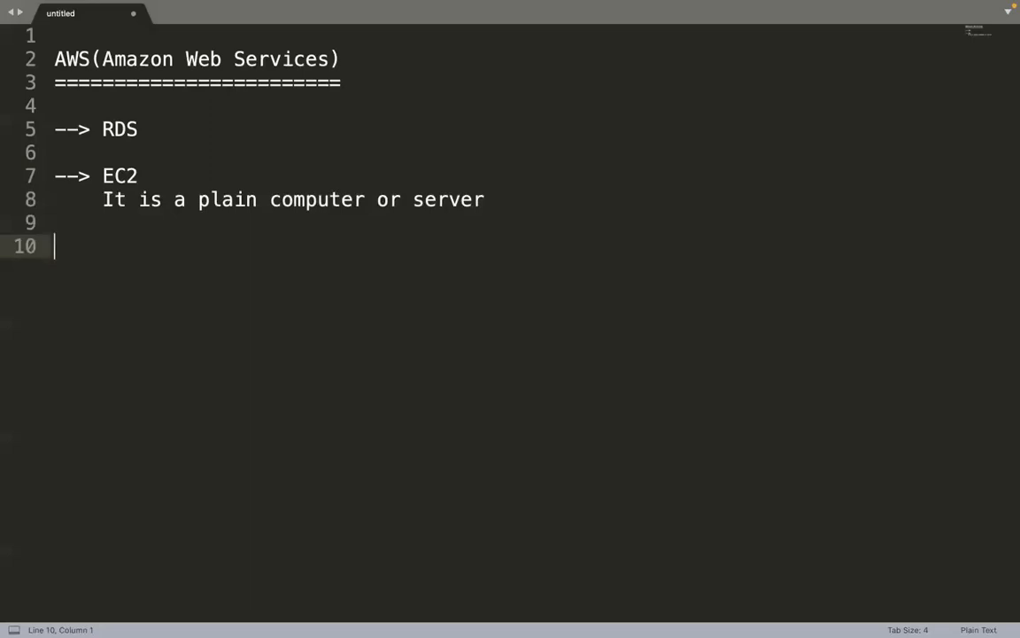
text(-- > EC2 )
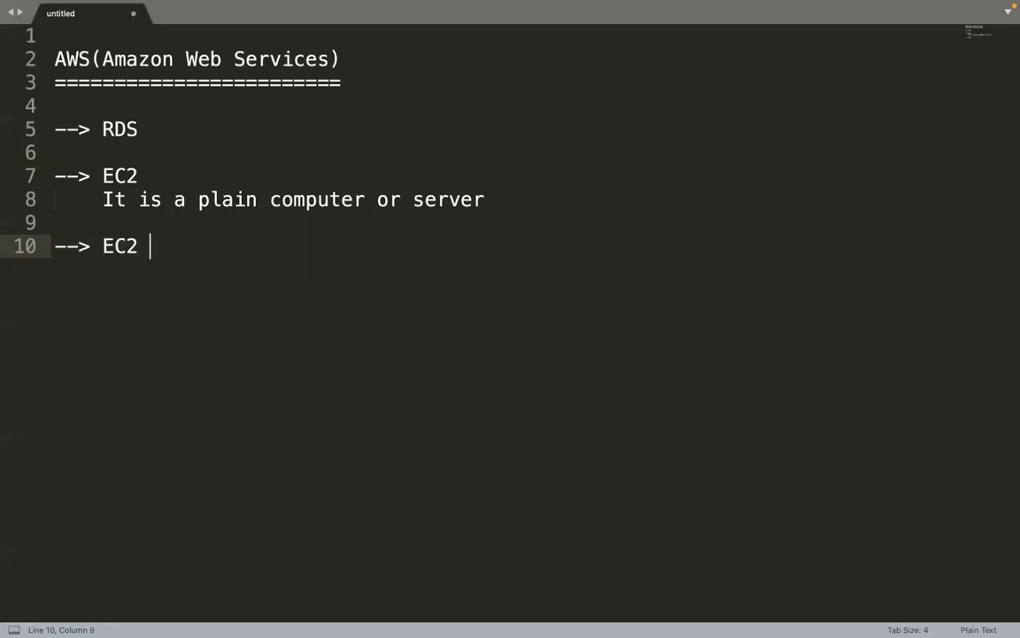
text(instance)
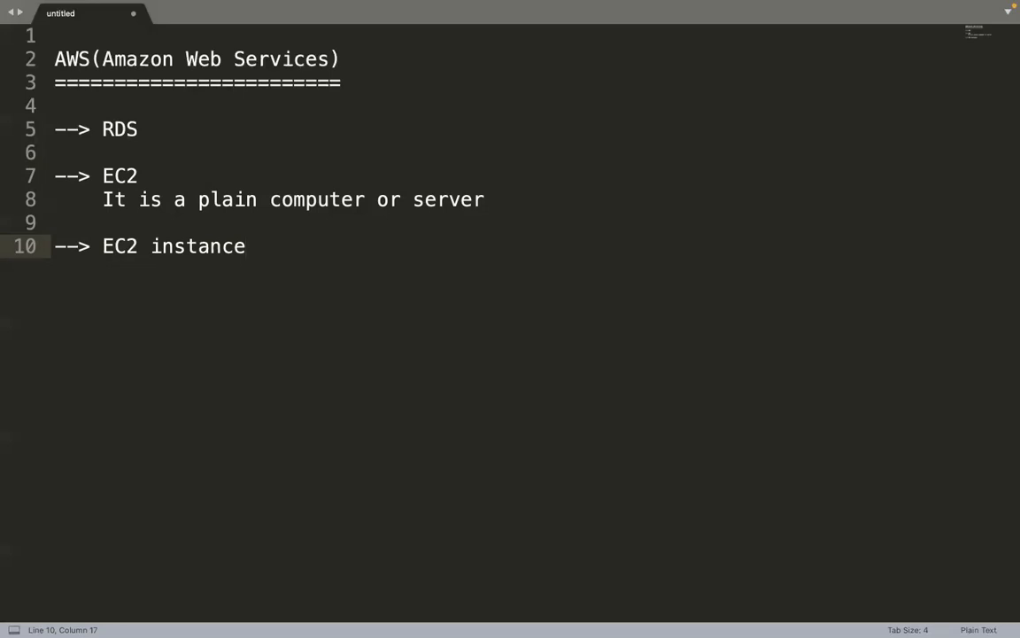
Switch to the AWS console in the browser and open the EC2 service's list of running instances
key(ctrl+Right)
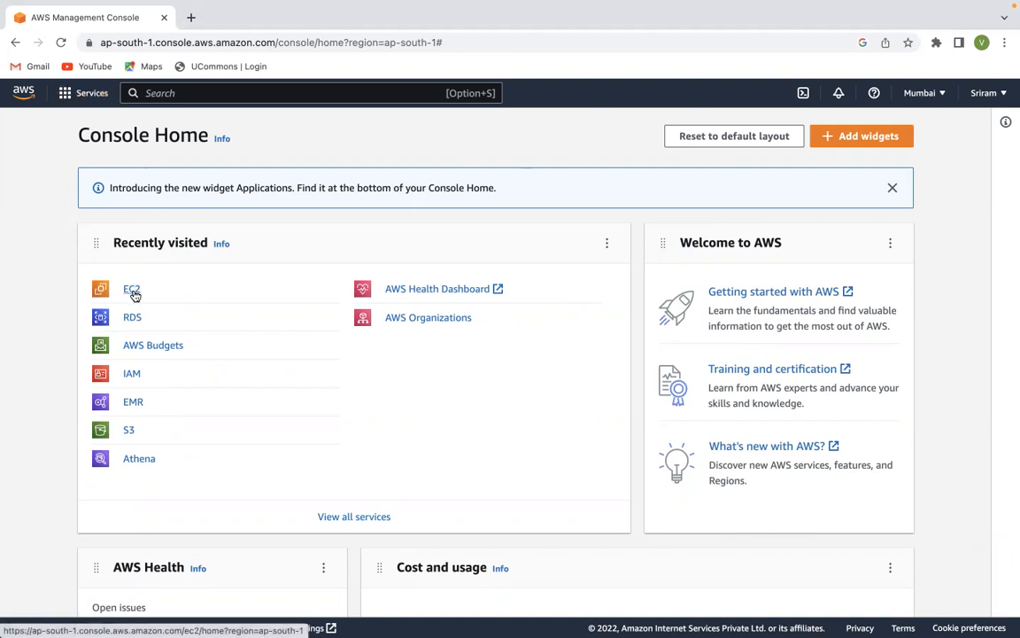
click(85, 98)
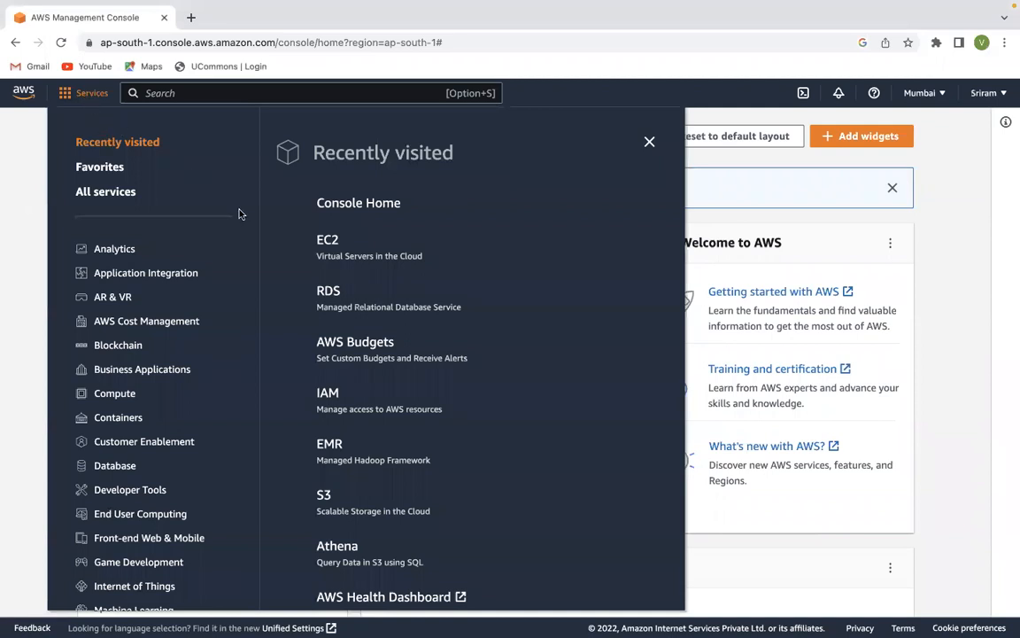
click(334, 244)
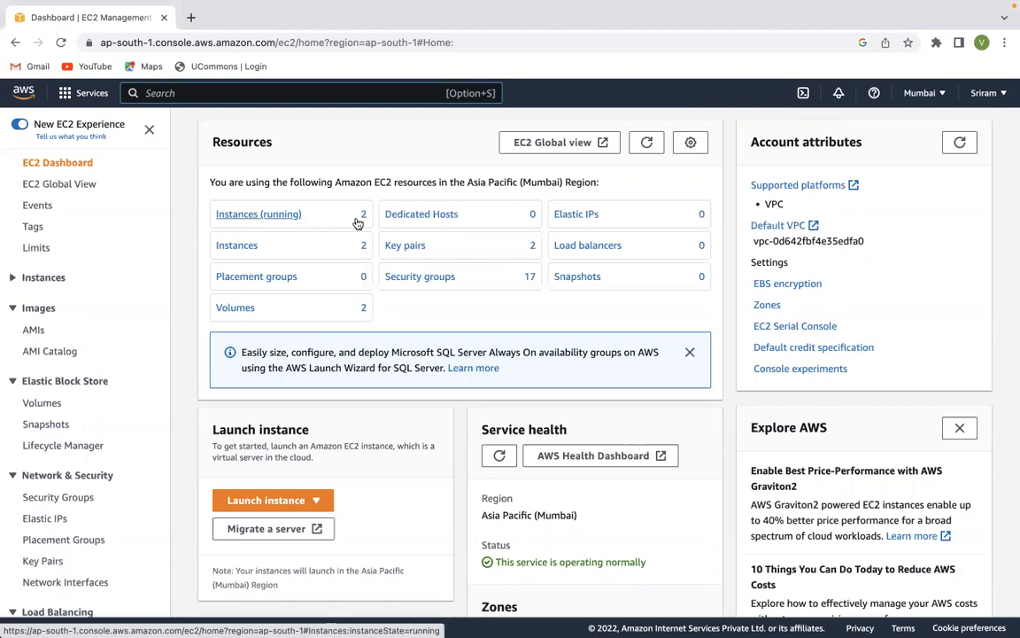
click(267, 215)
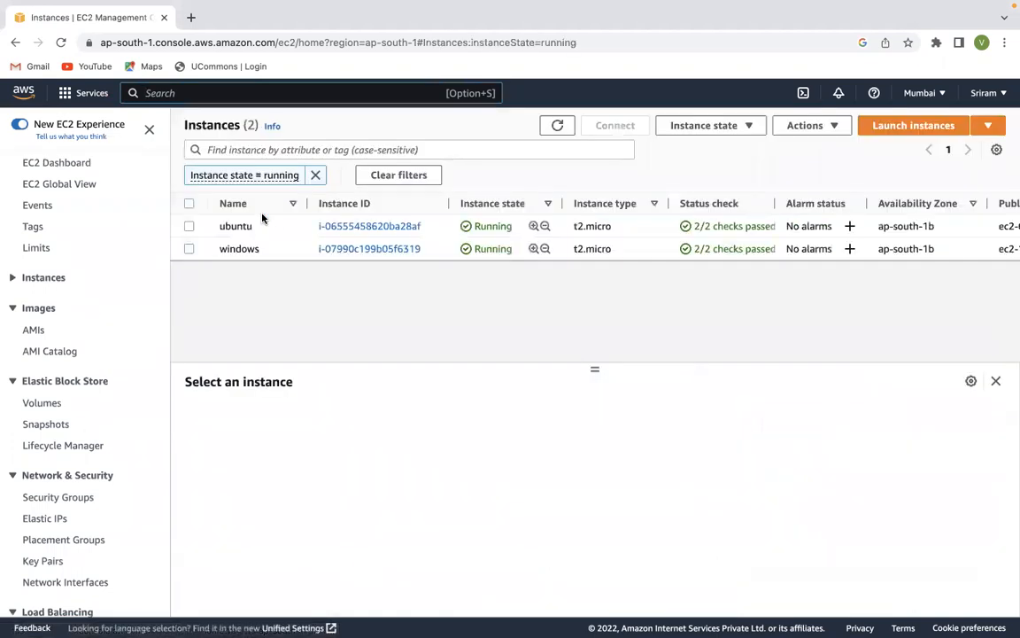
Terminate both the windows and ubuntu instances
click(189, 249)
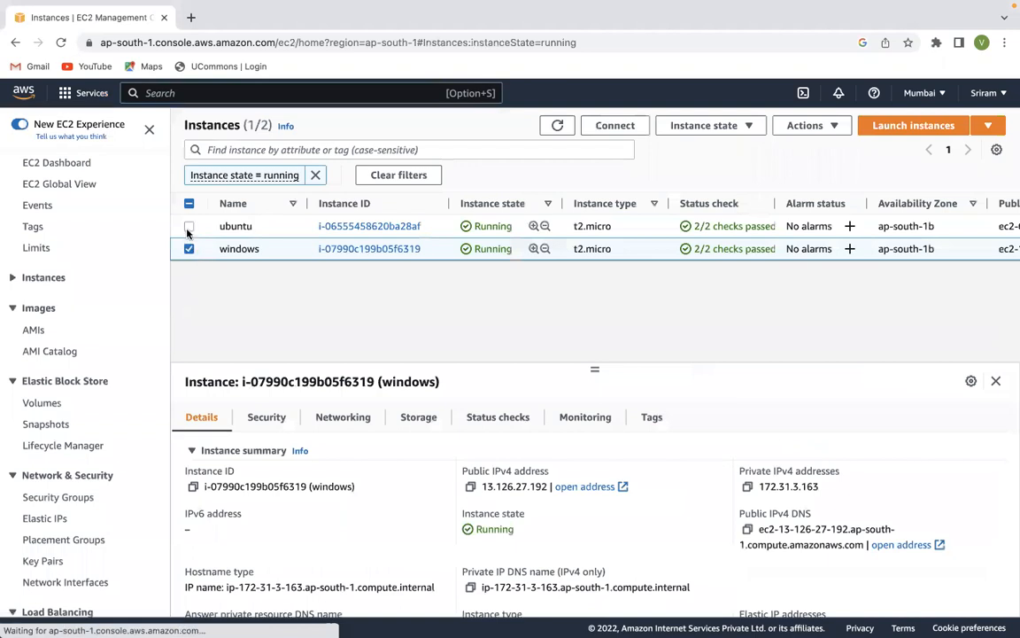
click(189, 228)
click(721, 126)
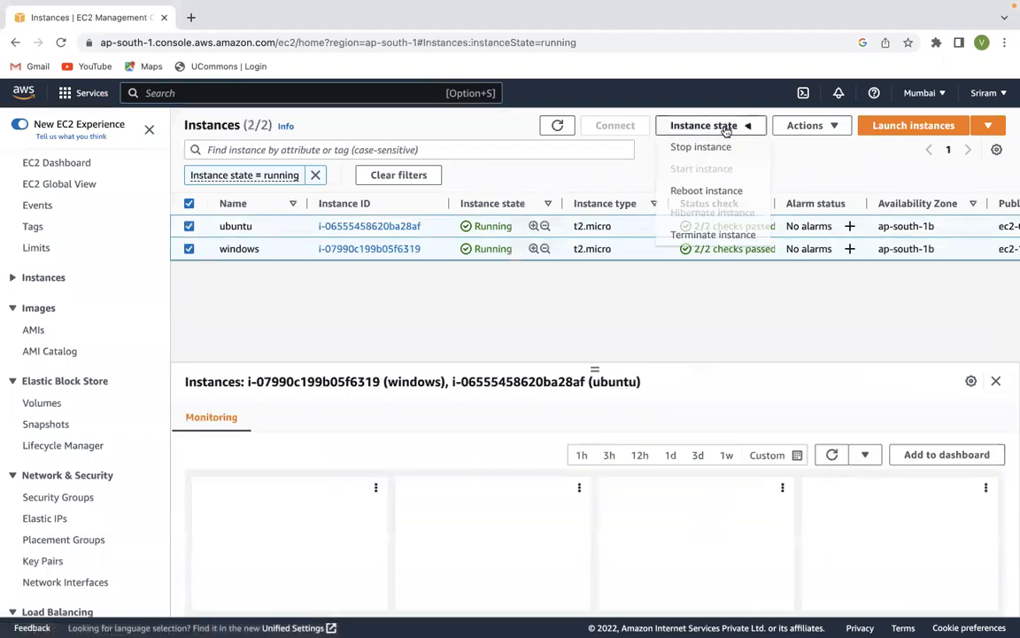
click(717, 237)
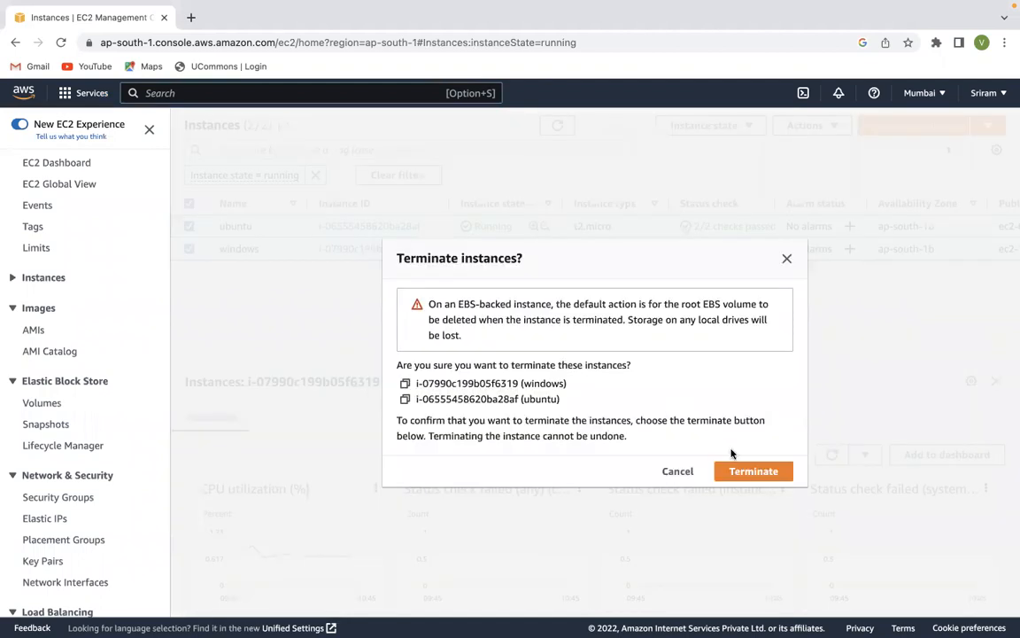
click(754, 472)
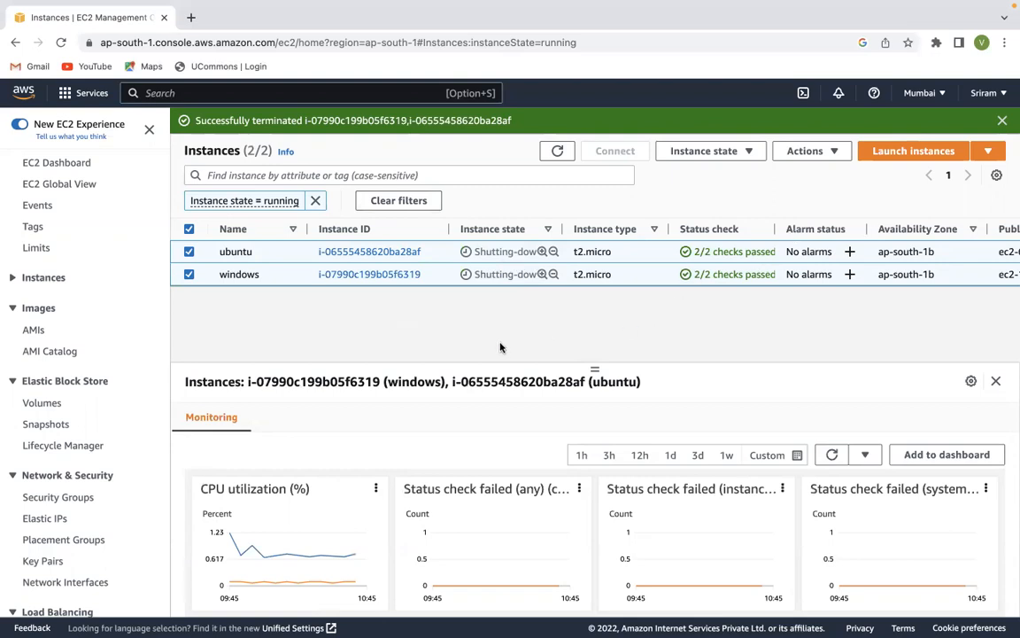
Open the form for launching a new instance and examine its name field and operating system images
click(921, 157)
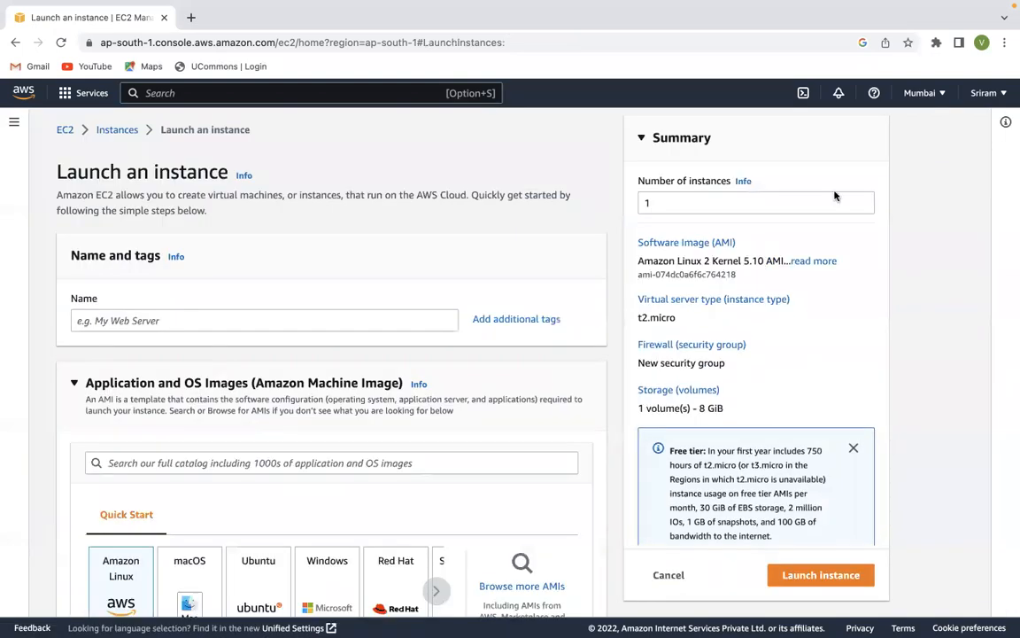
scroll(390, 274, down, 1)
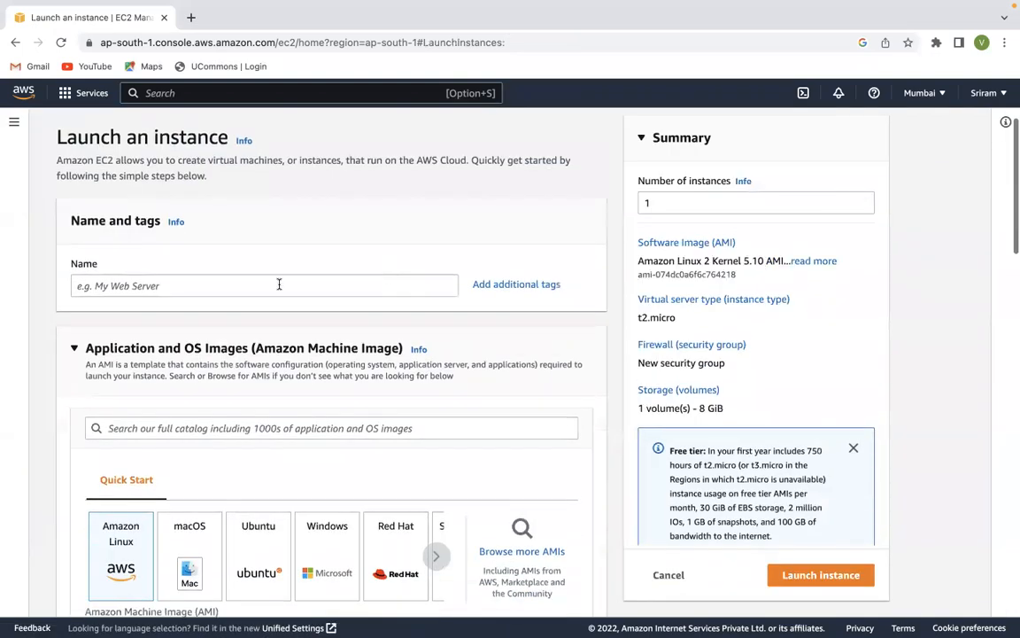
click(267, 285)
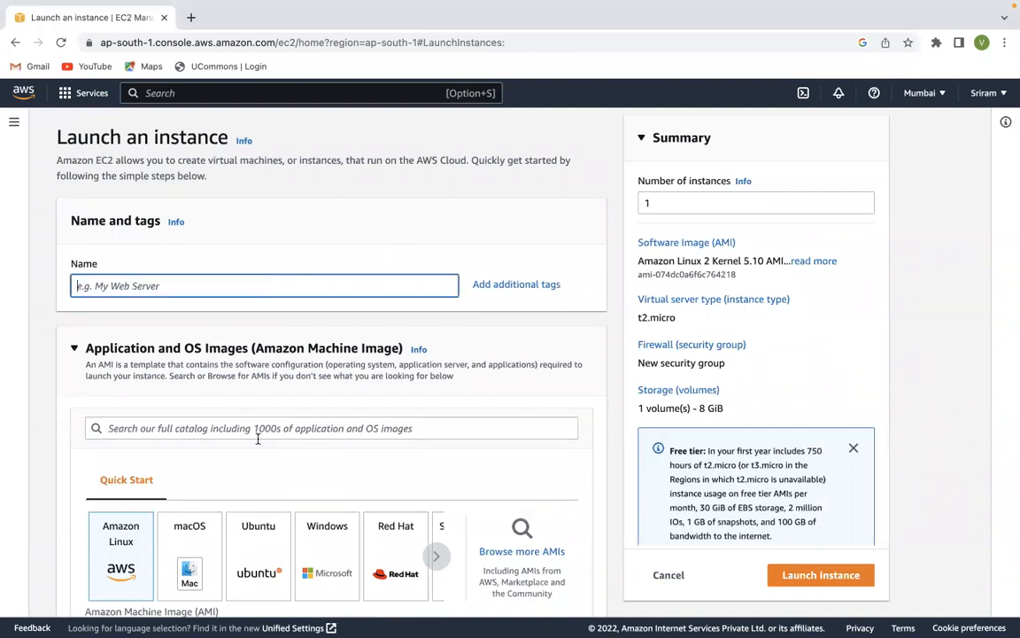
scroll(257, 399, down, 1)
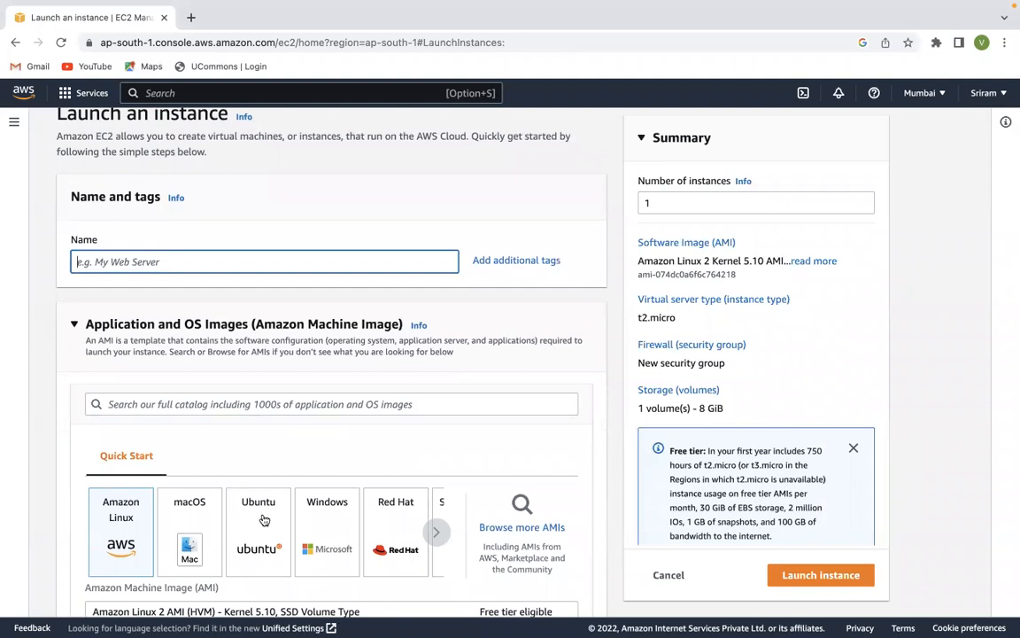
scroll(262, 520, down, 1)
scroll(262, 521, down, 1)
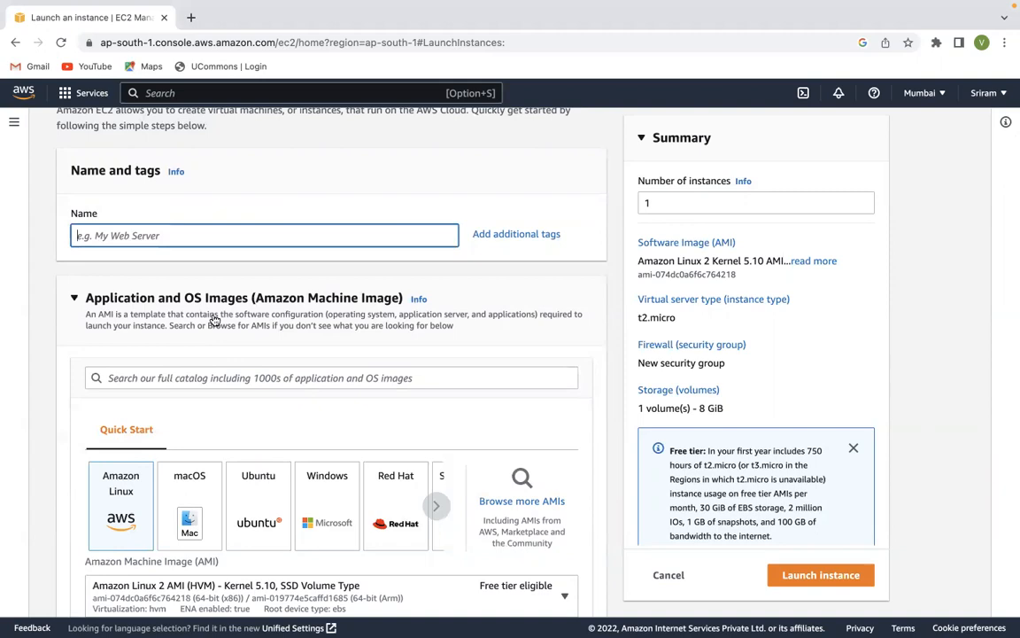
Switch back to the text editor notes and add the bullets "--> Samsung" and "--> Iphone", each after a blank line
key(ctrl+Left)
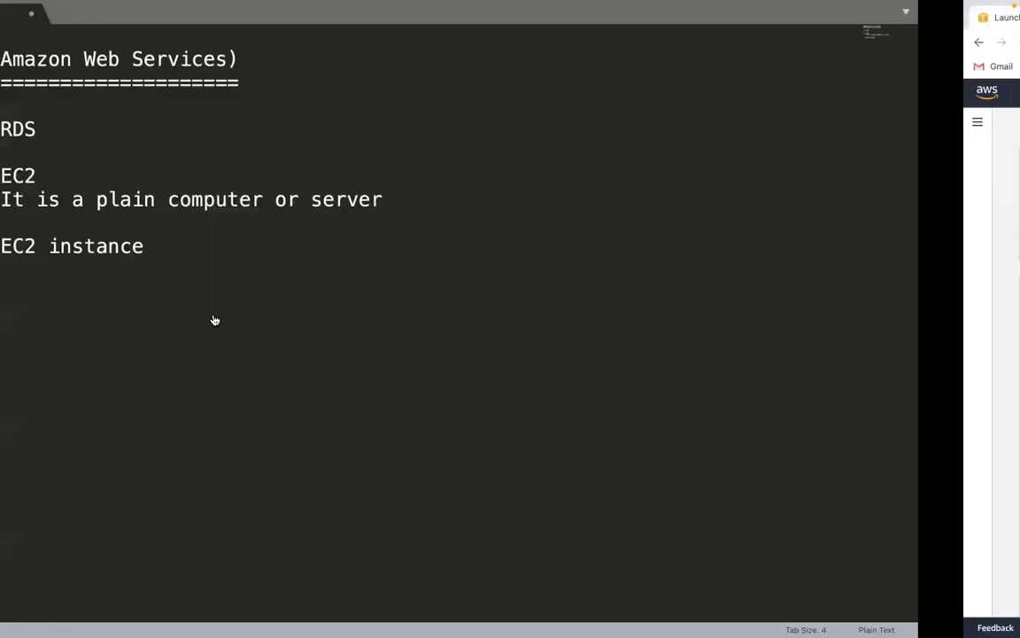
key(Return)
key(Return)
text(--> )
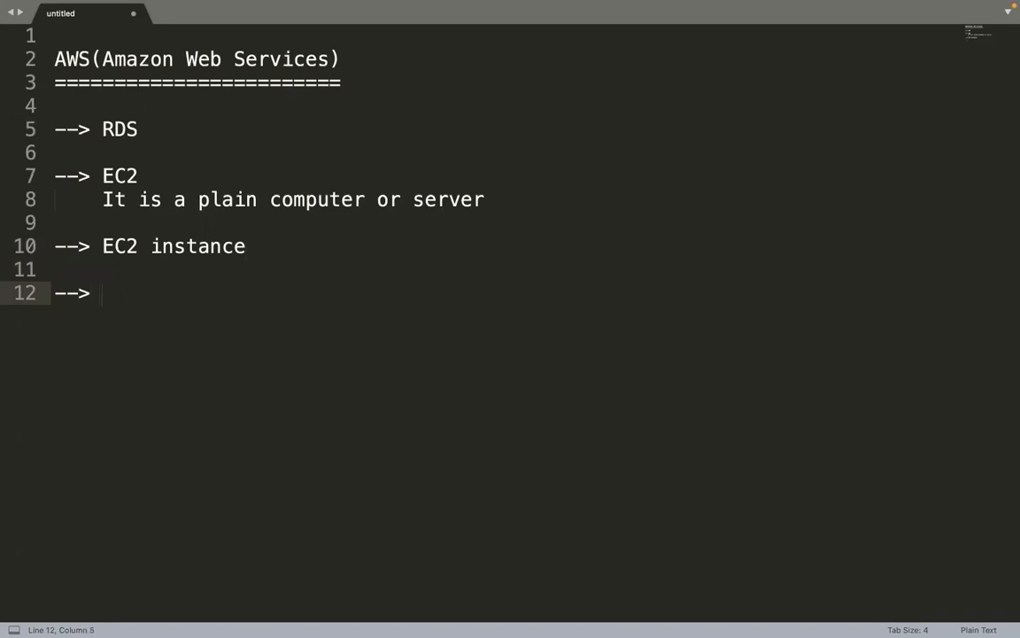
text(Samsung)
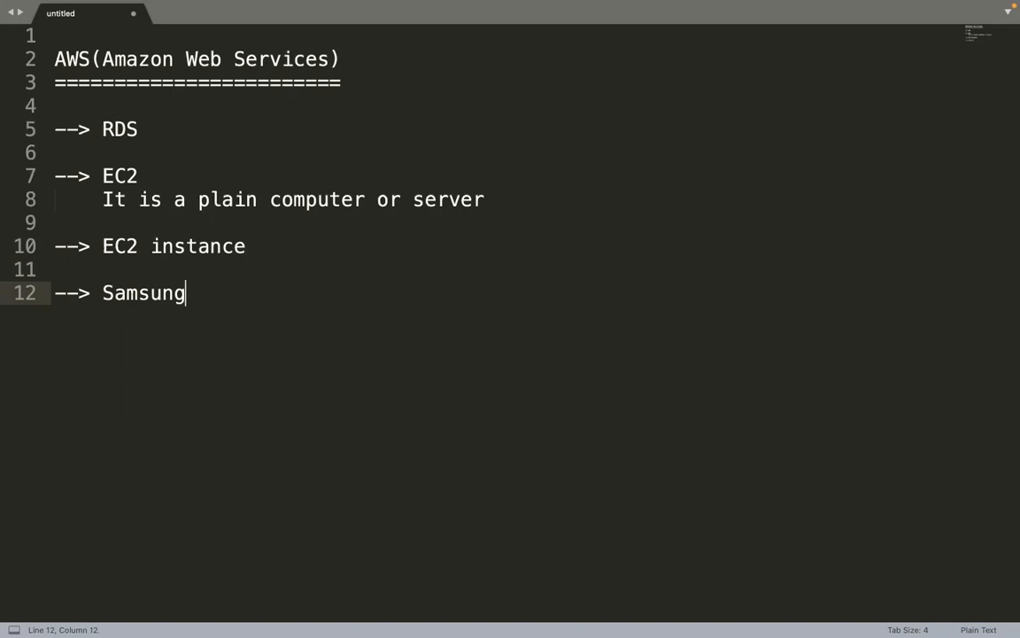
key(Return)
key(Return)
text(--> )
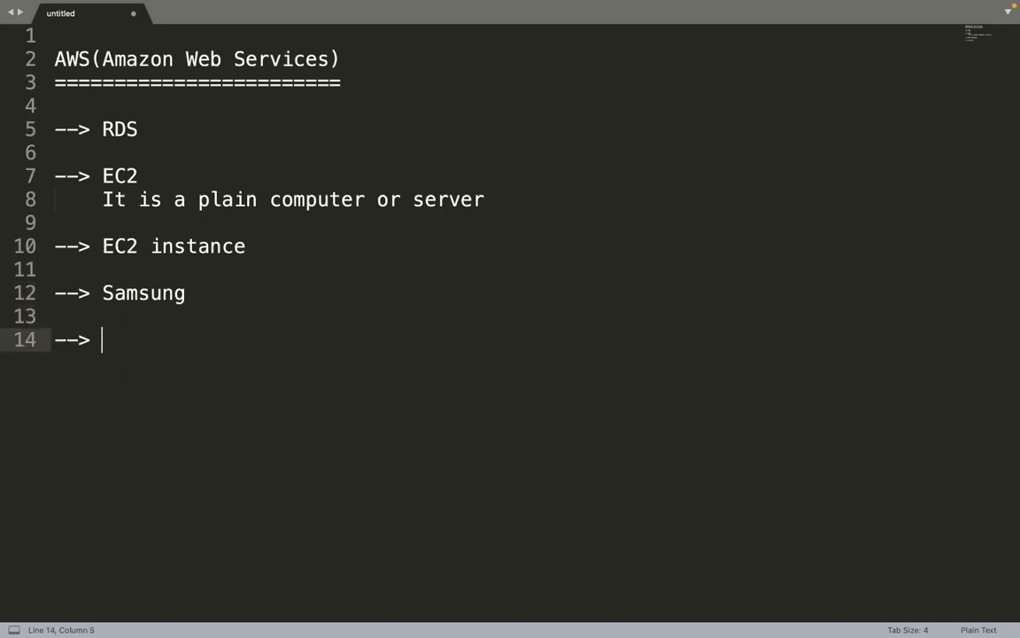
text(Iphone)
Append "-- Android" to the Samsung bullet and "-- IOS" to the Iphone bullet
click(305, 292)
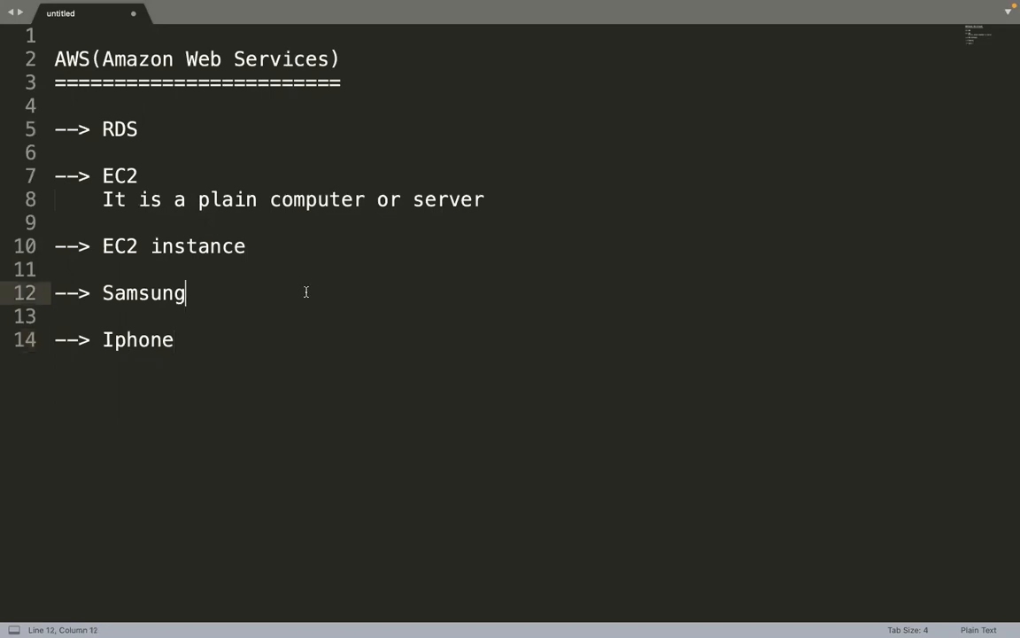
text(-- Android)
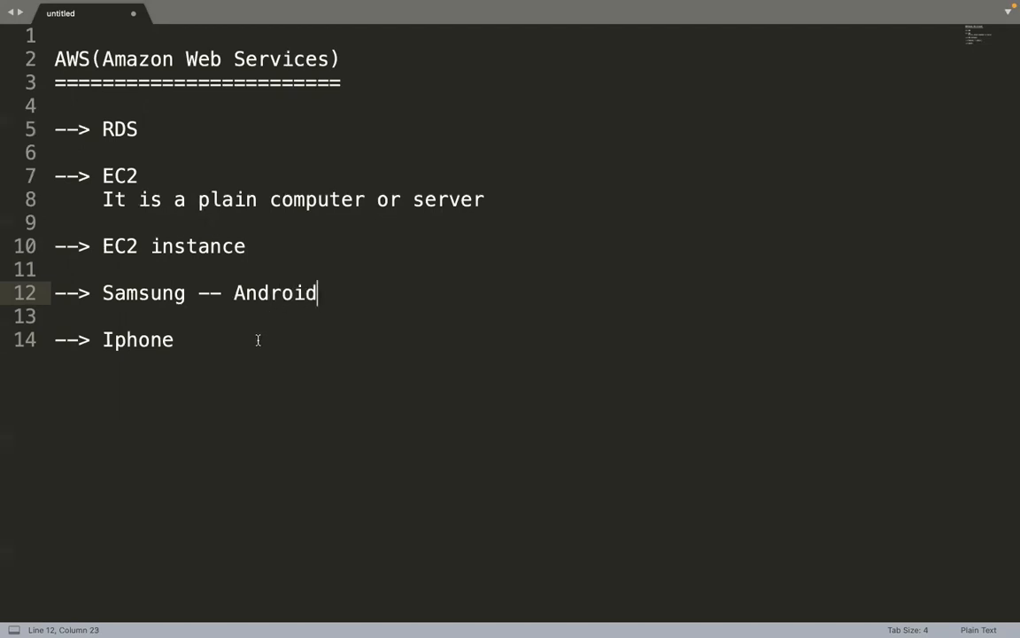
click(258, 340)
text(-- )
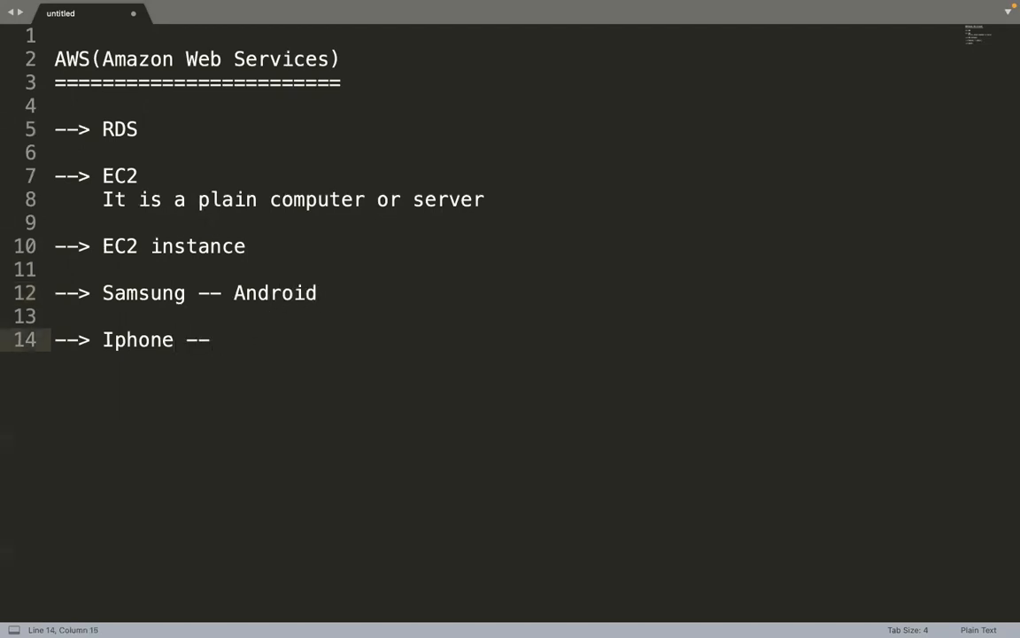
text(IOS)
Switch back to the AWS console in the browser and look through the Quick Start operating system images for a new instance
key(ctrl+Right)
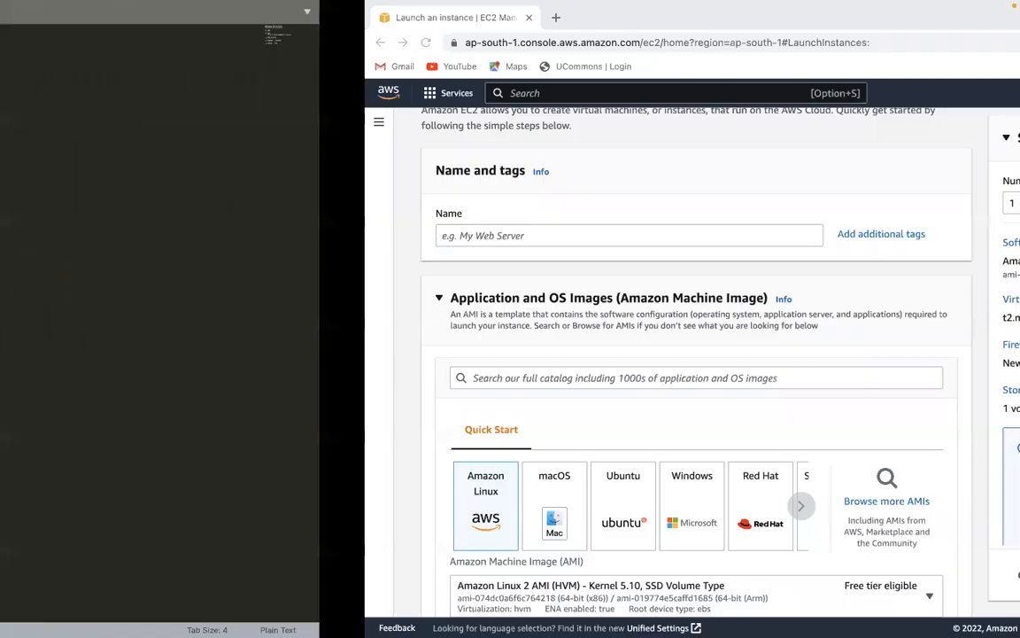
scroll(364, 346, down, 1)
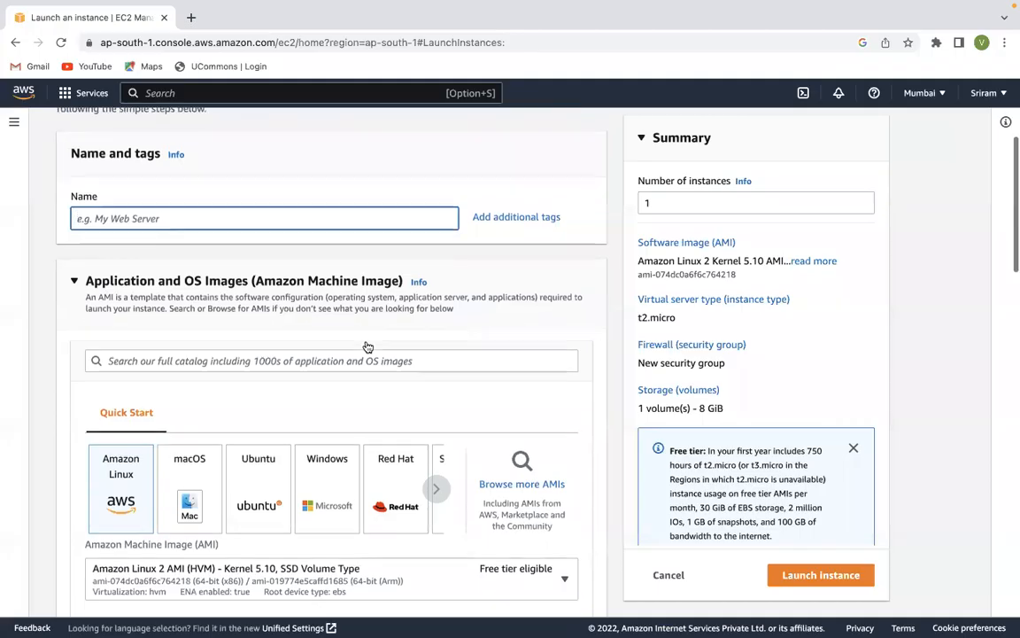
scroll(406, 352, up, 1)
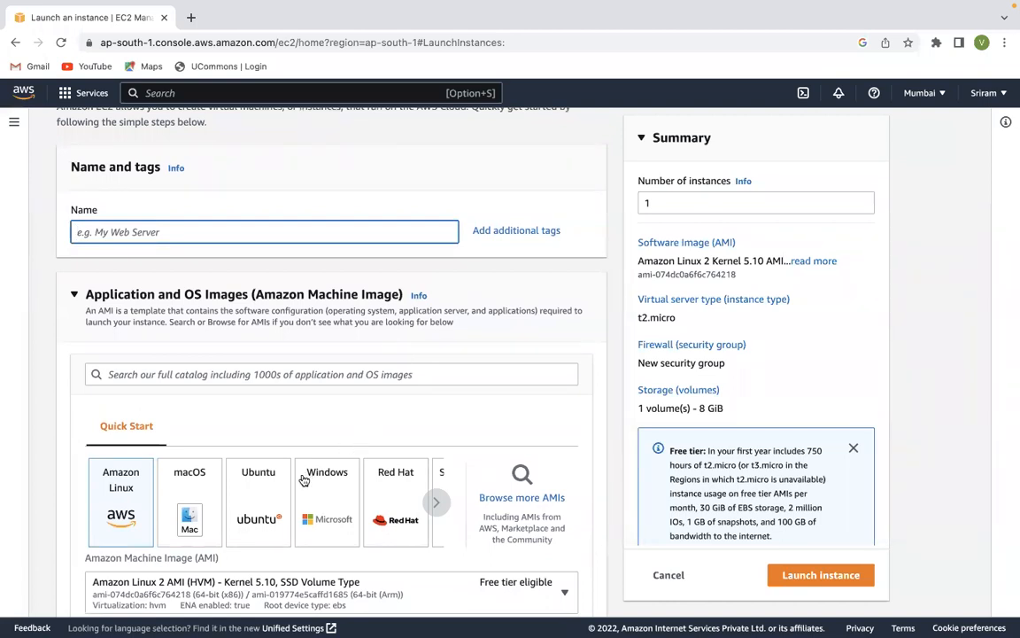
click(436, 502)
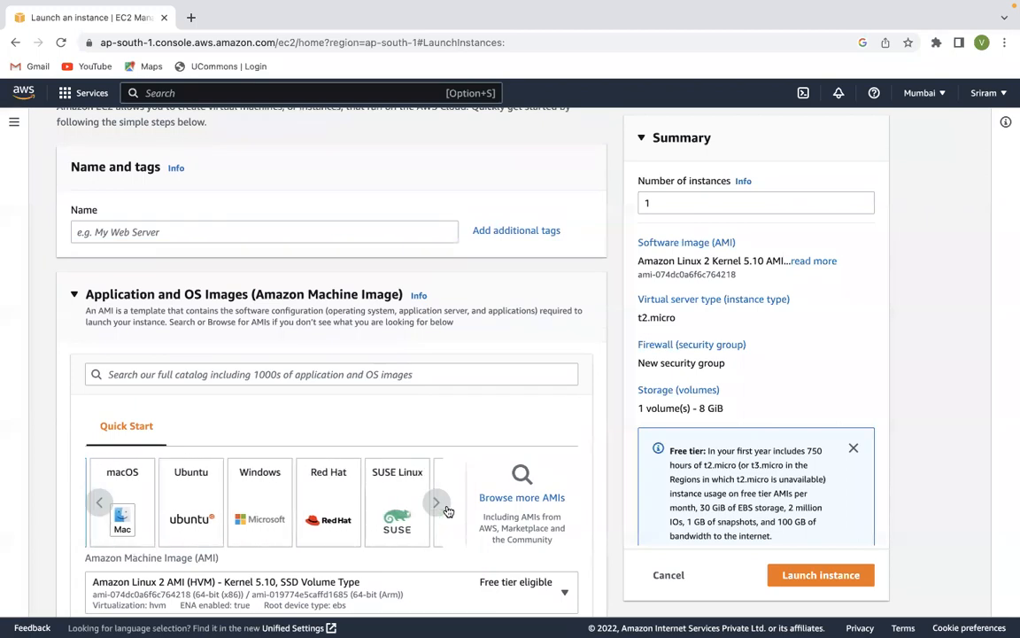
scroll(301, 534, left, 5)
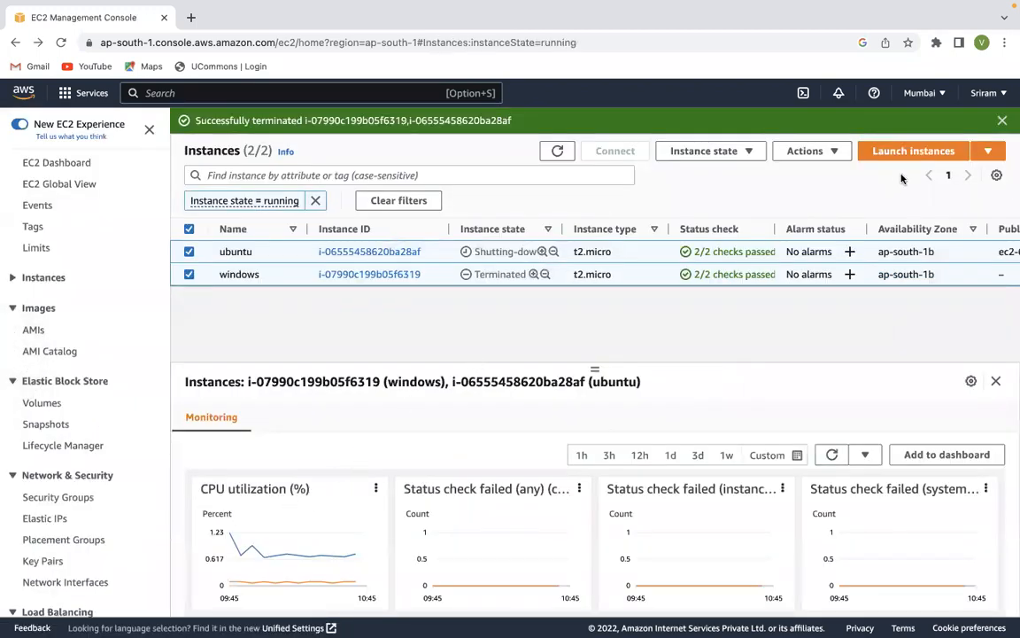
Open the form for launching a new instance and choose the Ubuntu Quick Start image
click(927, 155)
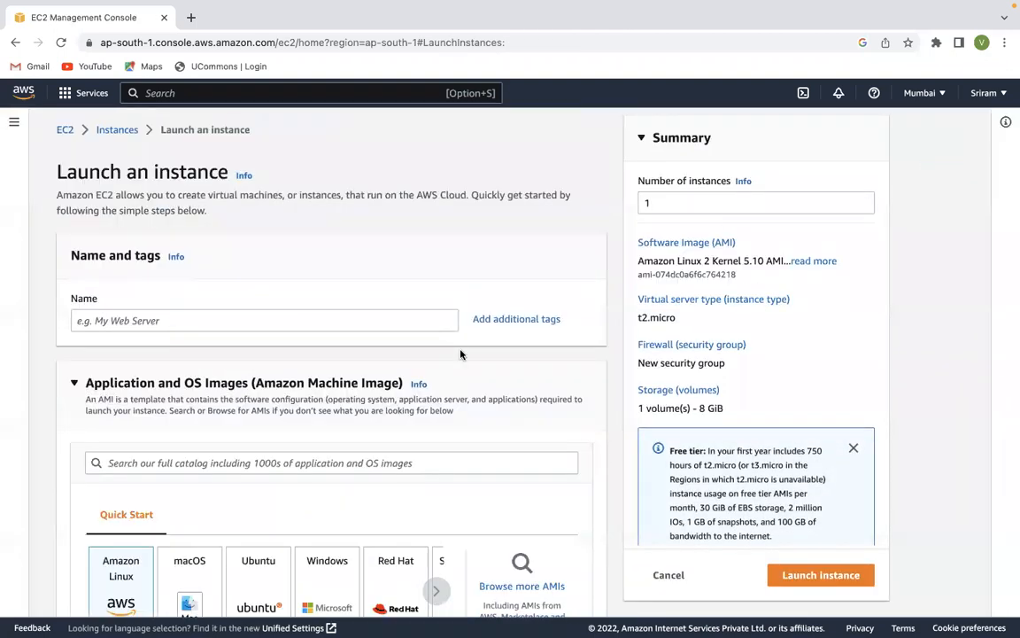
scroll(288, 425, down, 2)
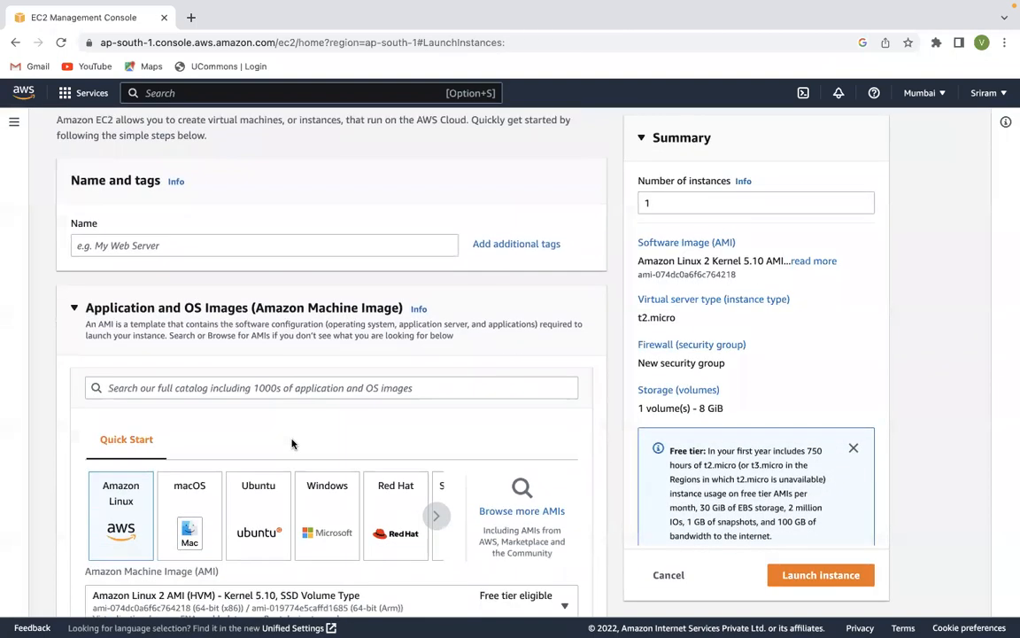
click(253, 508)
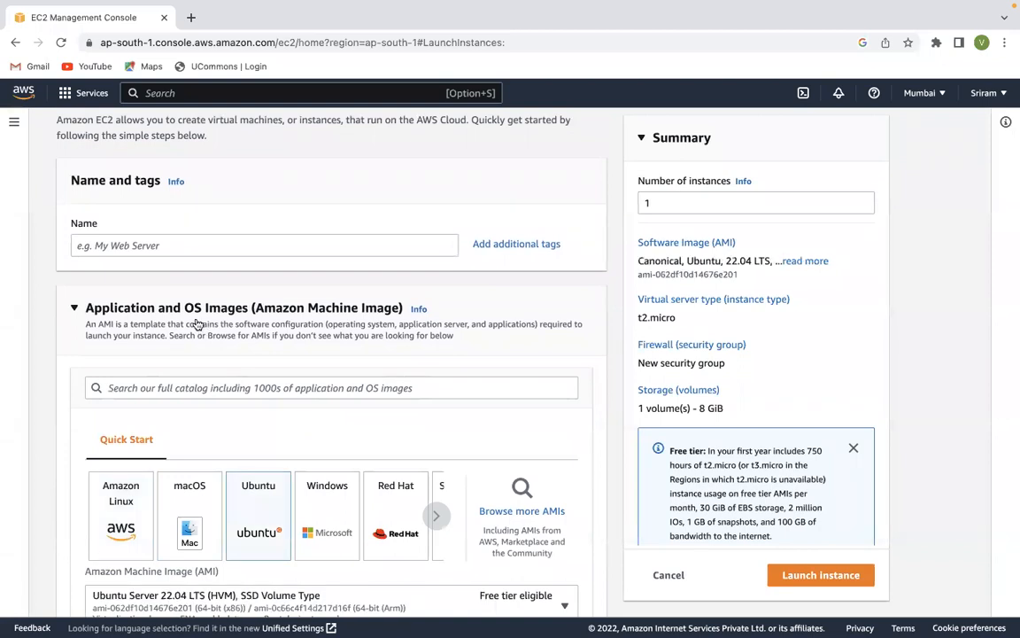
Check the notes in the text editor, return to the AWS console and name the new instance "Ubuntu"
click(248, 248)
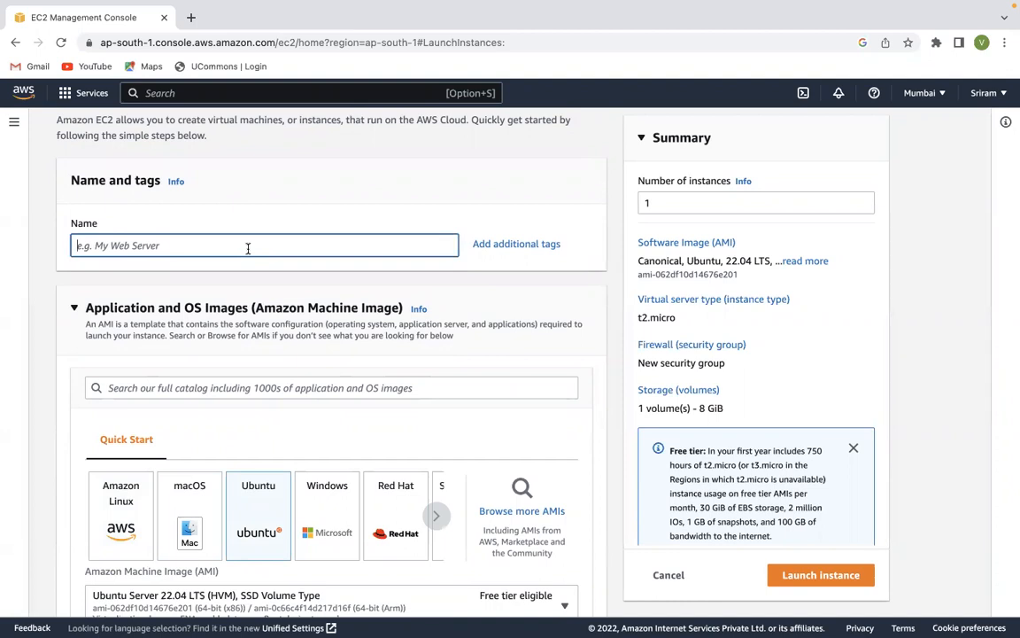
key(ctrl+Left)
key(ctrl+Left)
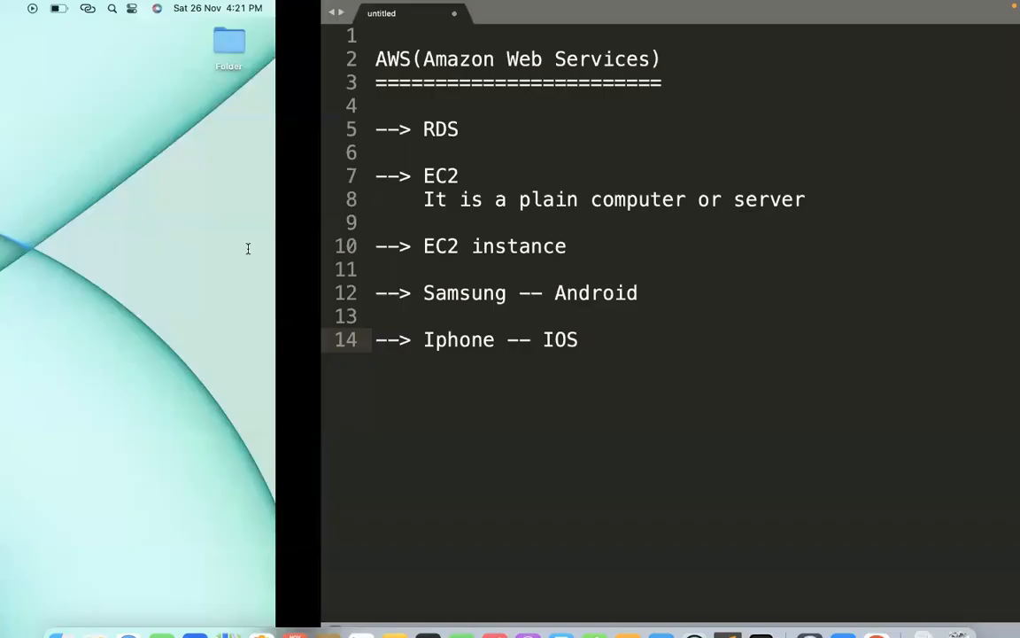
key(ctrl+Right)
key(ctrl+Right)
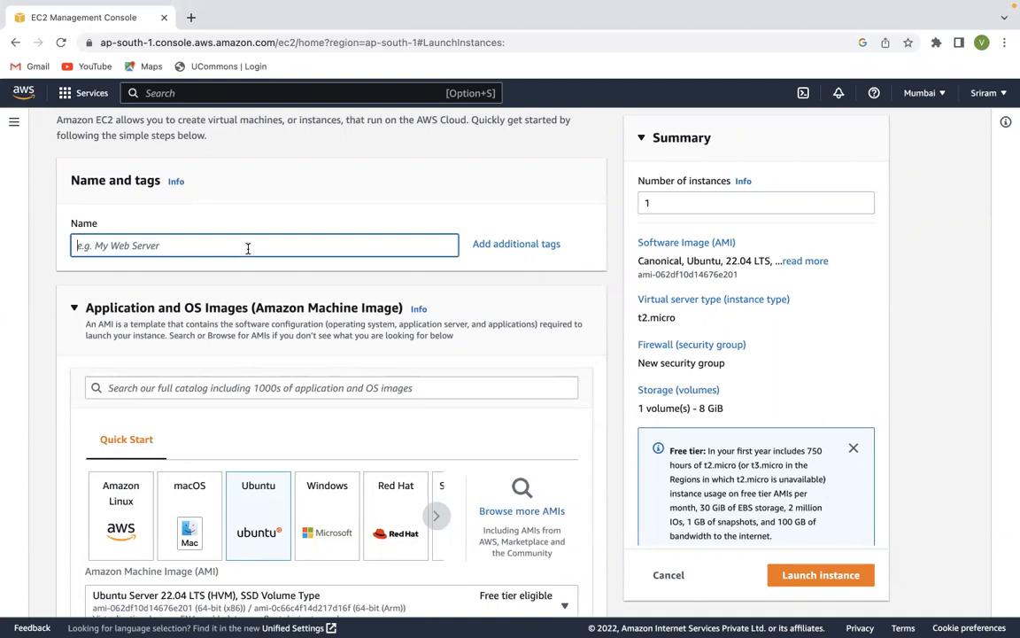
text(Ubuntu)
scroll(286, 419, down, 3)
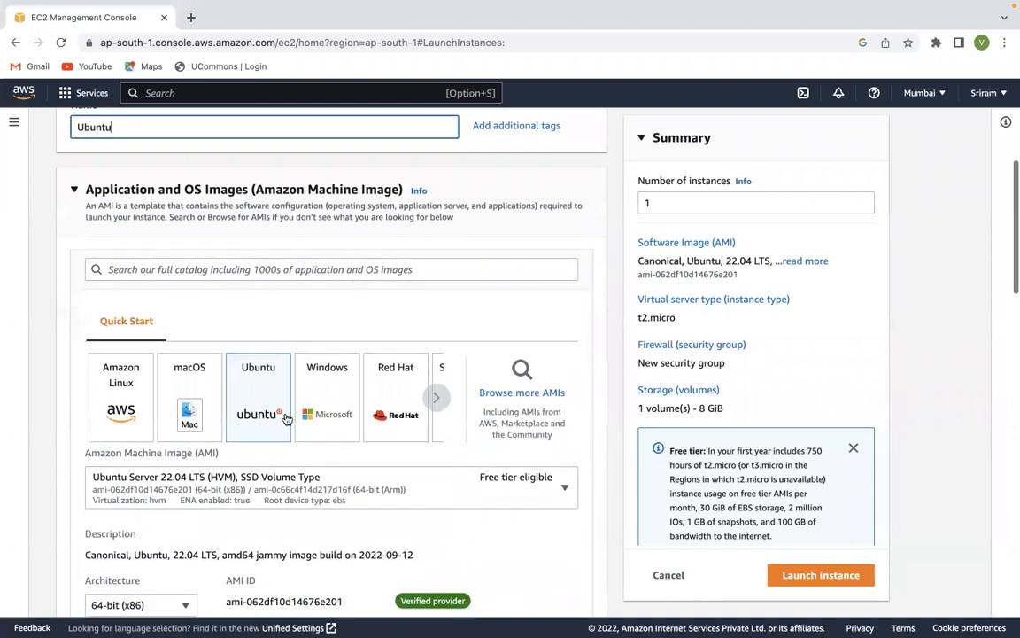
scroll(212, 146, up, 1)
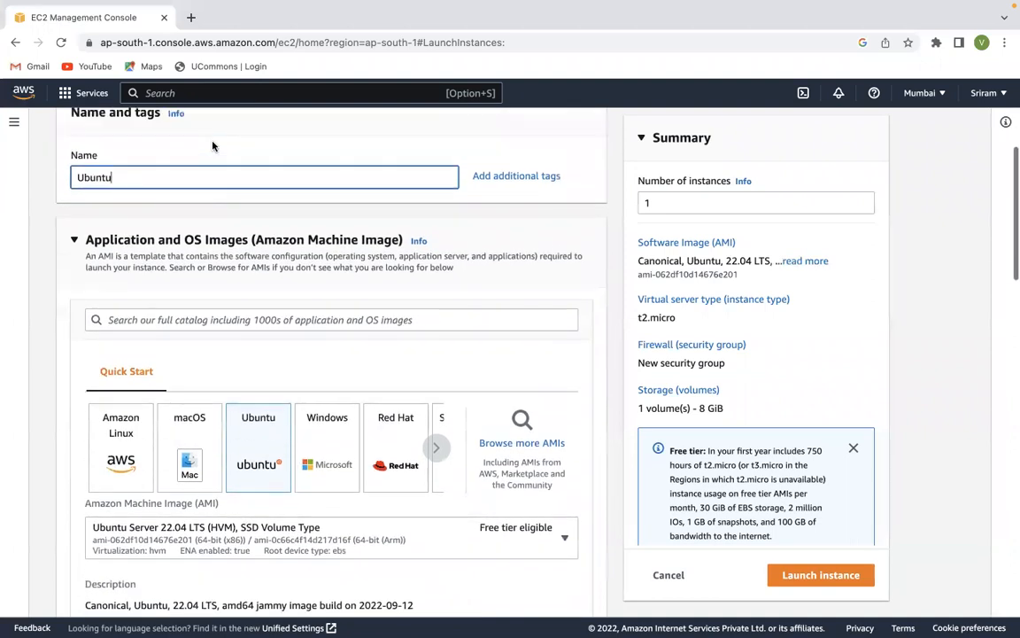
Look through the available Ubuntu machine images and keep Ubuntu Server 22.04 LTS (HVM), SSD Volume Type
scroll(376, 294, down, 2)
scroll(375, 294, down, 3)
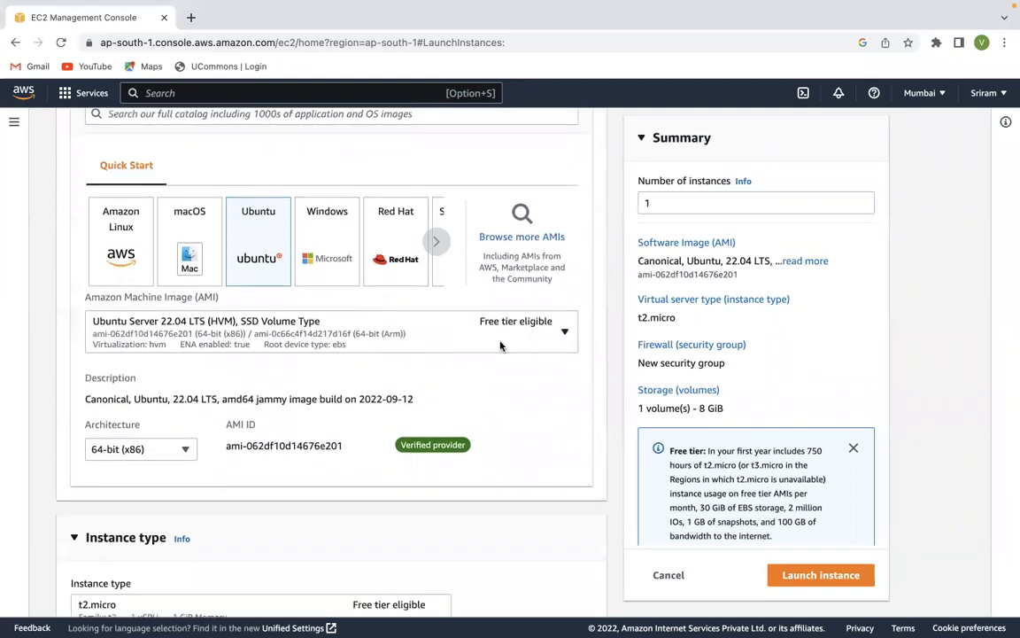
click(534, 339)
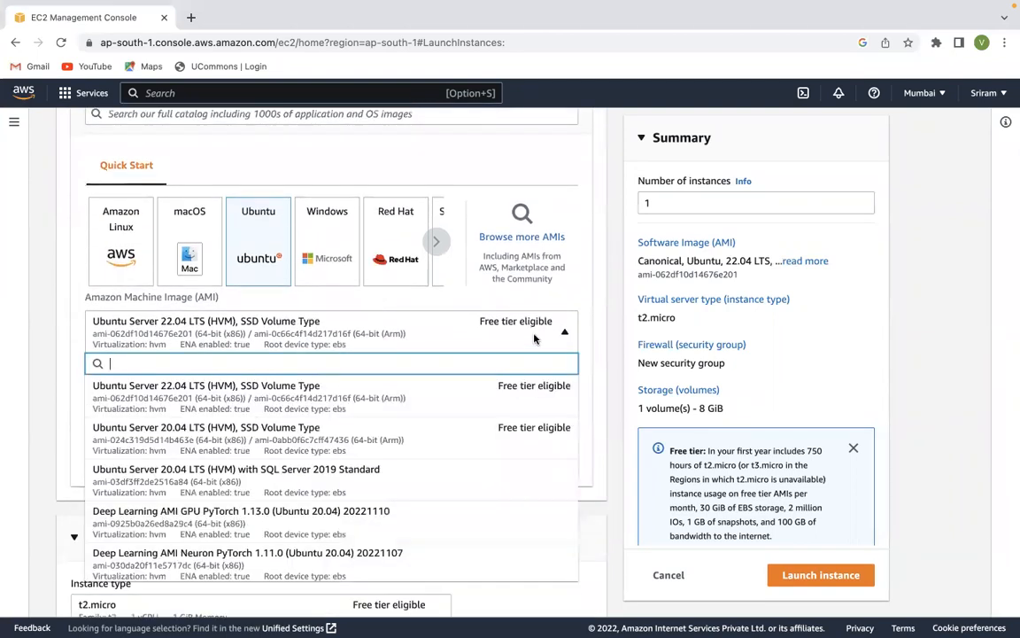
click(444, 335)
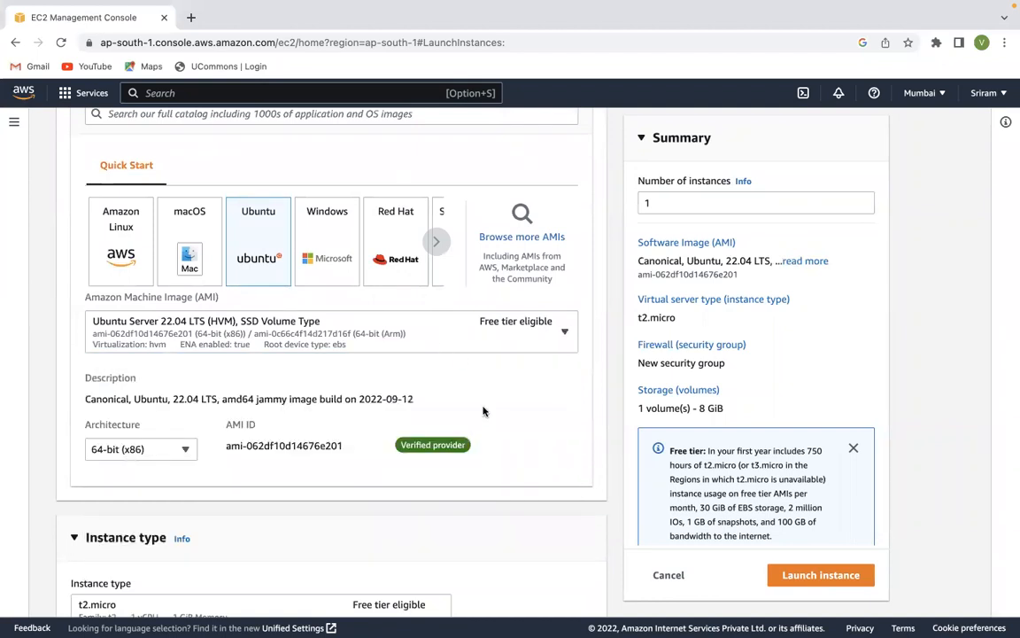
Choose the free tier eligible t2.micro as the instance type
scroll(484, 410, down, 5)
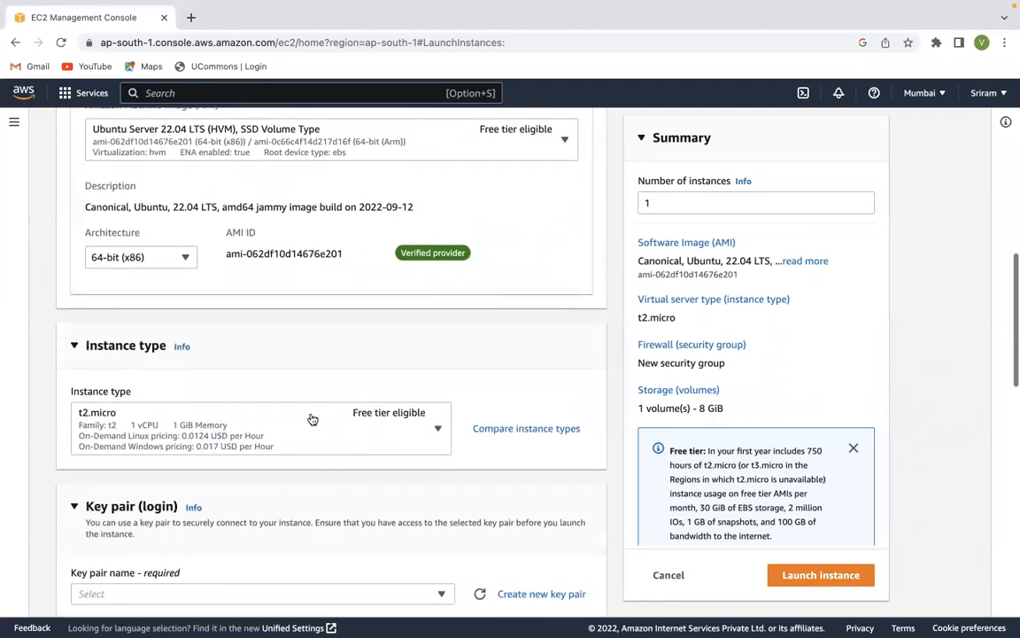
scroll(311, 419, down, 2)
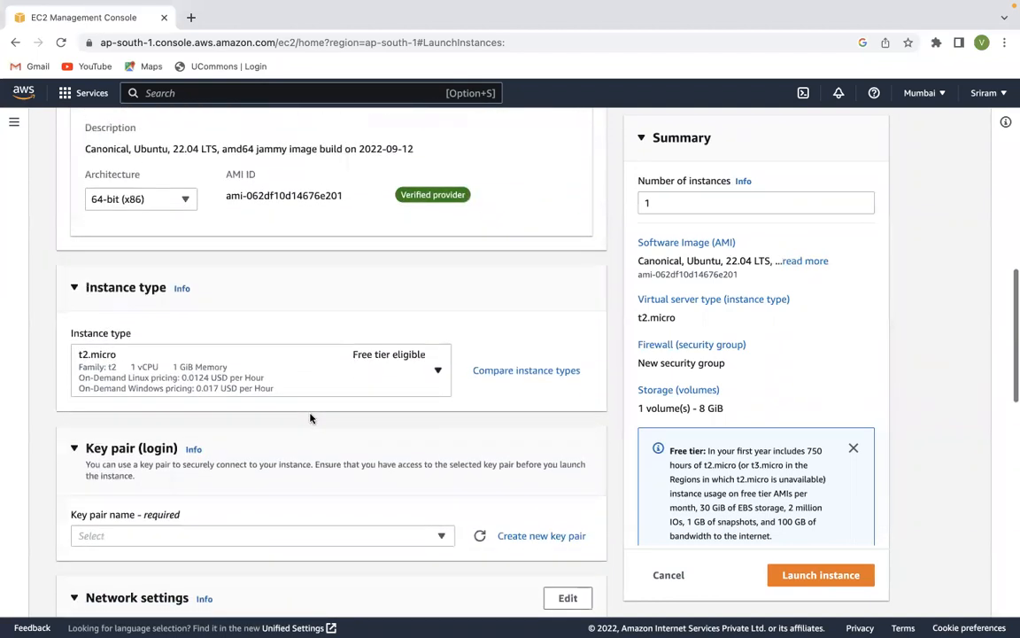
click(431, 376)
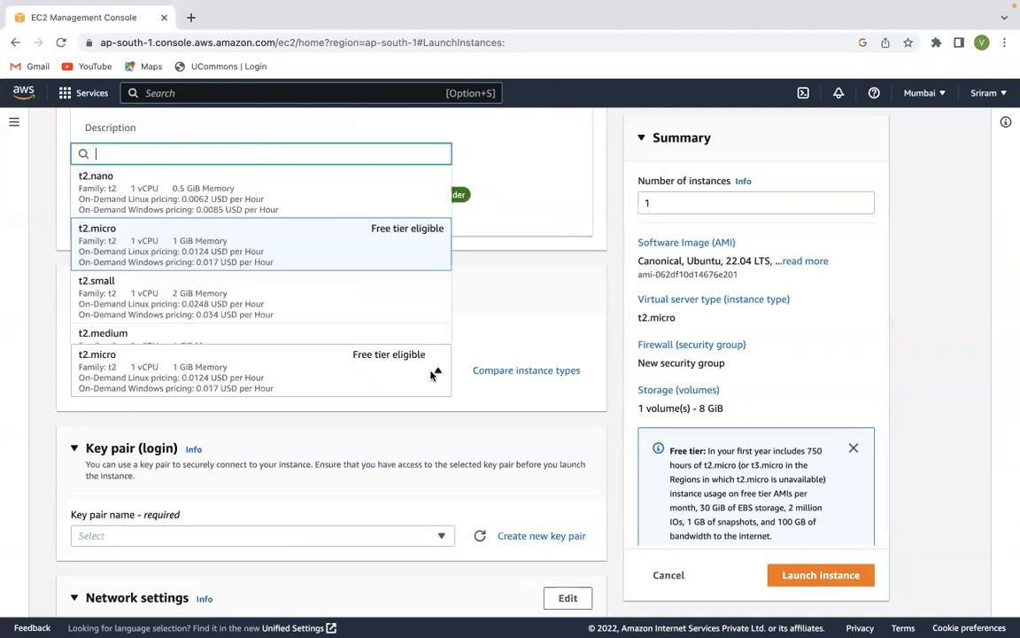
click(361, 246)
Look at the existing key pairs offered for logging in to the instance
scroll(359, 245, down, 3)
scroll(360, 245, down, 2)
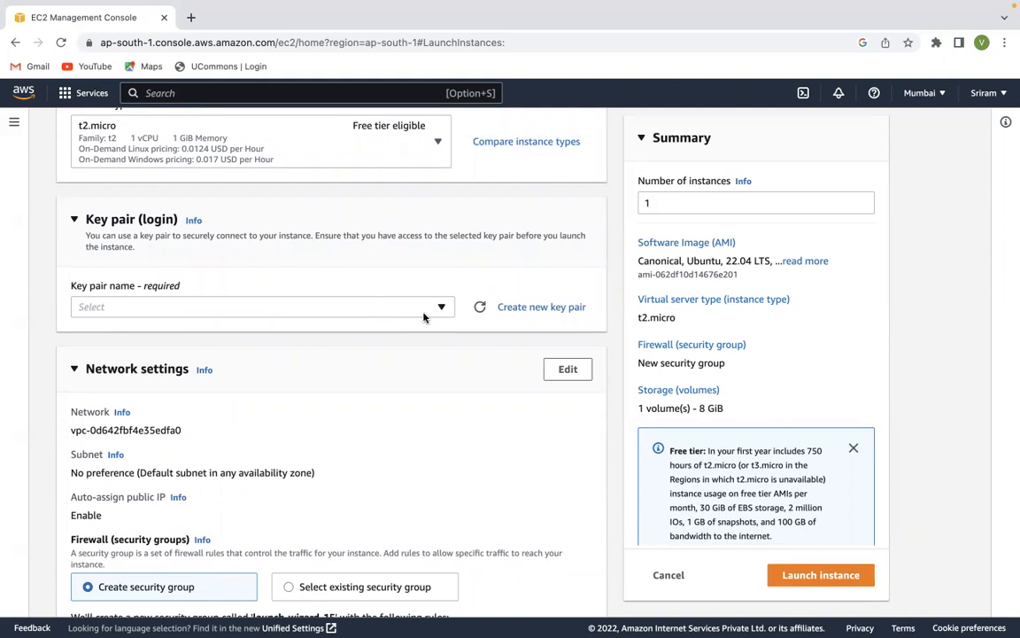
click(428, 306)
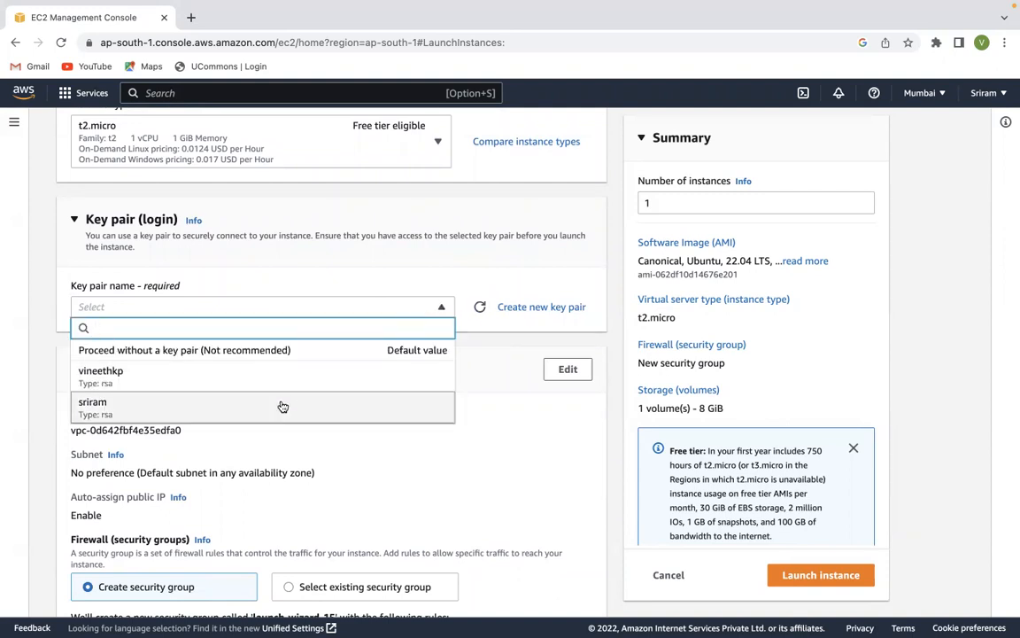
click(499, 423)
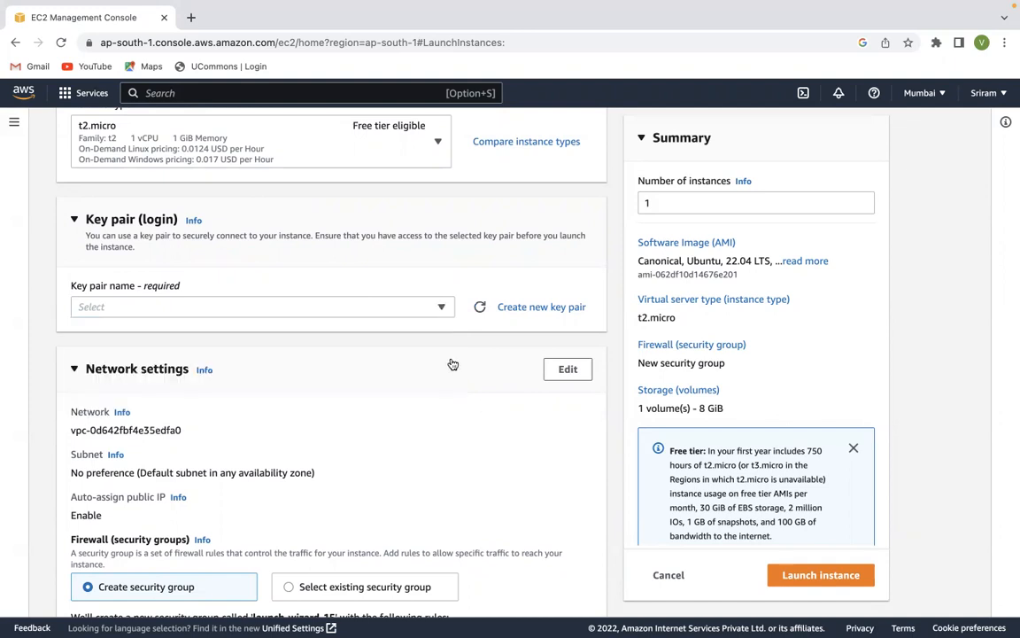
Create a new RSA key pair in .pem format, entering a personal name as the key pair name
click(553, 308)
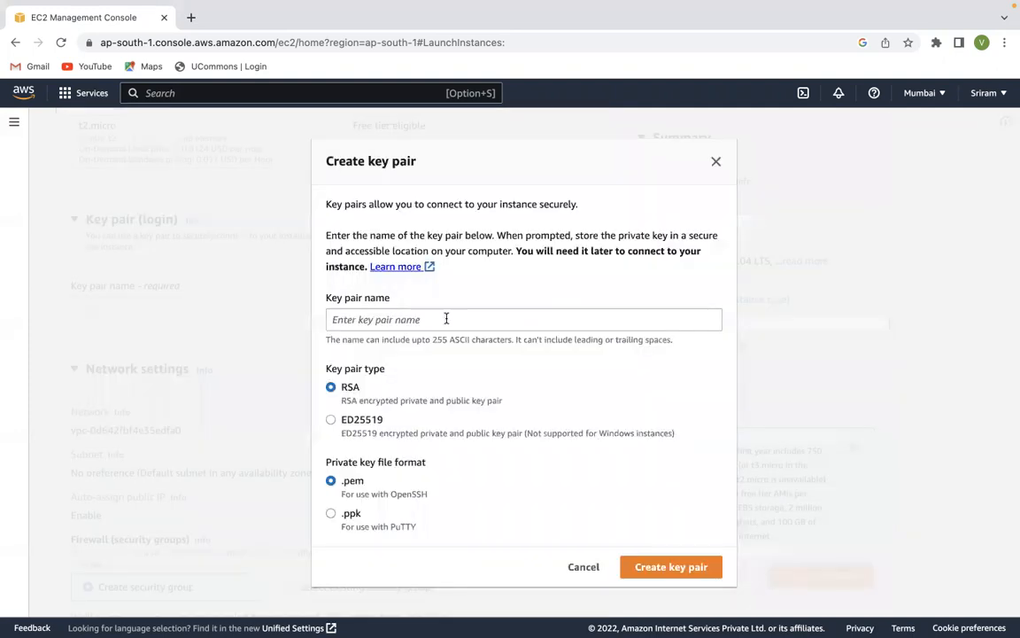
click(422, 322)
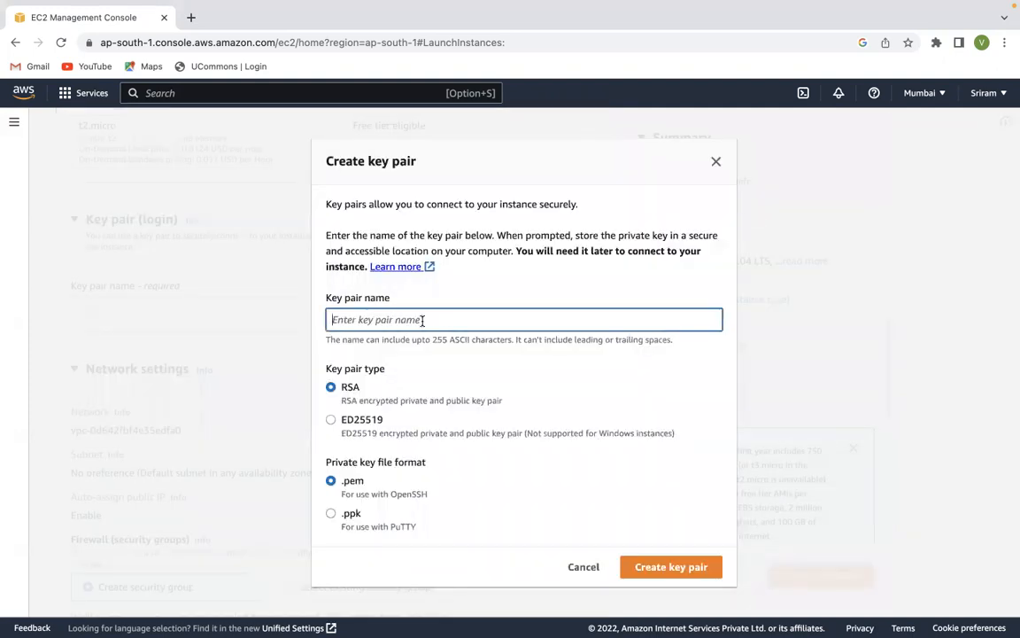
text(v)
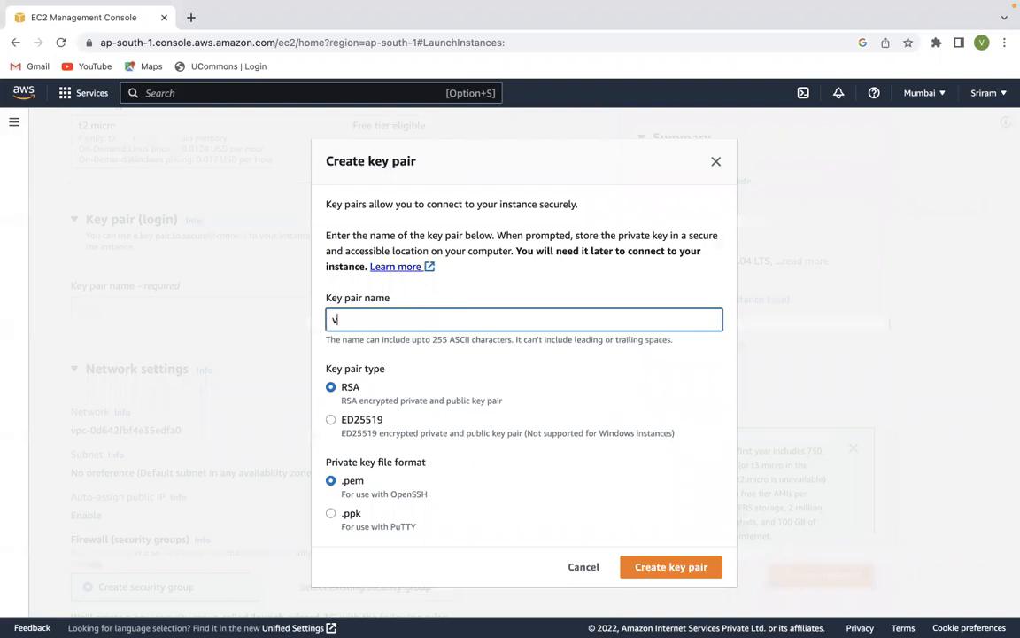
text(enusriram)
click(671, 568)
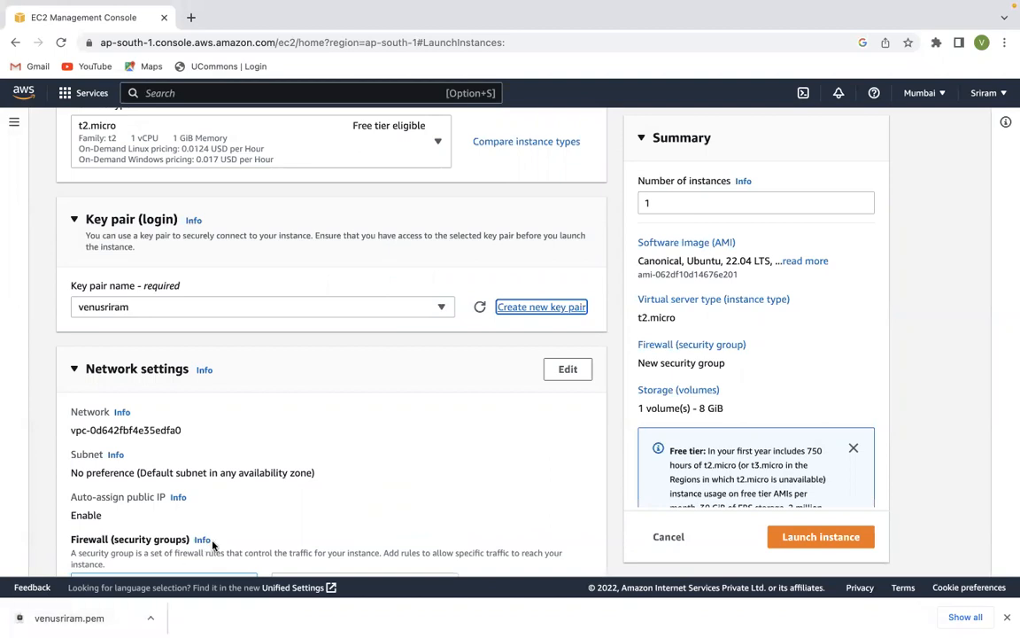
Examine the network settings, storage configuration and advanced details of the Ubuntu instance
scroll(299, 475, down, 2)
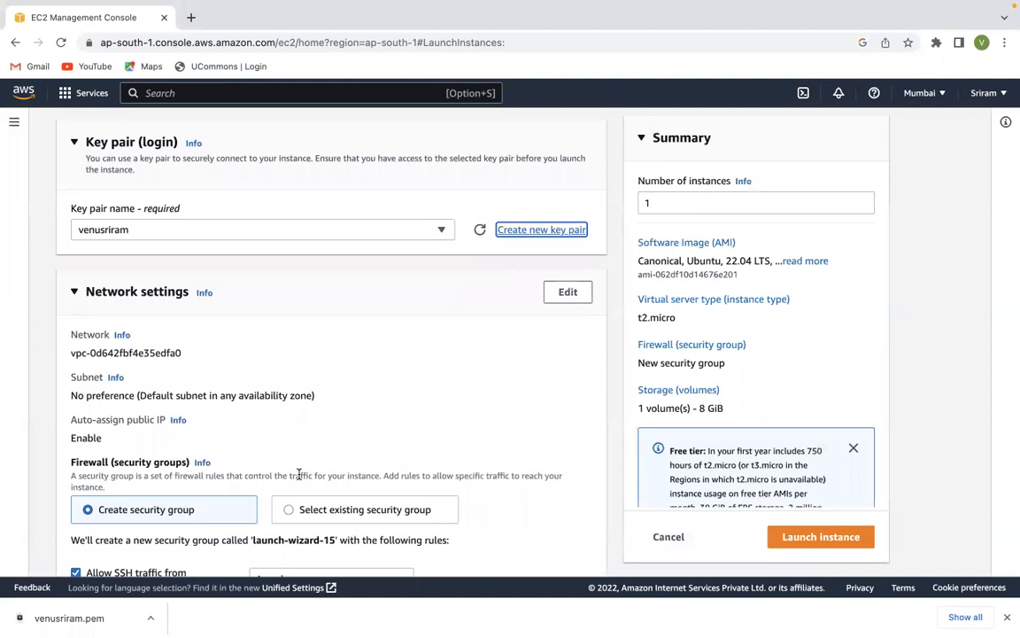
scroll(364, 396, down, 2)
scroll(446, 394, down, 4)
scroll(447, 398, down, 5)
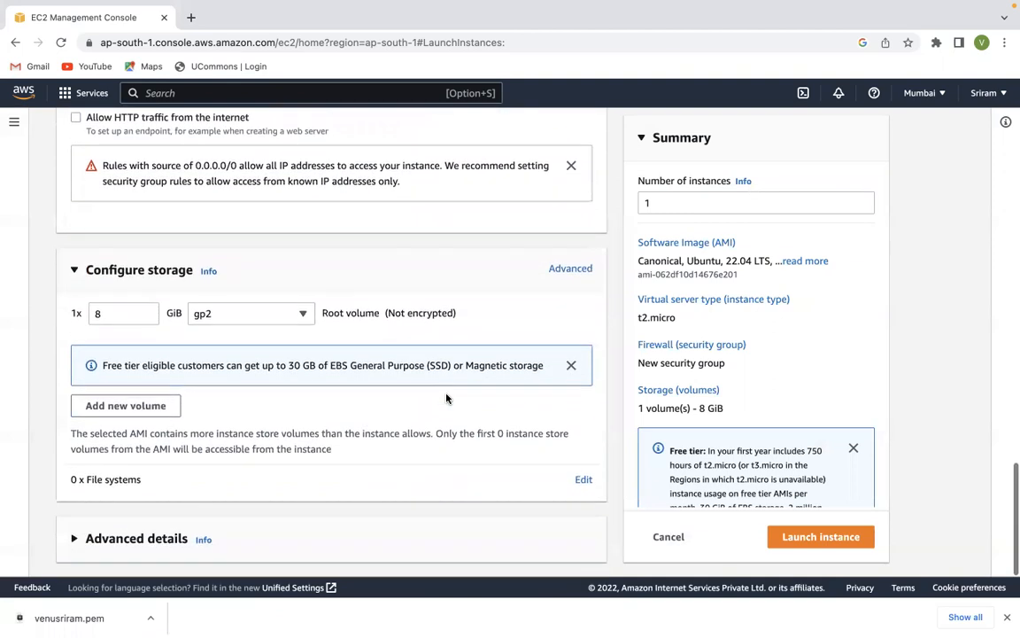
click(168, 539)
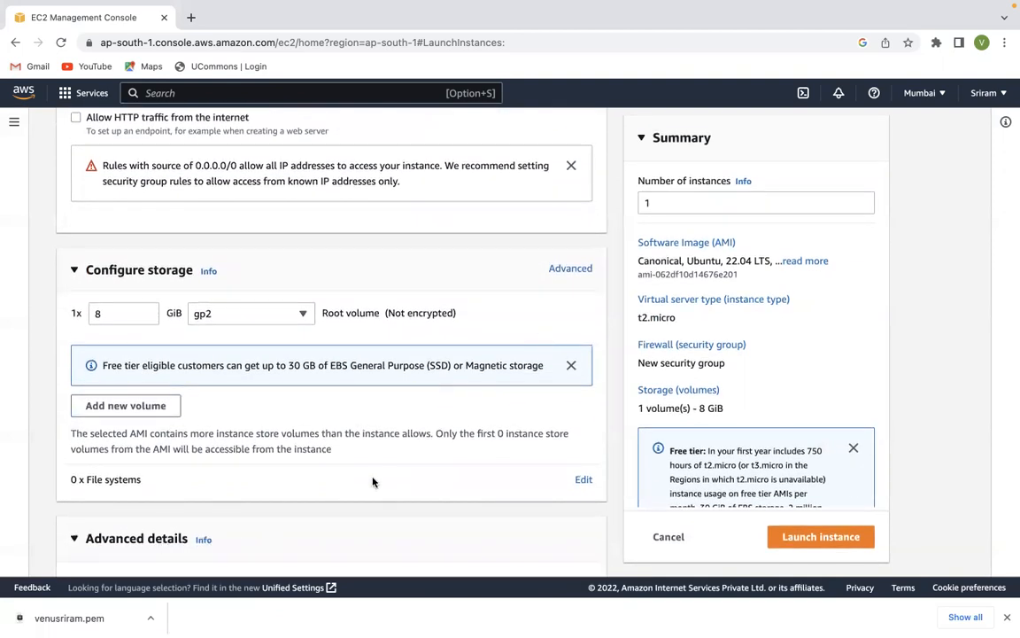
scroll(372, 481, down, 7)
scroll(373, 418, up, 3)
scroll(373, 418, down, 4)
scroll(373, 418, down, 20)
scroll(473, 383, up, 20)
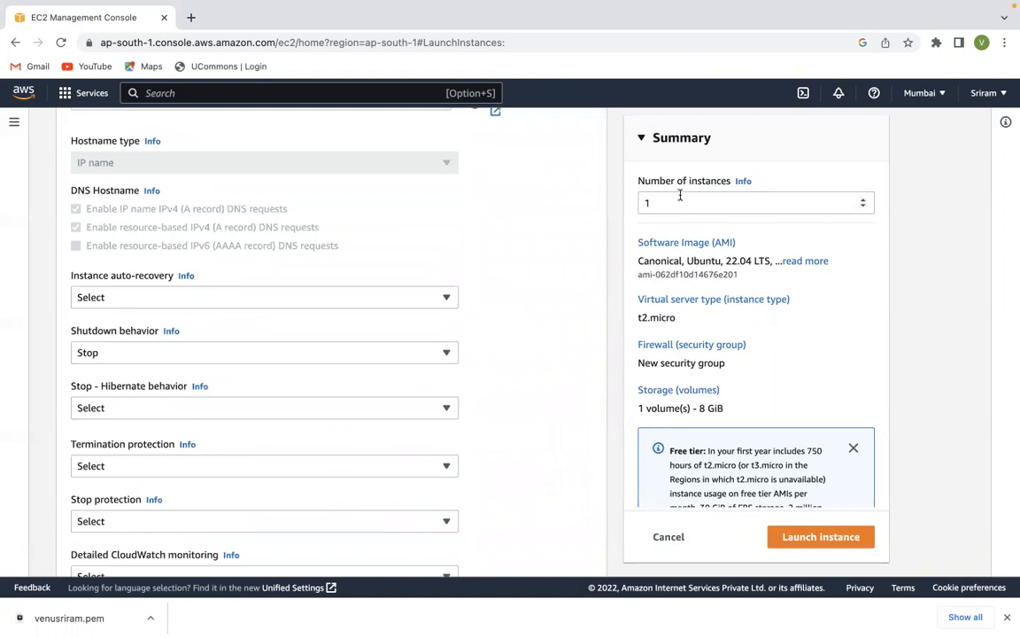
Launch the Ubuntu instance, then open the instances list and refresh it
scroll(710, 390, down, 1)
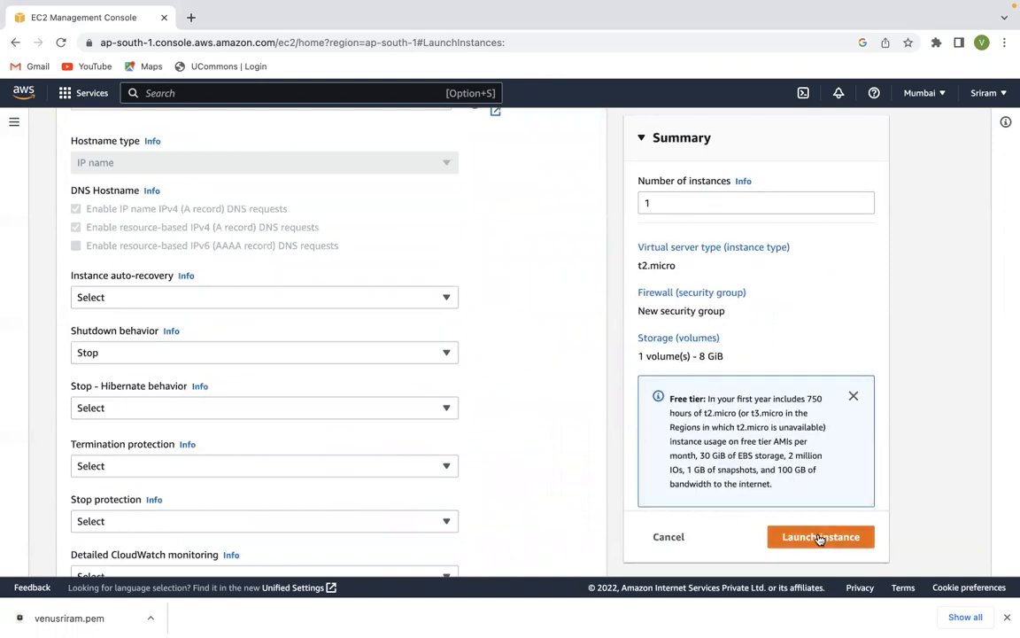
click(820, 537)
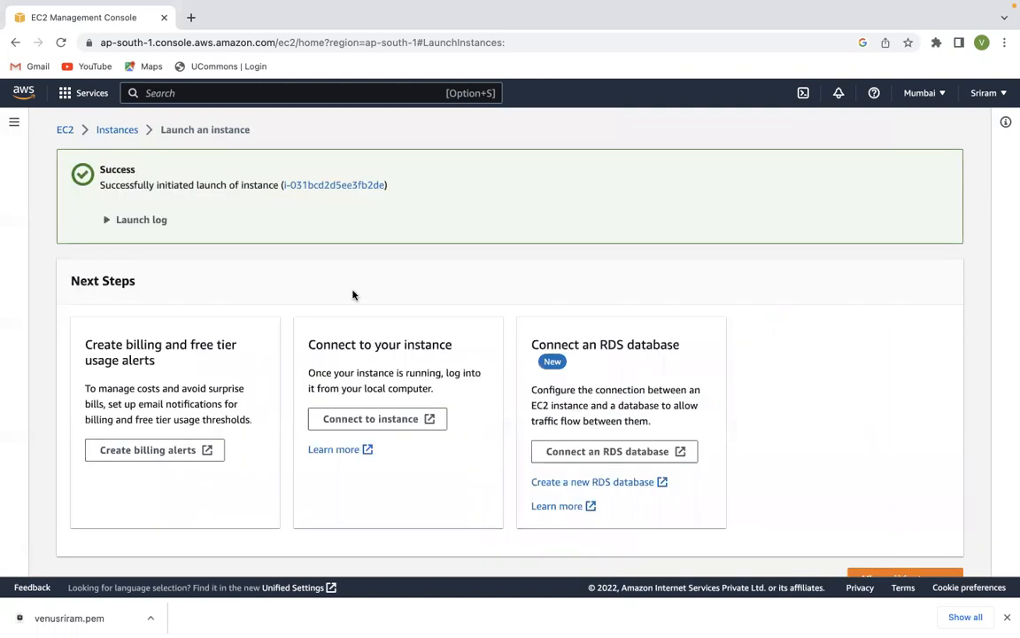
click(117, 130)
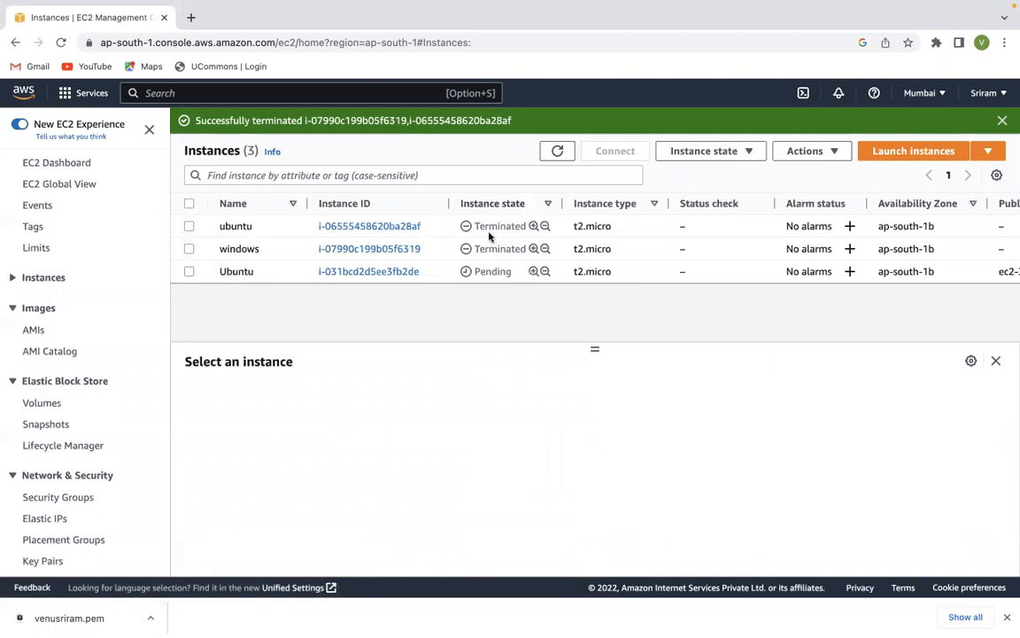
click(559, 155)
Open the form for launching another instance, name it "Windows" and choose the Windows Quick Start image
click(905, 160)
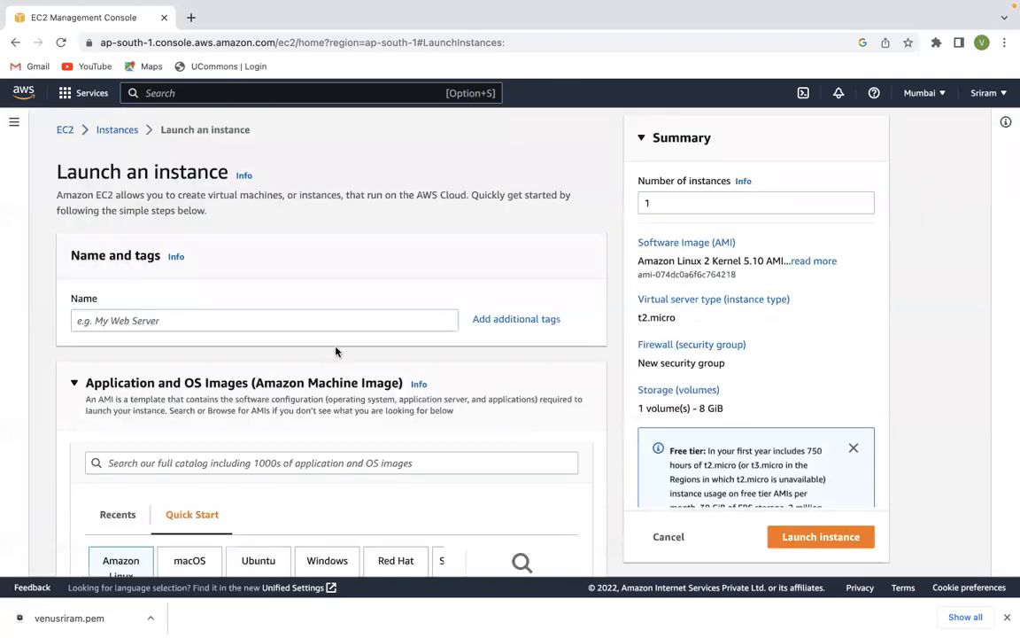
scroll(336, 352, down, 2)
click(271, 261)
text(Windows)
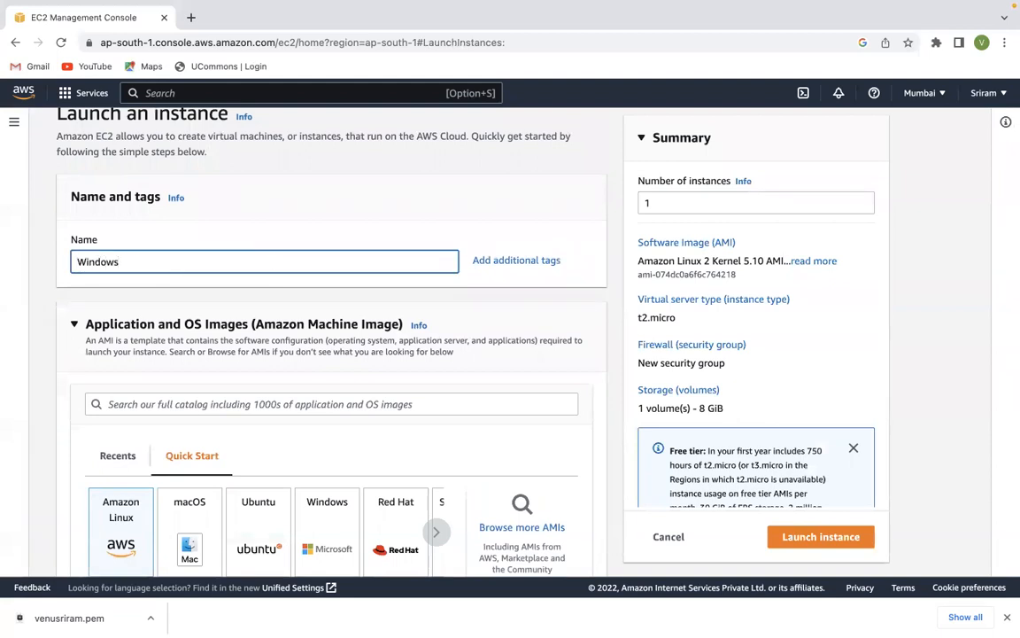
scroll(326, 416, down, 3)
click(327, 415)
Select the newly created key pair for the Windows instance and review its network and storage settings
scroll(327, 417, down, 2)
scroll(390, 433, down, 4)
scroll(390, 435, down, 6)
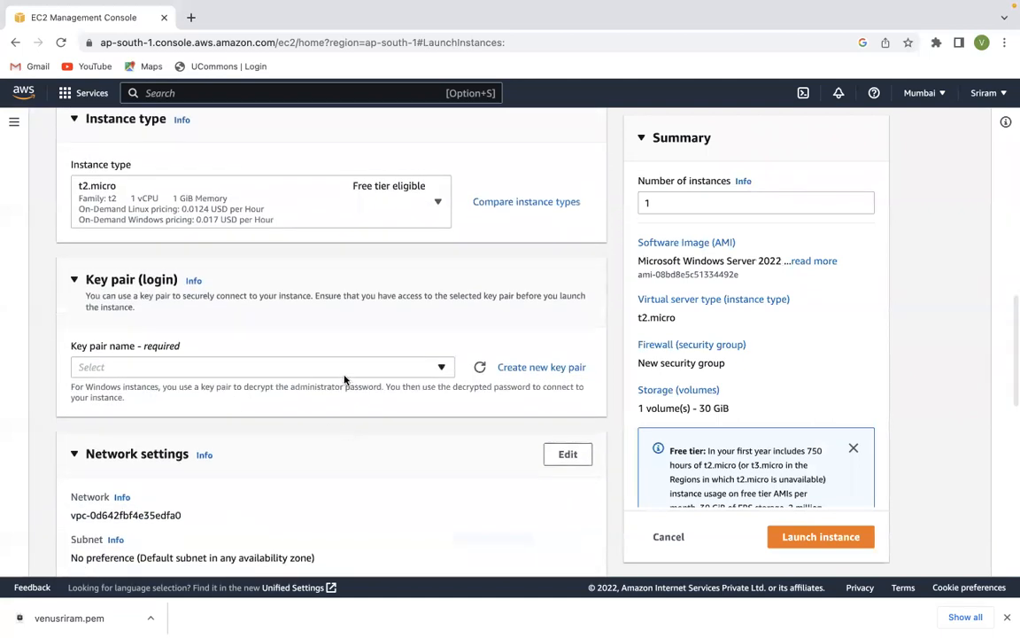
click(393, 368)
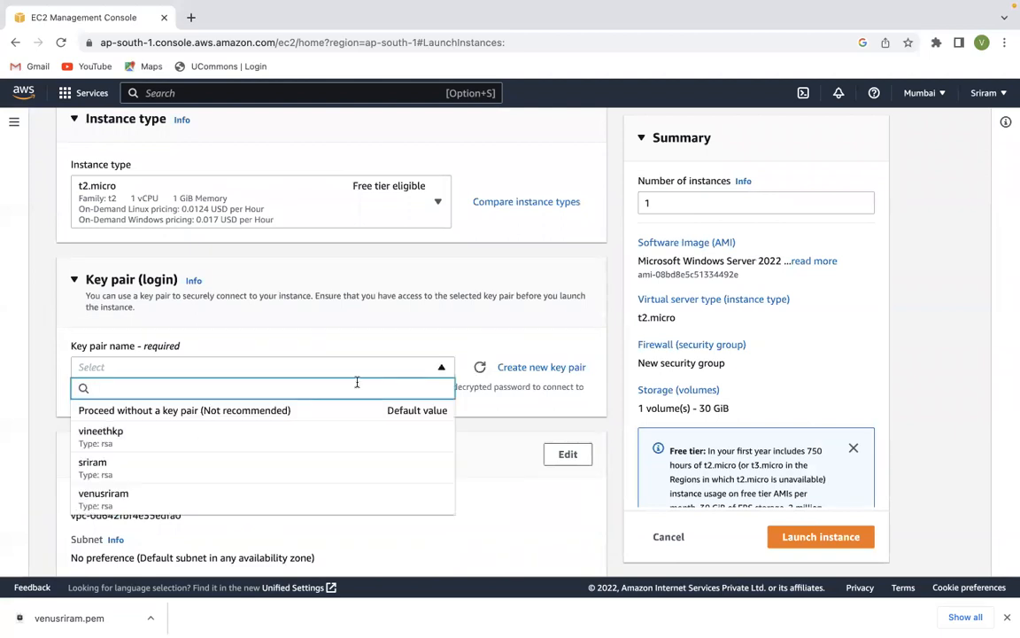
click(199, 503)
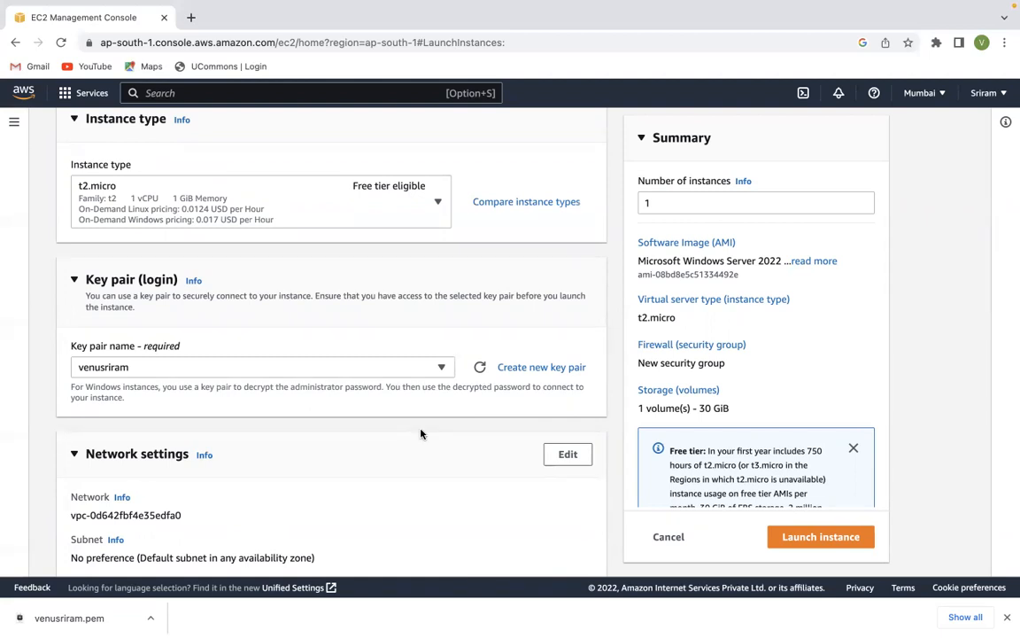
scroll(421, 433, down, 5)
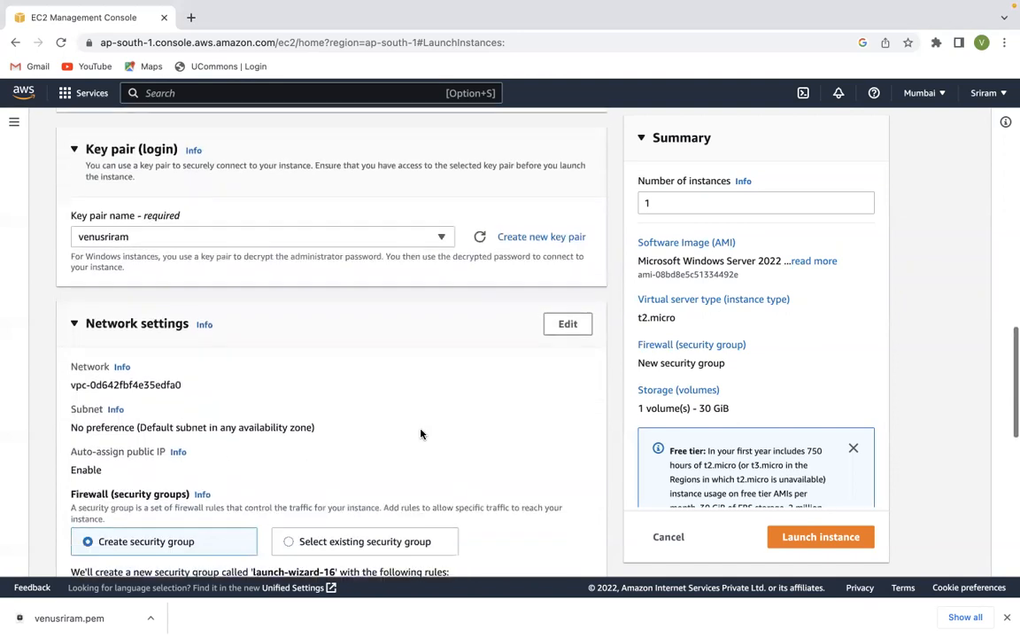
scroll(421, 433, down, 7)
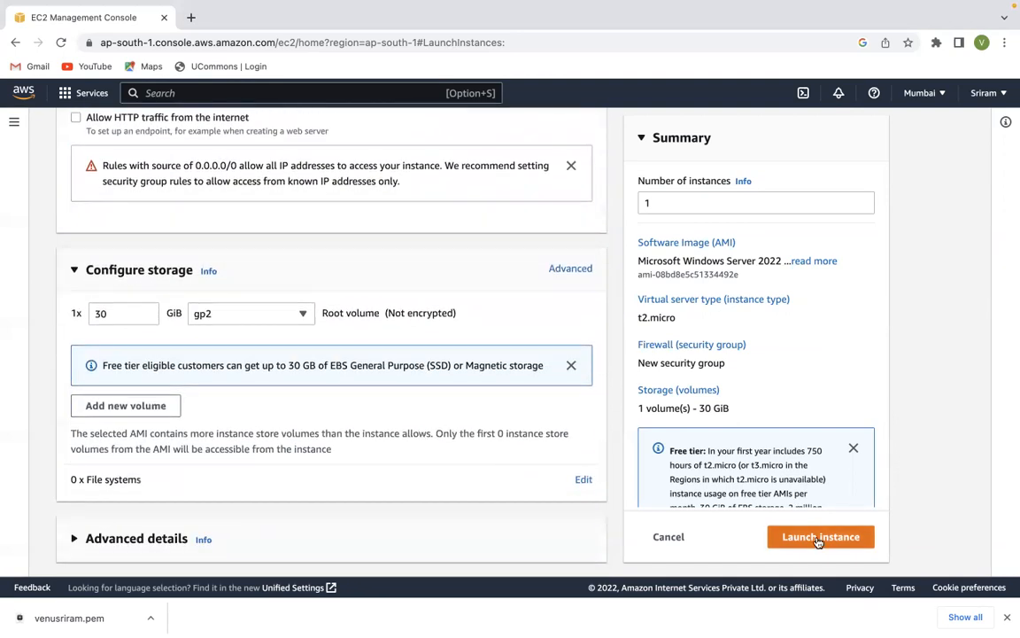
Launch the Windows instance and go back to the instances list
click(818, 537)
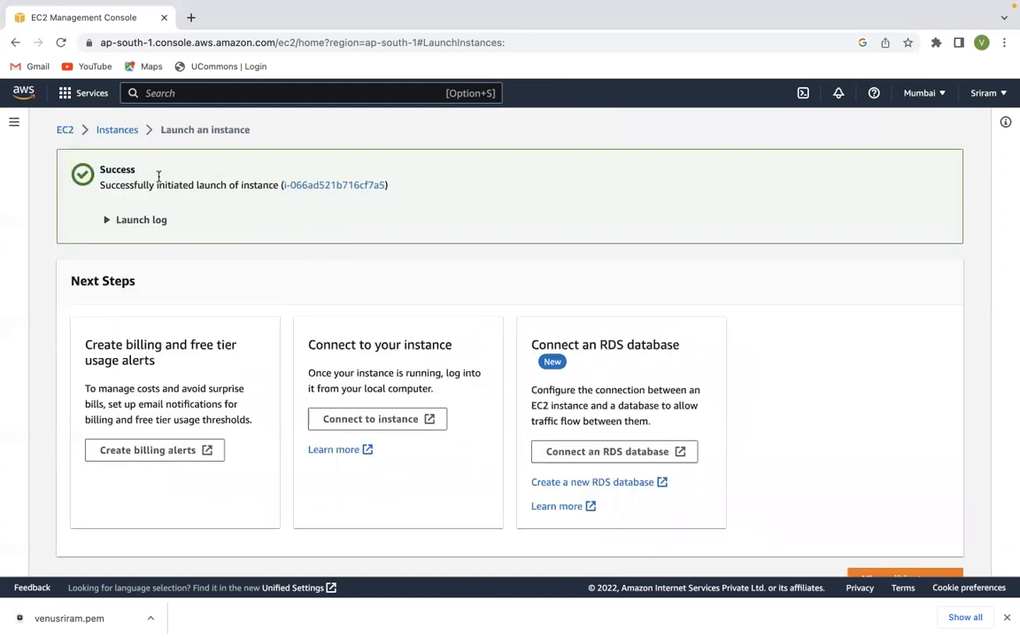
click(114, 131)
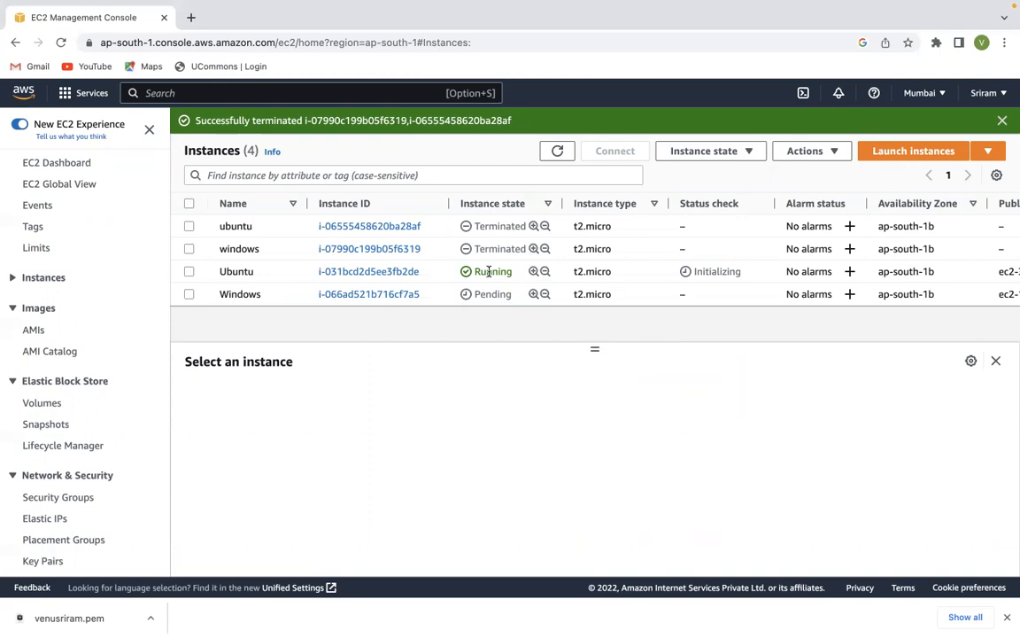
Switch to the text editor notes and add the bullet "--> Instance -- creating a virtual computer" below the Iphone line
key(ctrl+Left)
key(Return)
key(Return)
text(--> )
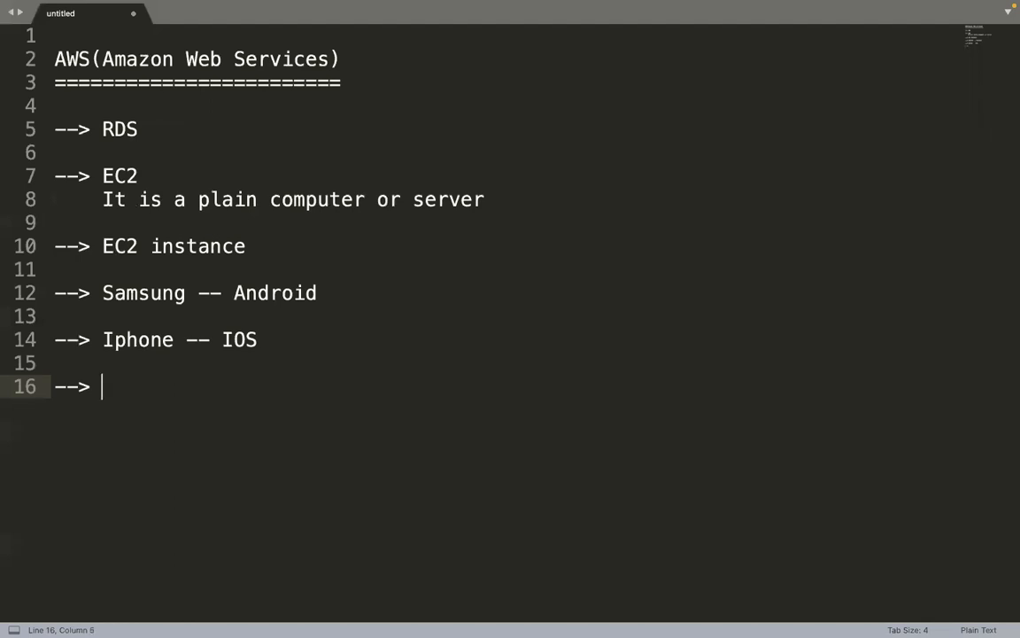
text(Instance)
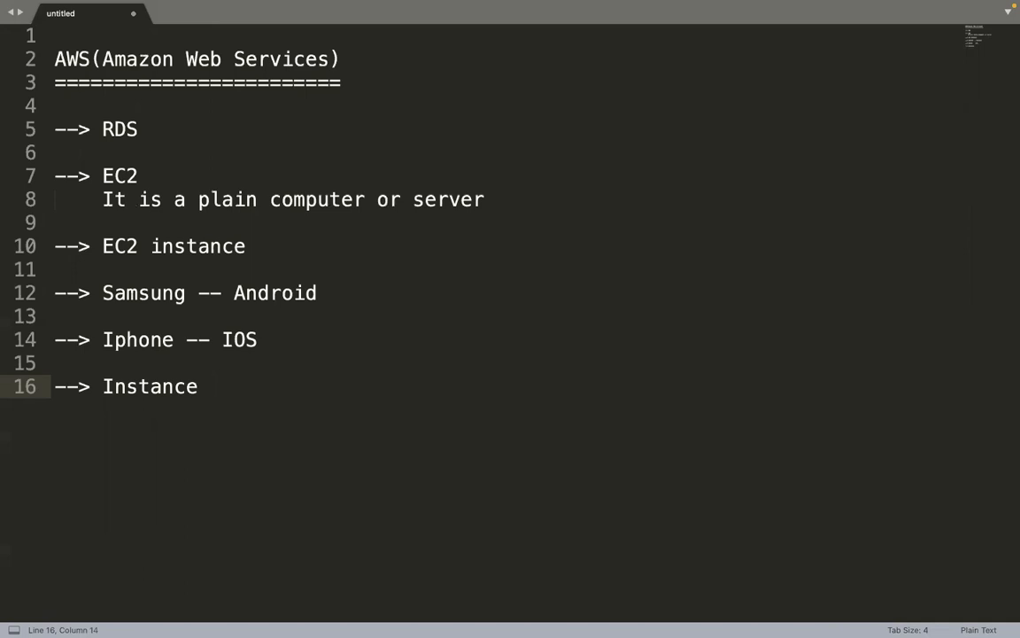
text(-- creating acomp)
key(BackSpace)
key(BackSpace)
key(BackSpace)
key(BackSpace)
key(BackSpace)
text(c)
key(BackSpace)
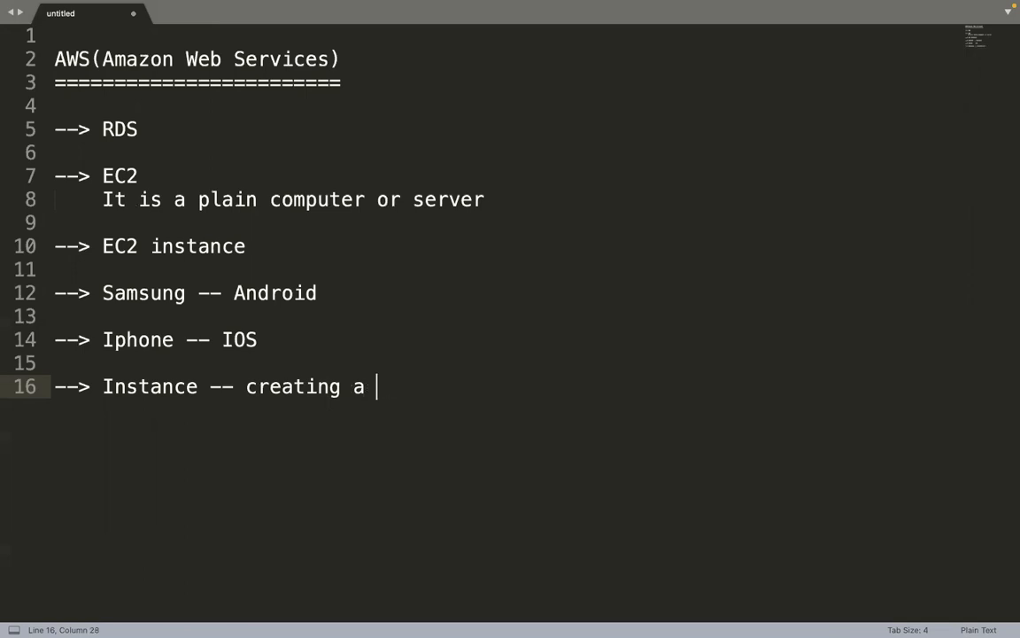
text(virtual computer)
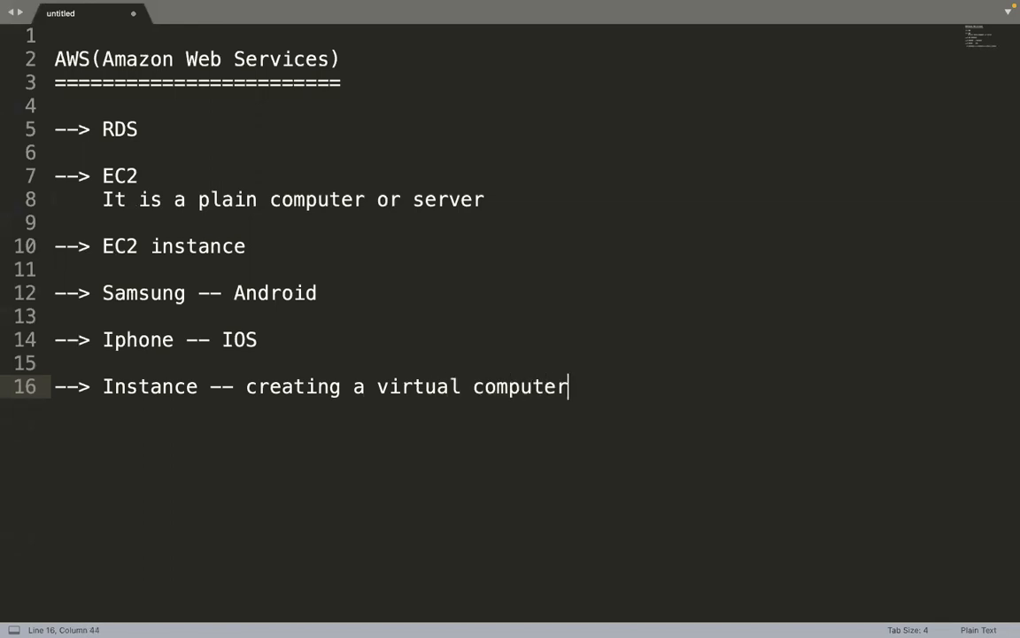
key(Return)
key(Return)
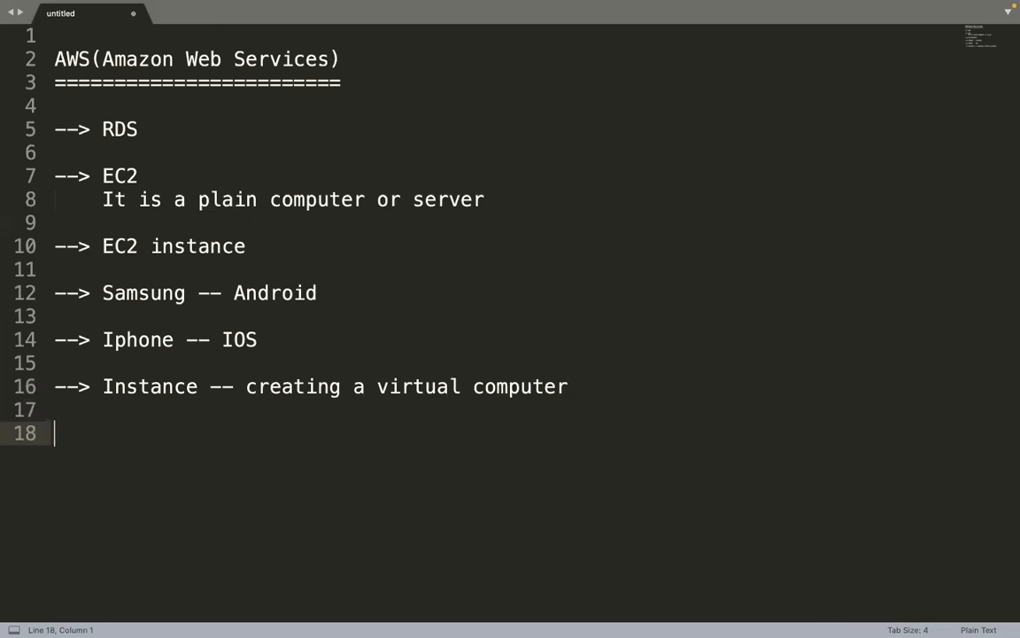
Return to the EC2 console in Chrome, open the new Windows instance's details and review its summary
key(ctrl+Right)
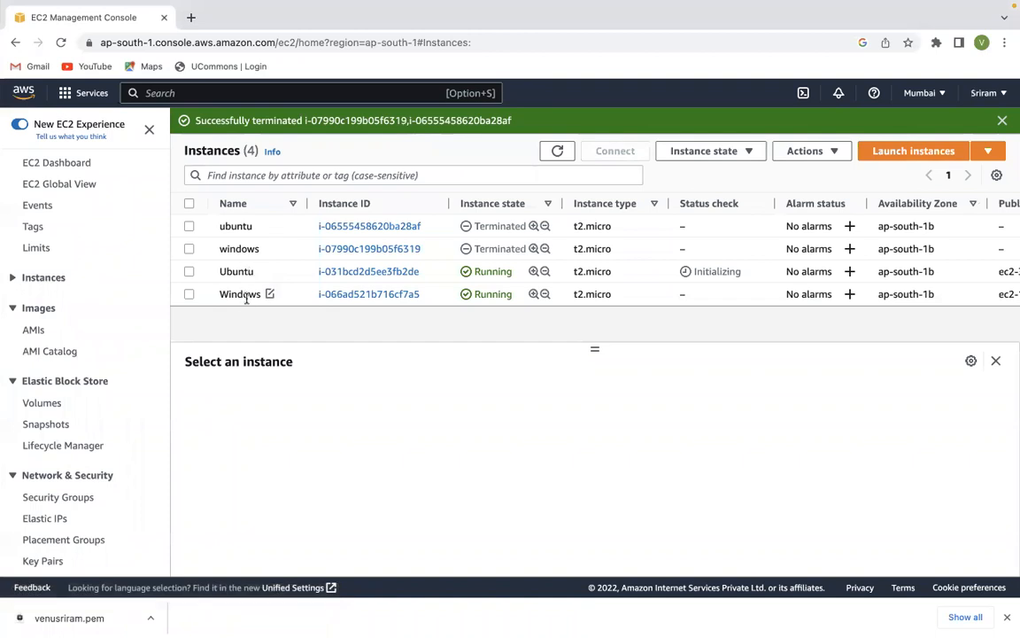
click(375, 295)
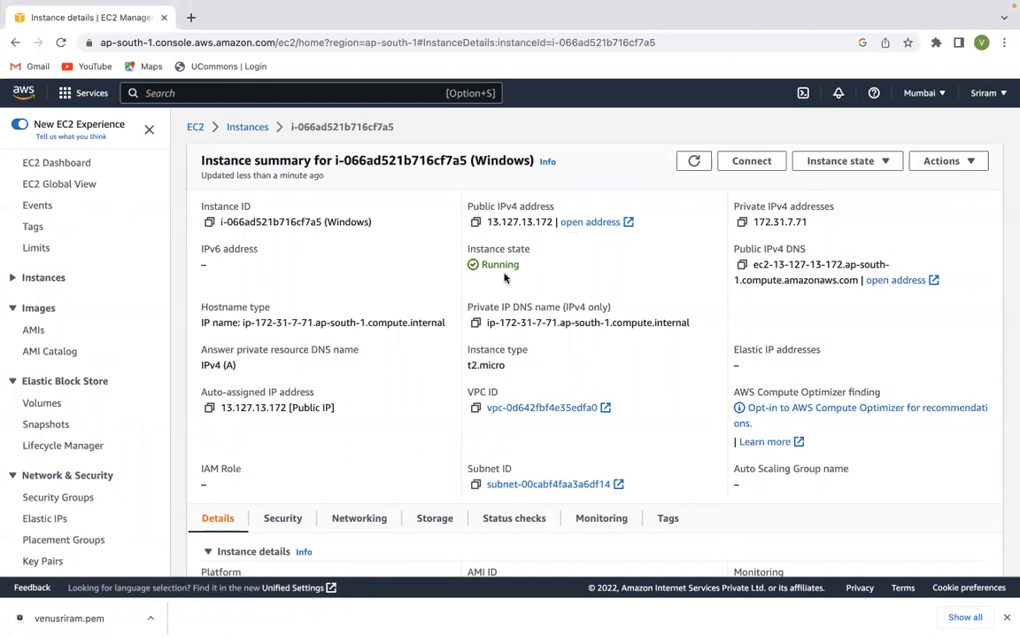
scroll(553, 275, down, 5)
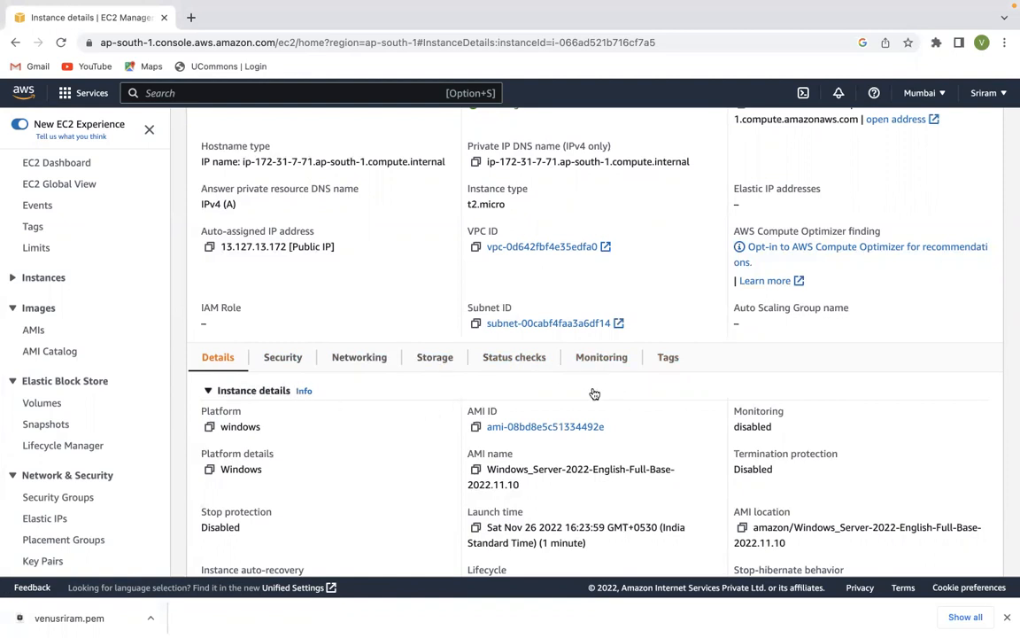
scroll(594, 394, up, 4)
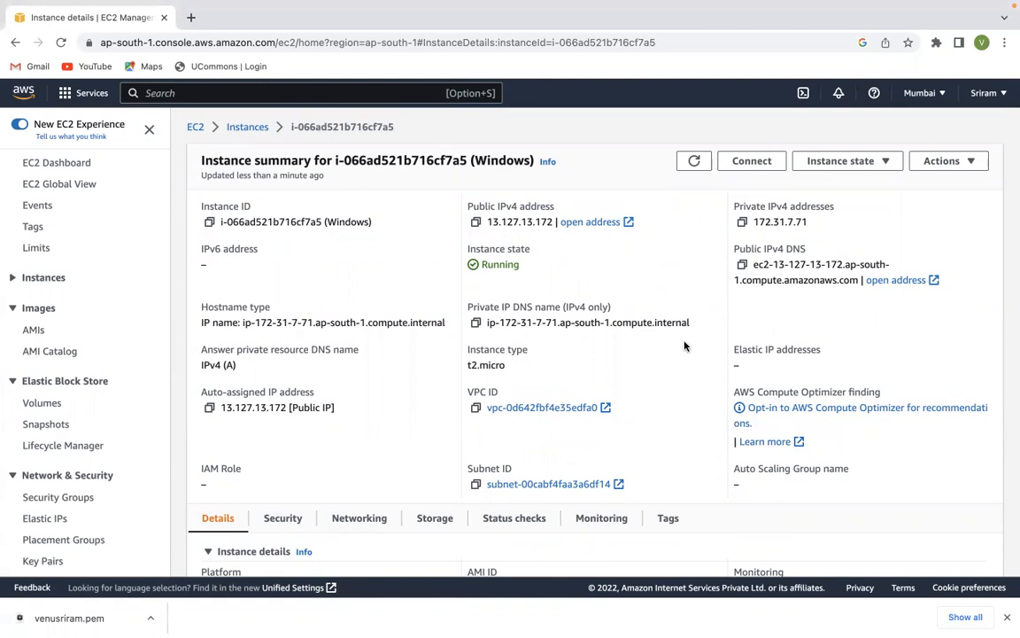
Open the connection options for the Windows instance and examine the RDP client details
click(752, 163)
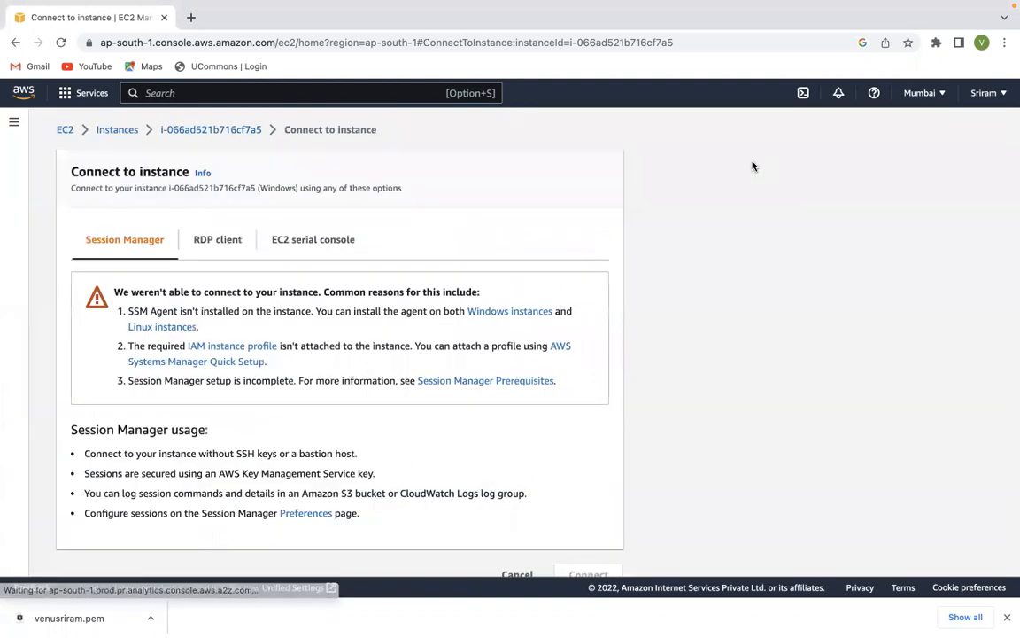
click(221, 245)
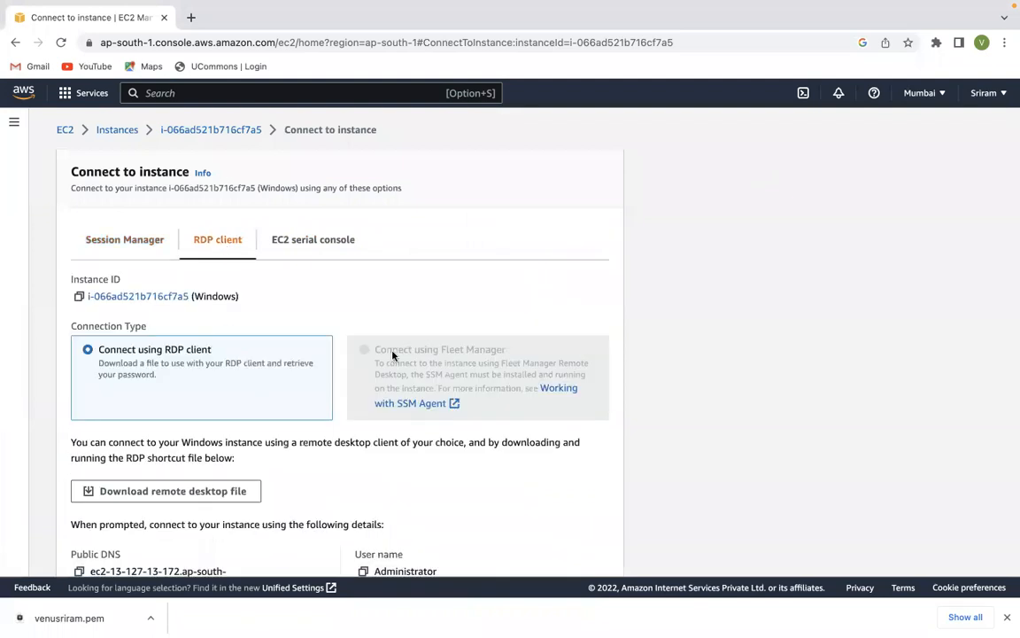
scroll(478, 319, down, 1)
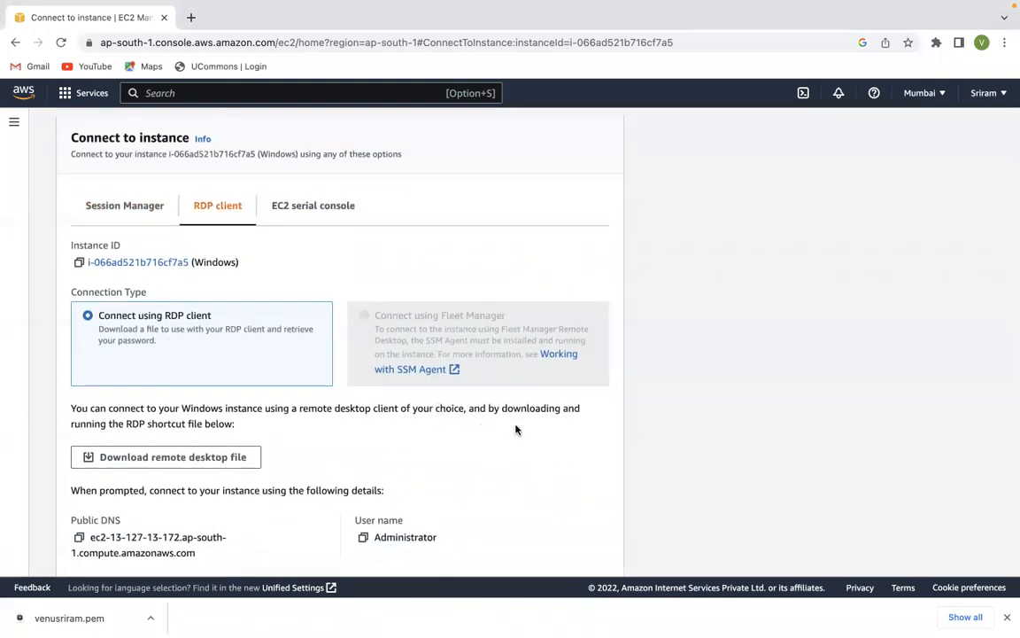
scroll(515, 428, down, 3)
scroll(515, 428, down, 2)
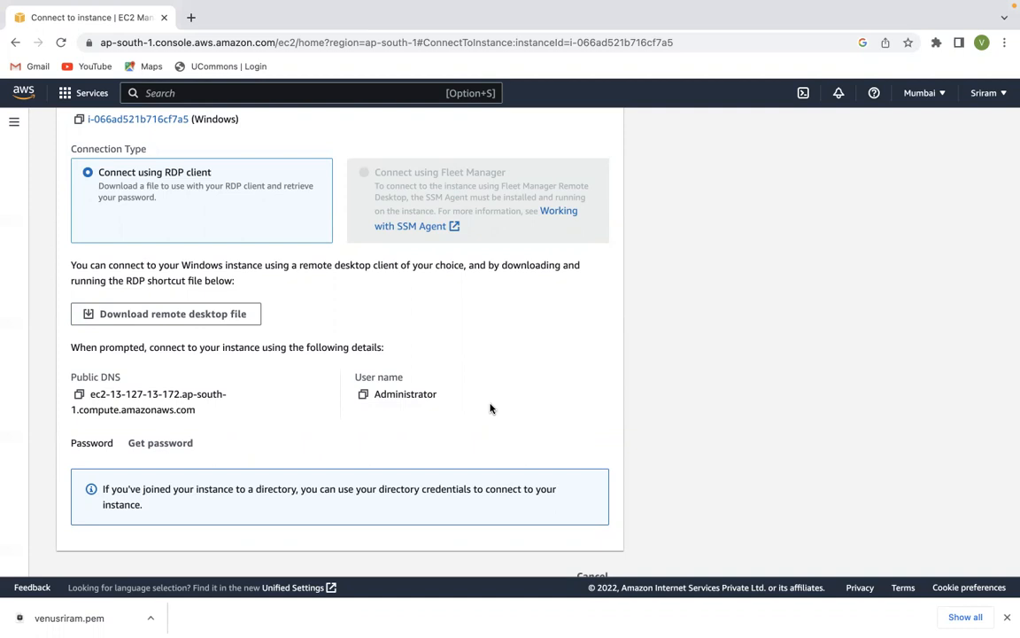
scroll(474, 410, down, 1)
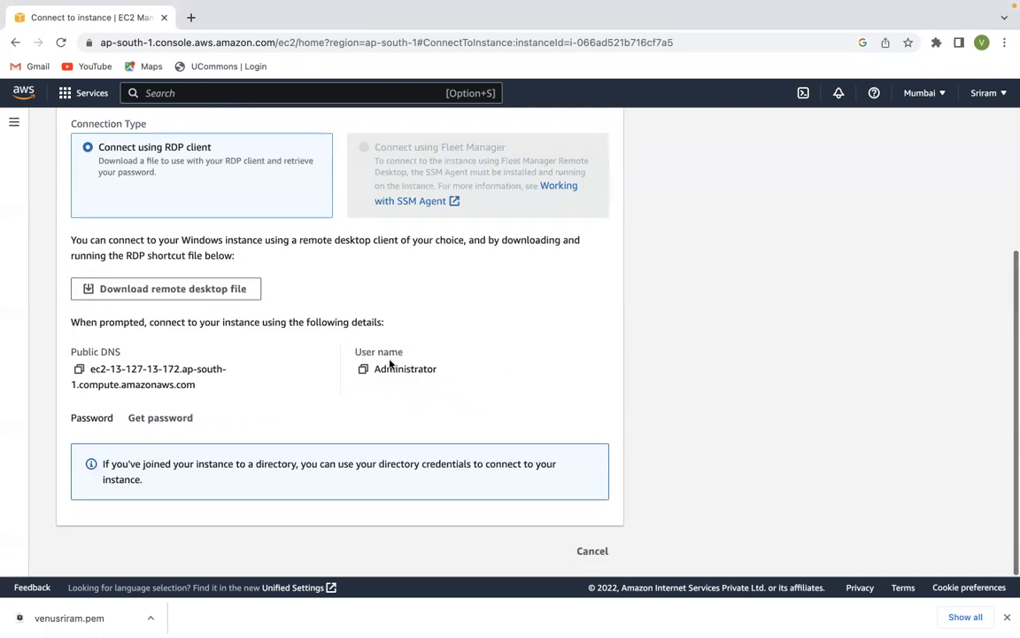
Switch to the notes and add the bullet "--> How to access windows server or computer which we created in EC2 insstance"
key(ctrl+Left)
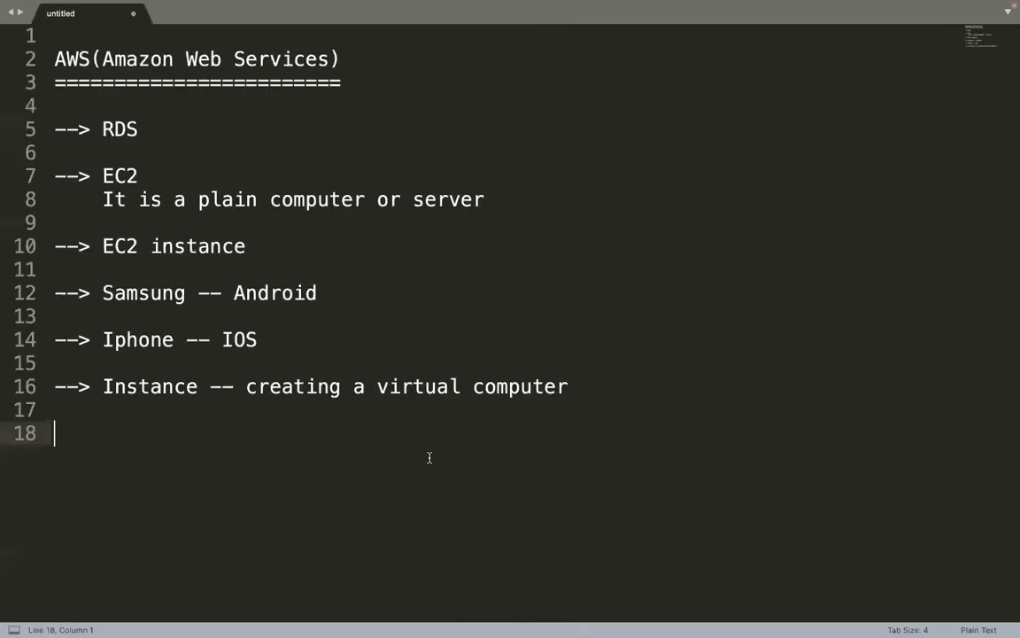
text(--> How to access windows server or computer which we cre)
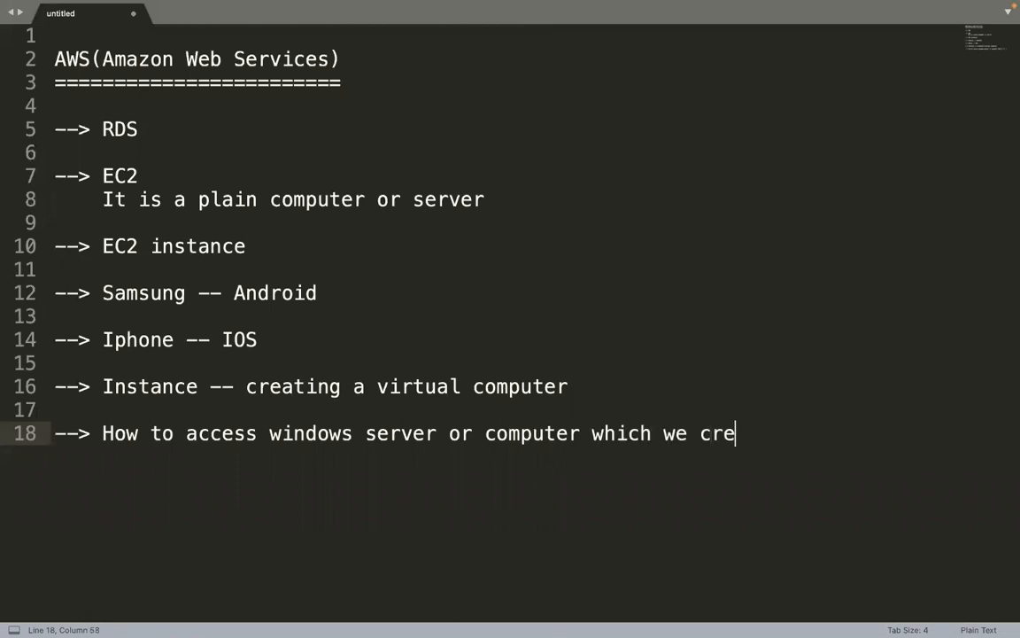
text(ated in EC2 insstance)
key(Return)
key(Return)
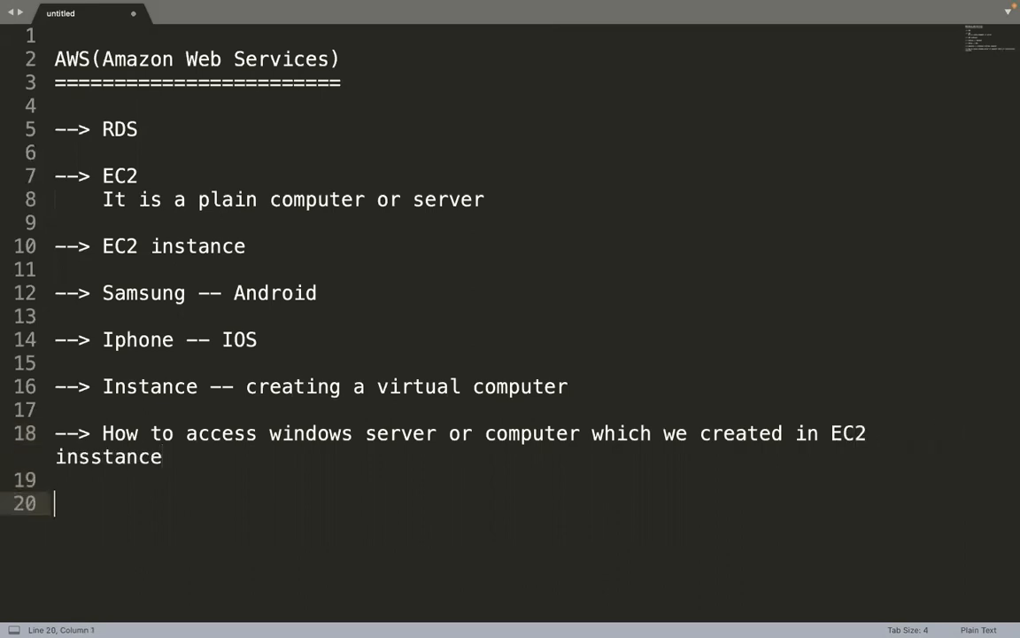
Switch to Finder, open EC2_putty.pdf from the Downloads folder and show it full screen in Preview
key(ctrl+Right)
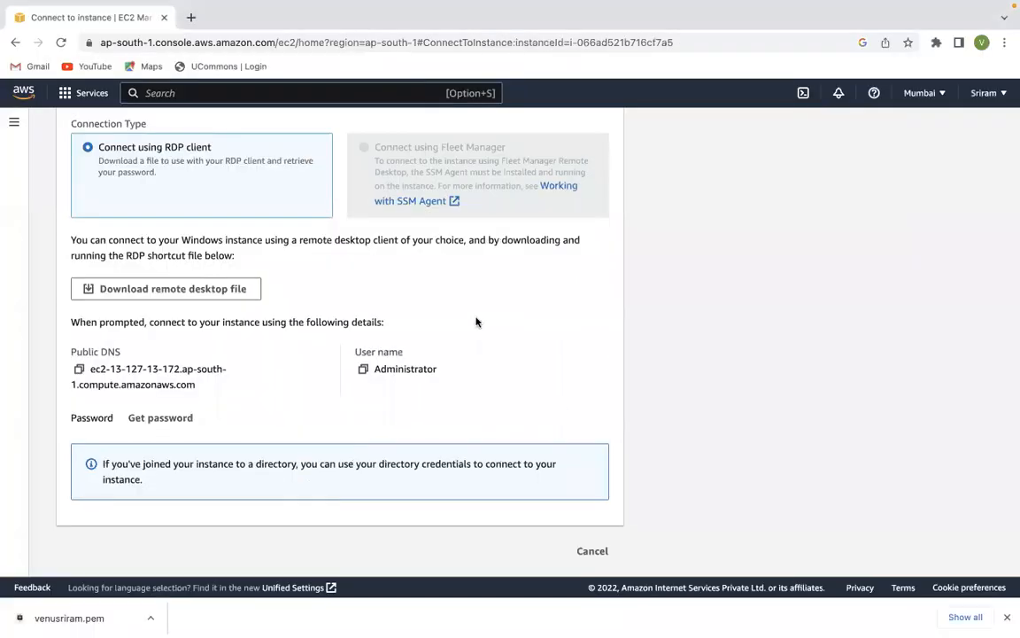
key(ctrl+Left)
key(ctrl+Left)
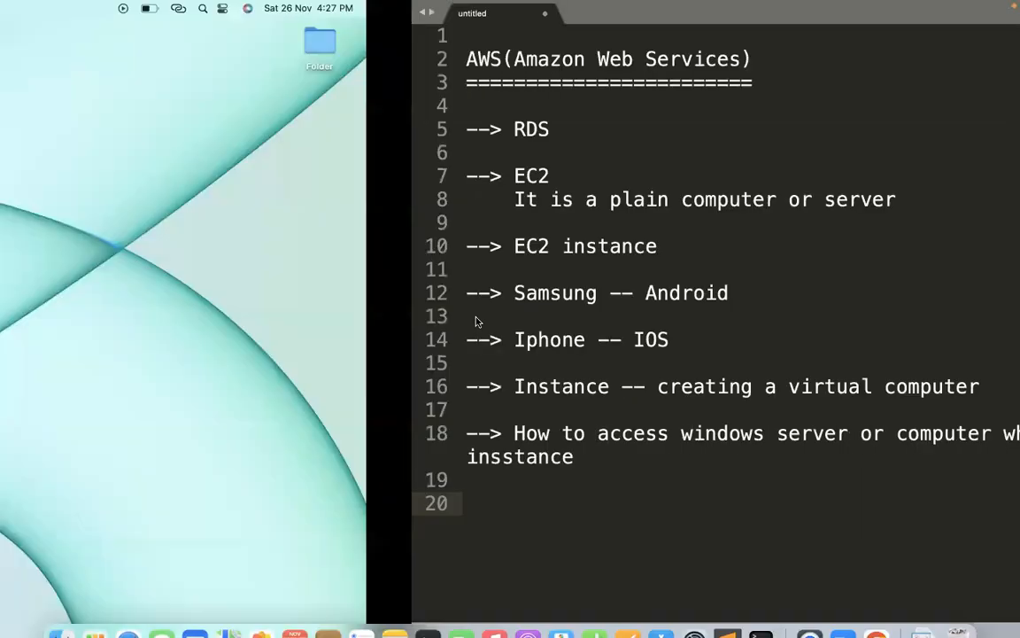
click(60, 613)
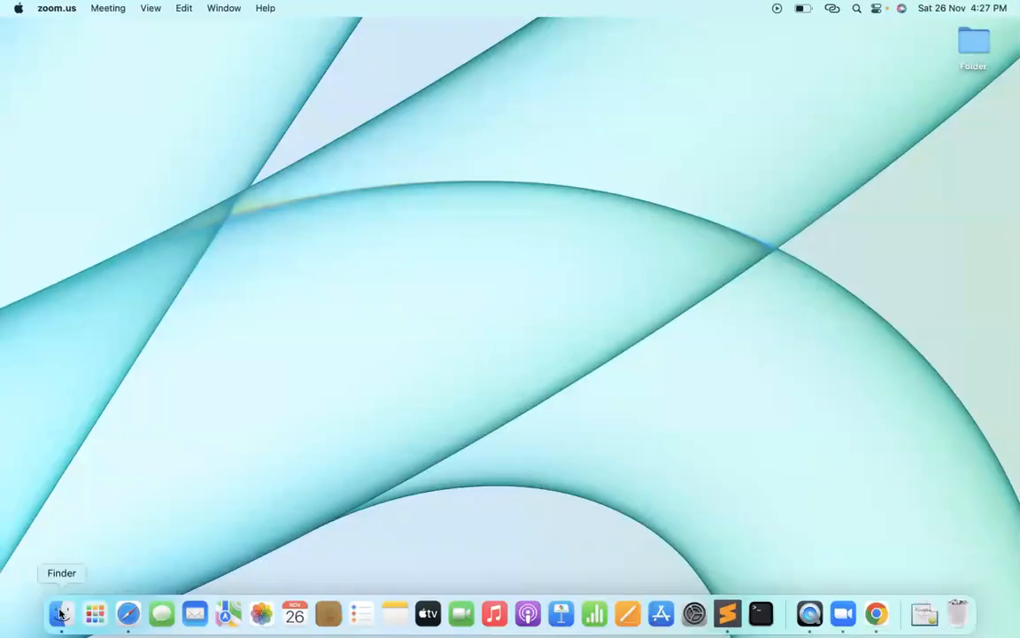
click(319, 237)
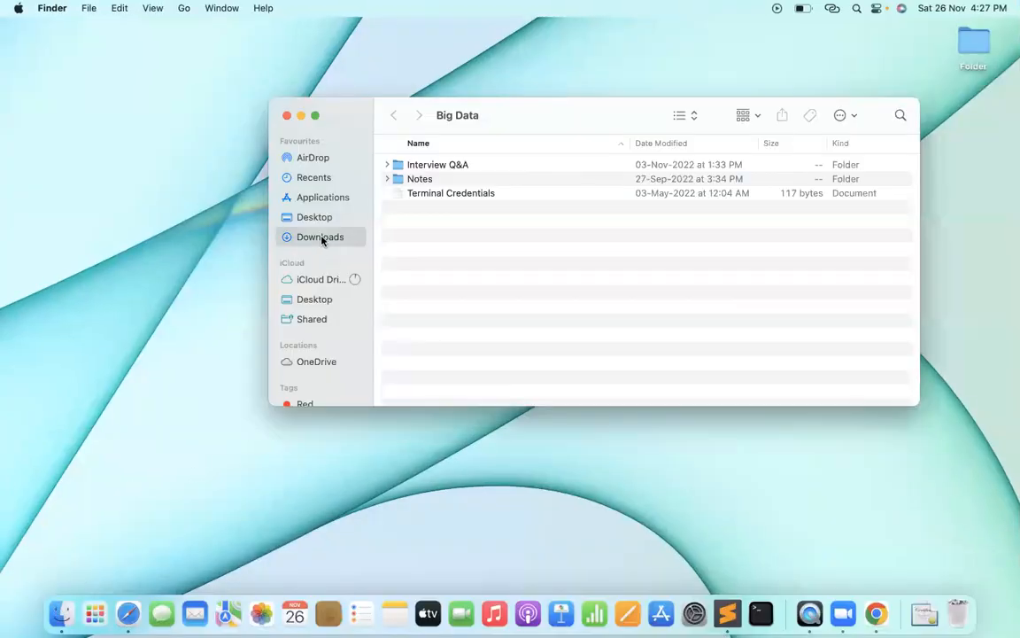
scroll(475, 230, down, 3)
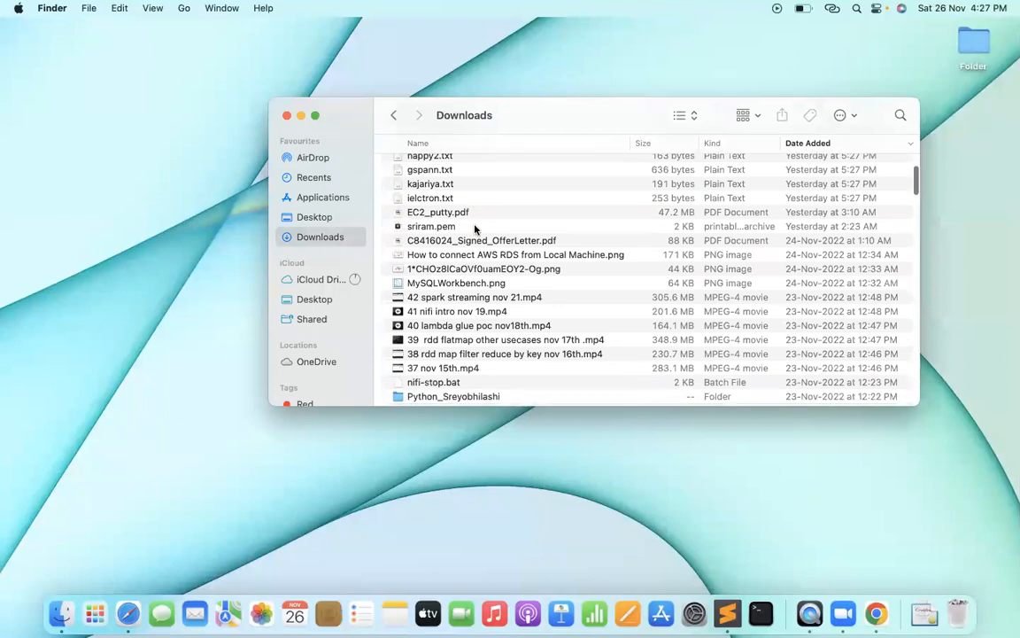
click(445, 205)
double_click(445, 205)
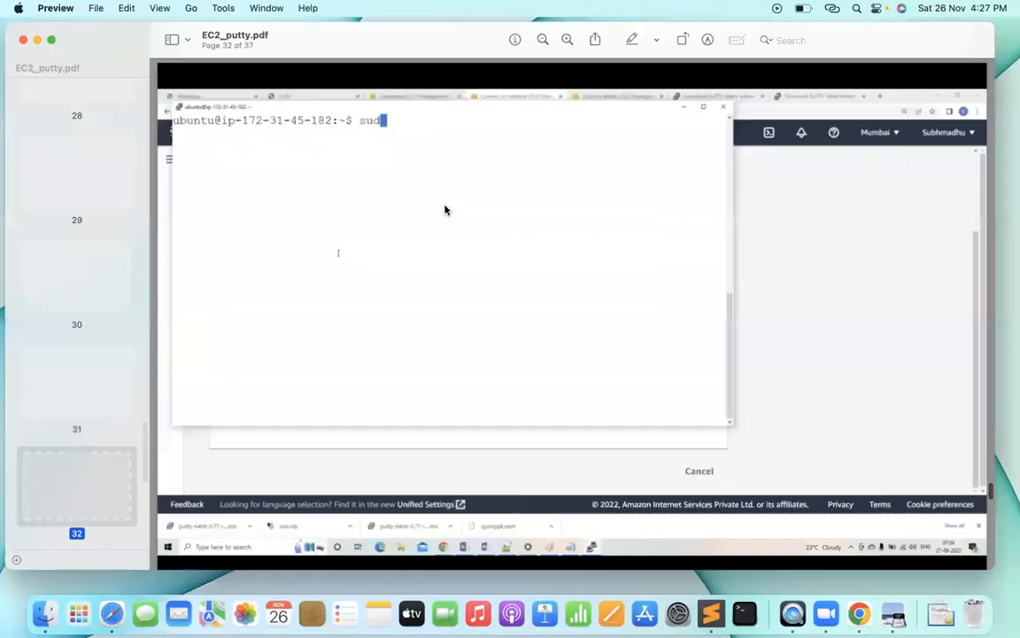
click(49, 39)
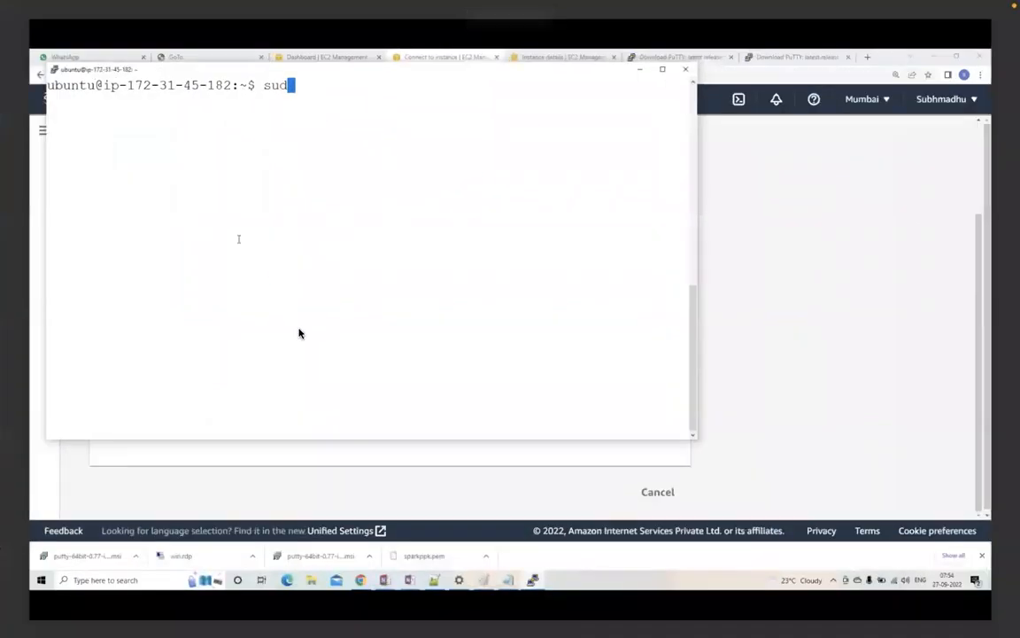
Page backward through the EC2_putty.pdf guide to the PuTTY download pages near its beginning
key(Up)
key(Up)
key(Up)
key(Up)
key(Up)
key(Up)
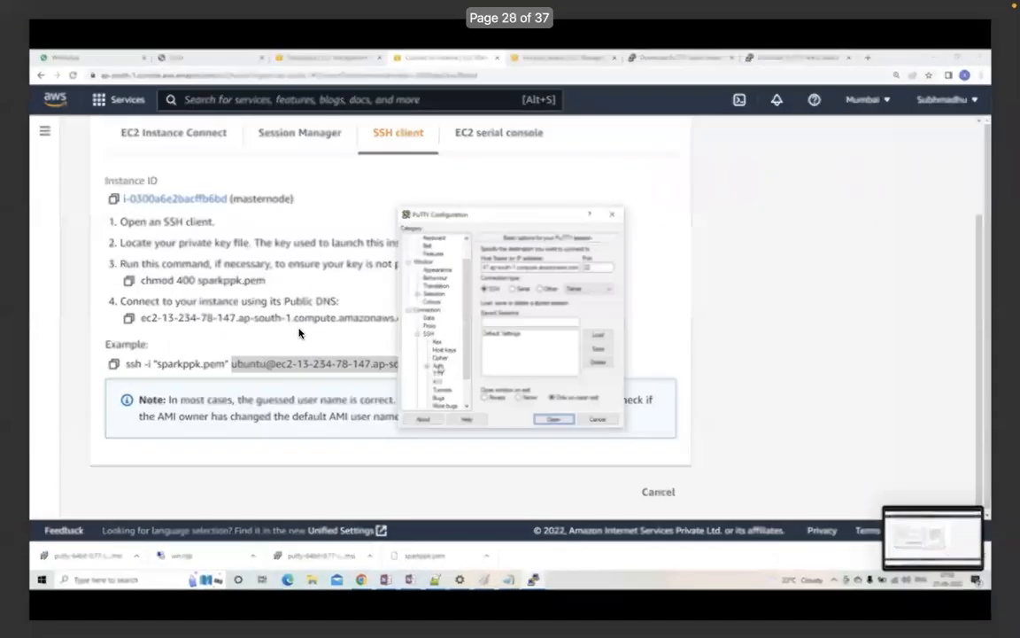
key(Up)
key(Up)
key(Up)
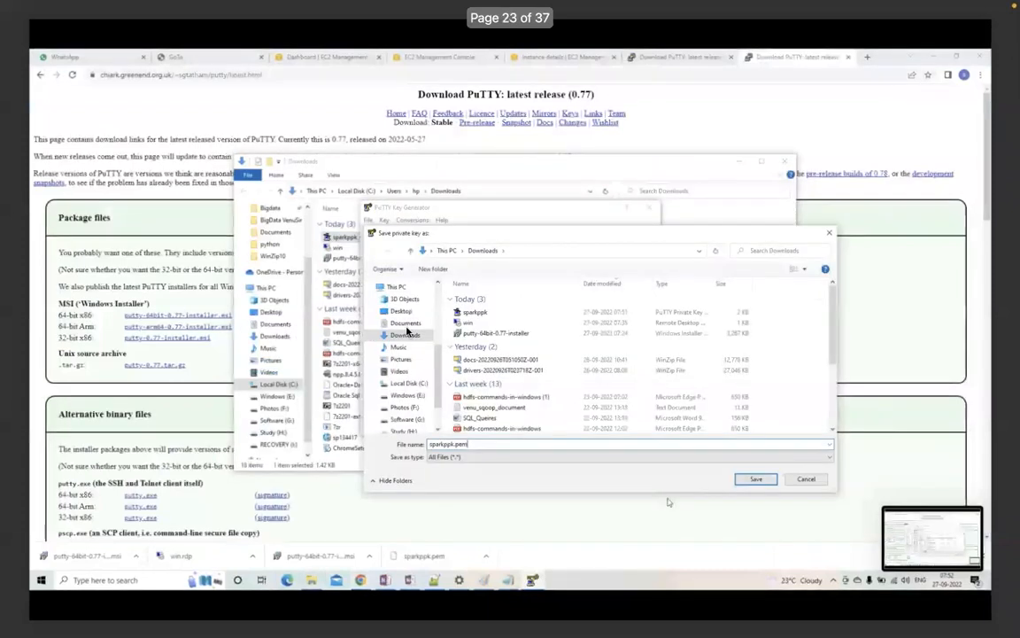
key(Up)
key(Up)
key(Up)
key(Up)
key(Up)
key(Up)
key(Up)
key(Up)
key(Up)
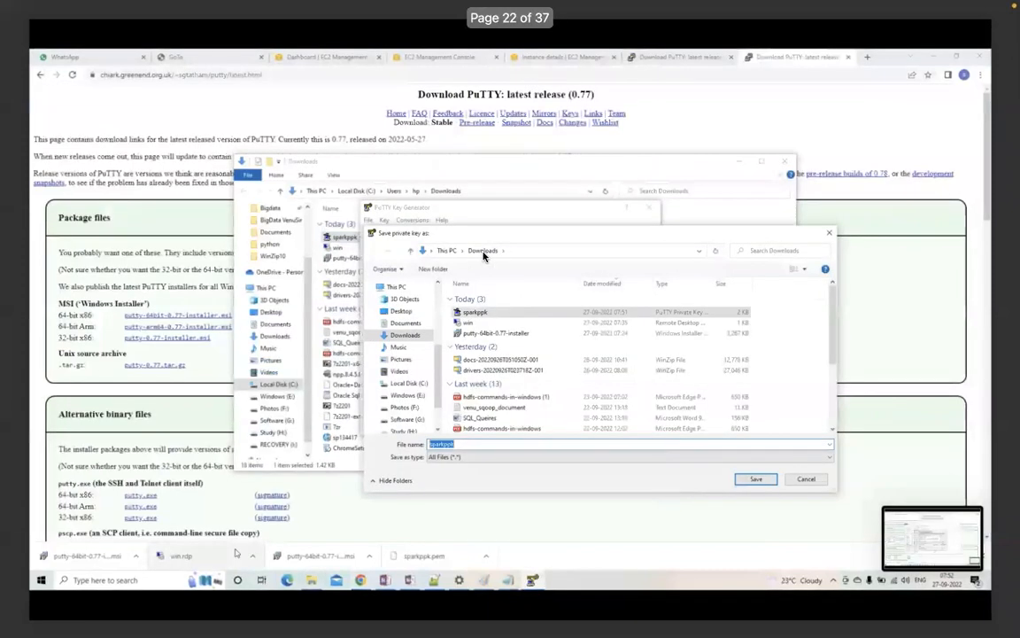
key(Up)
key(Up)
key(Up)
key(Up)
key(Up)
key(Up)
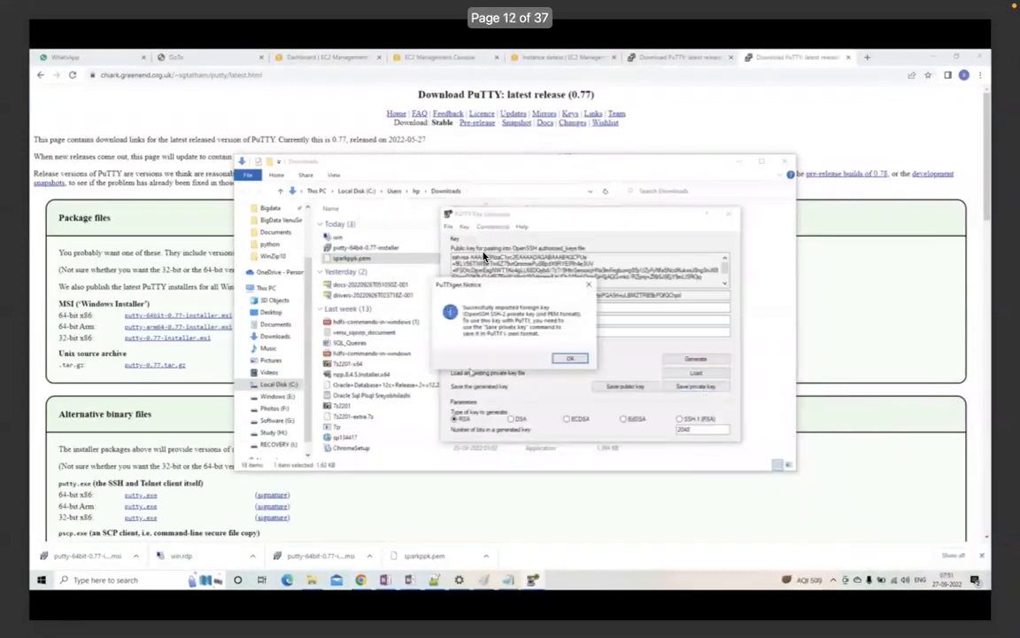
key(Left)
key(Left)
key(Left)
key(Left)
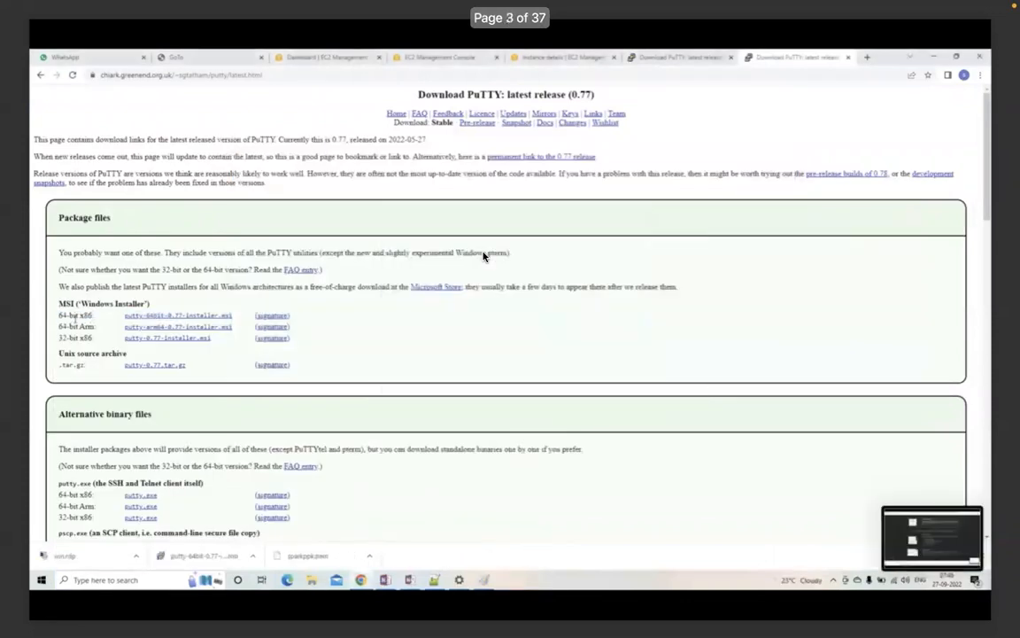
Page forward through the guide's PuTTY installation, key conversion and SSH connection configuration pages
key(Right)
key(Right)
key(Right)
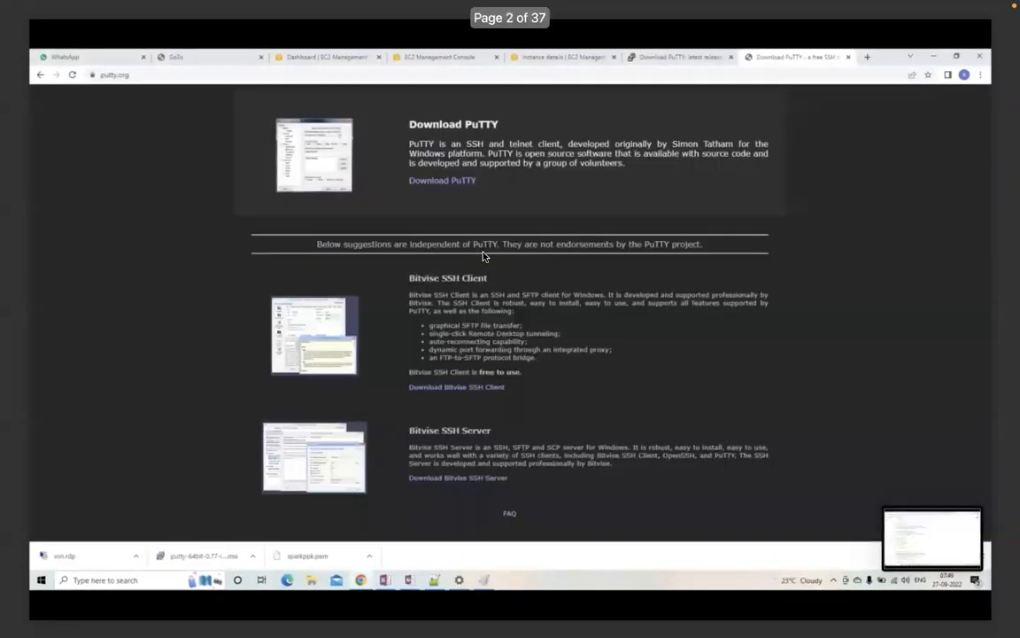
key(Right)
key(Right)
key(Right)
key(Right)
key(Right)
key(Right)
key(Right)
key(Right)
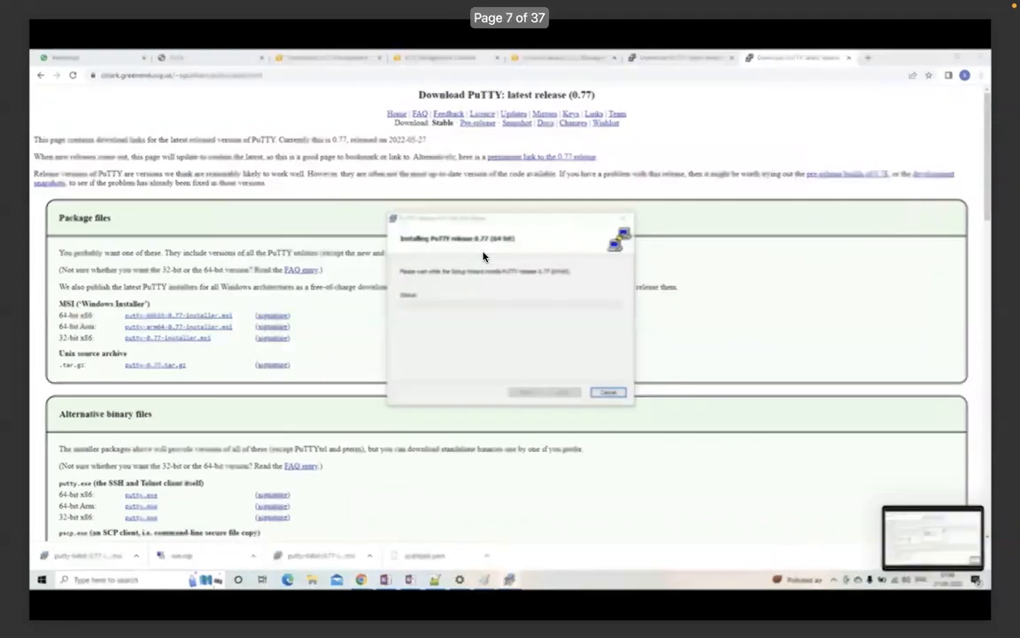
key(Right)
key(Right)
key(Right)
key(Right)
key(Right)
key(Right)
key(Right)
key(Right)
key(Right)
key(Right)
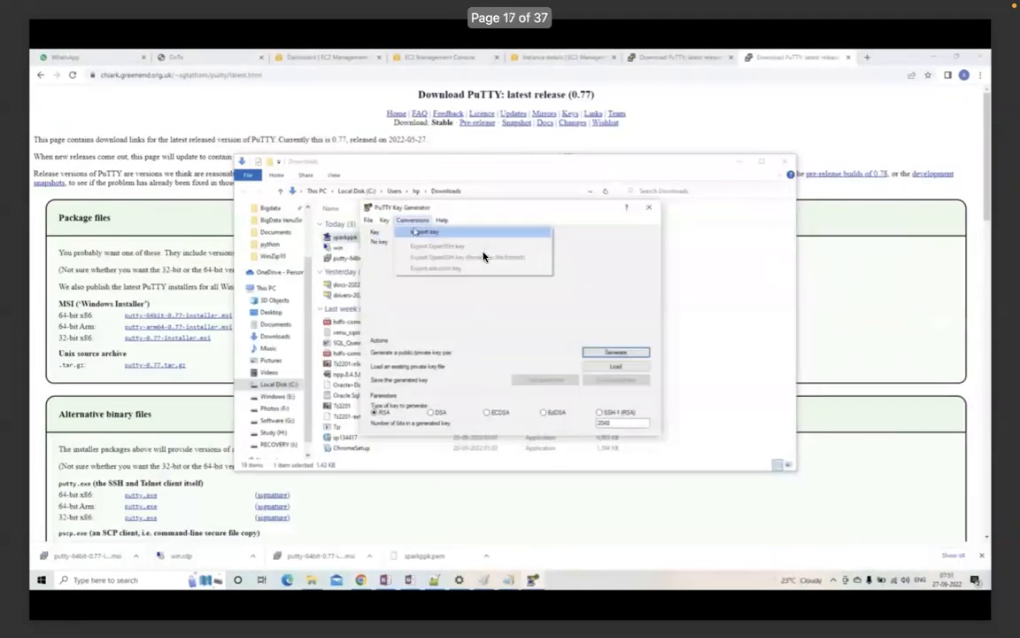
key(Right)
key(Right)
key(Right)
key(Right)
key(Right)
key(Right)
key(Right)
key(Right)
key(Right)
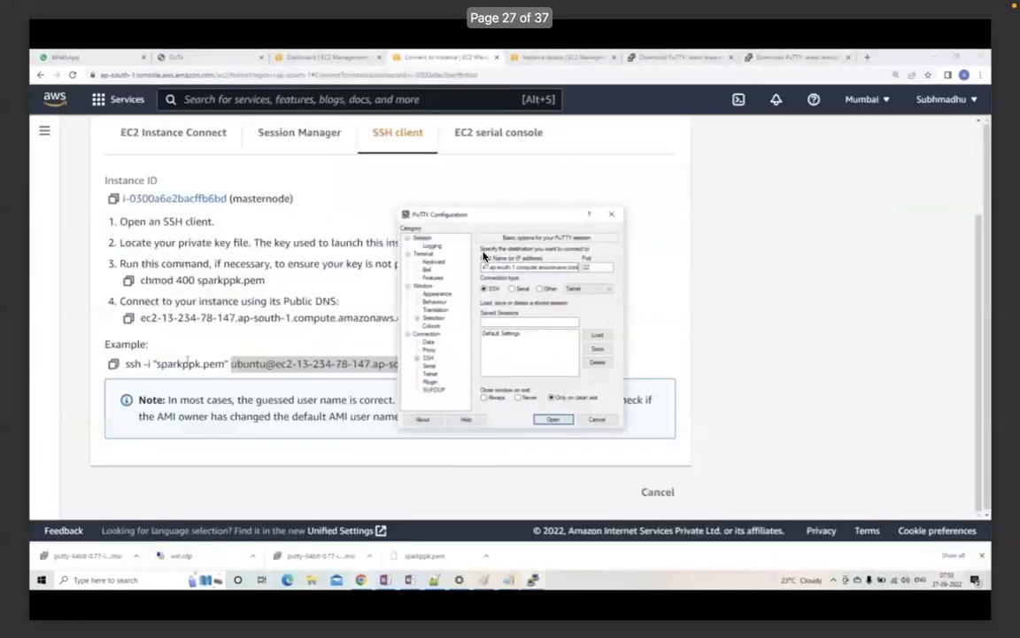
Page forward through the EC2_putty.pdf guide to the pages on opening Remote Desktop Connection
key(Right)
key(Right)
key(Right)
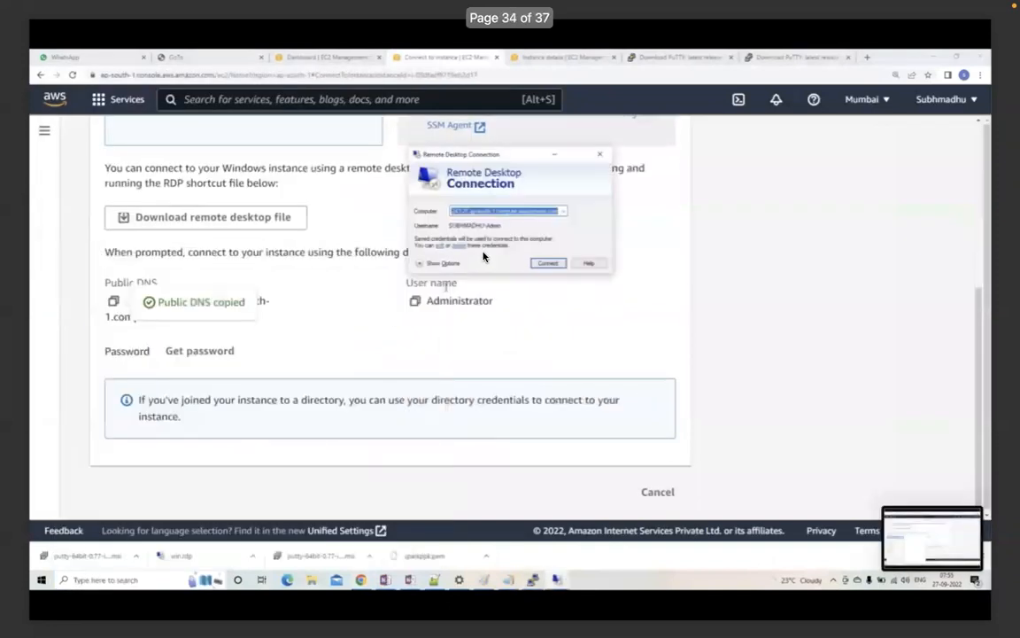
key(Left)
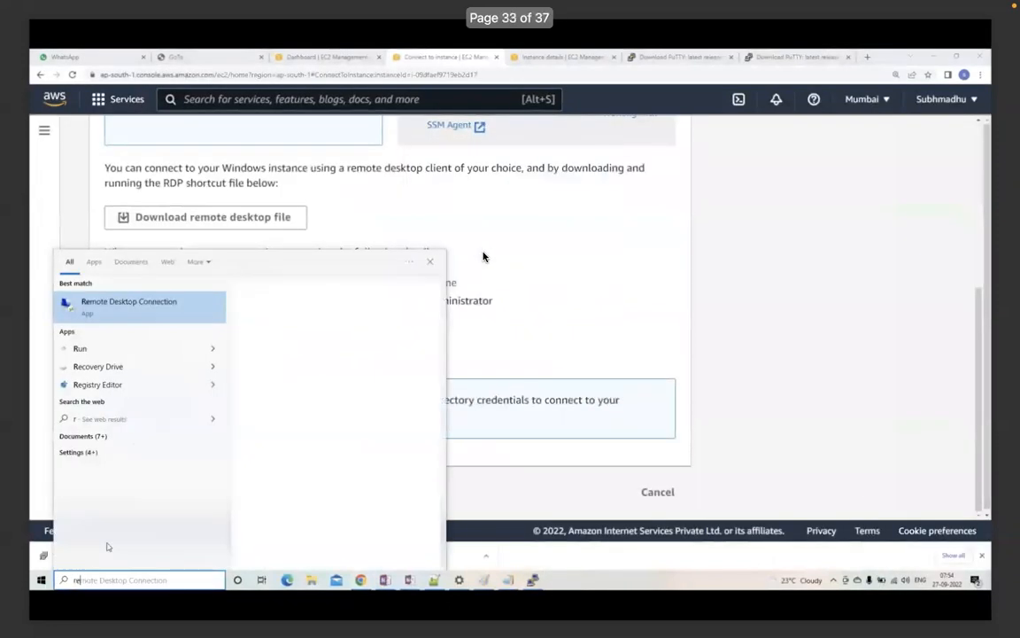
Rearrange the full-screen spaces so the Preview guide sits beside Google Chrome, and switch to Chrome
key(super+Tab)
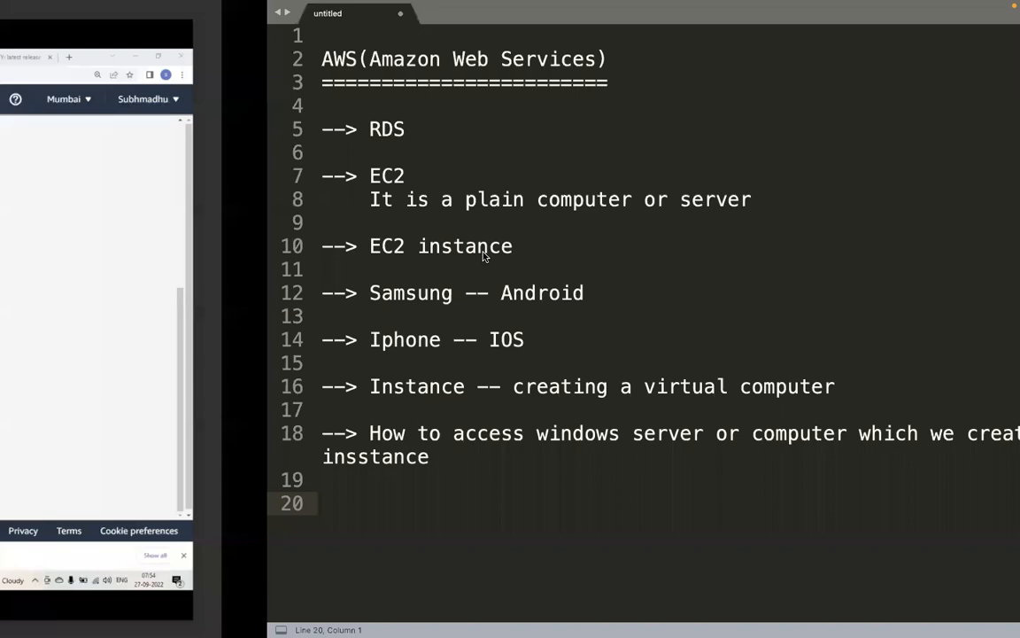
key(ctrl+Up)
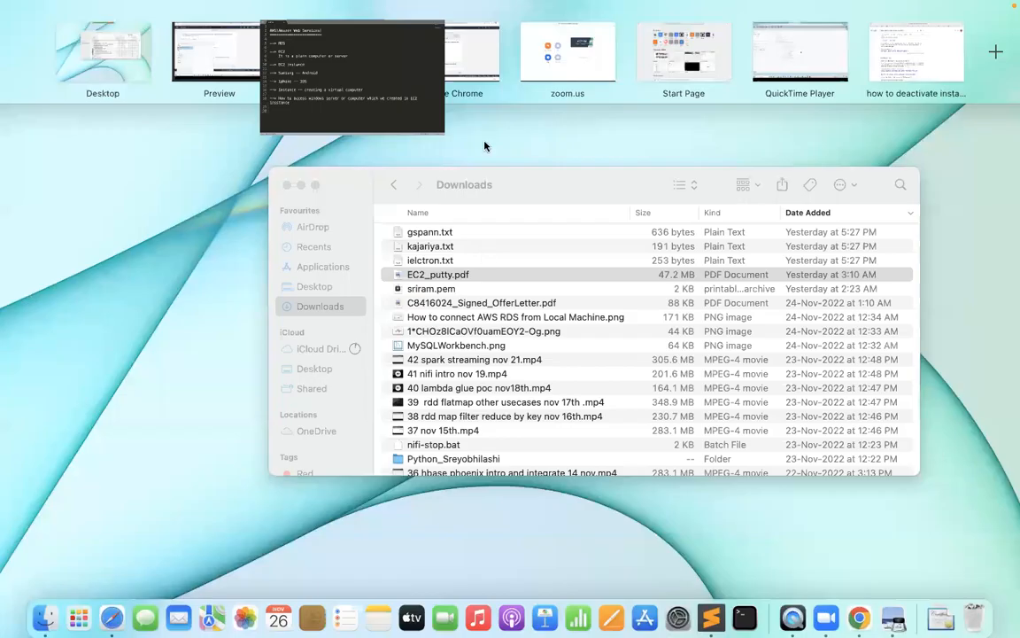
drag(228, 57, 447, 53)
click(337, 62)
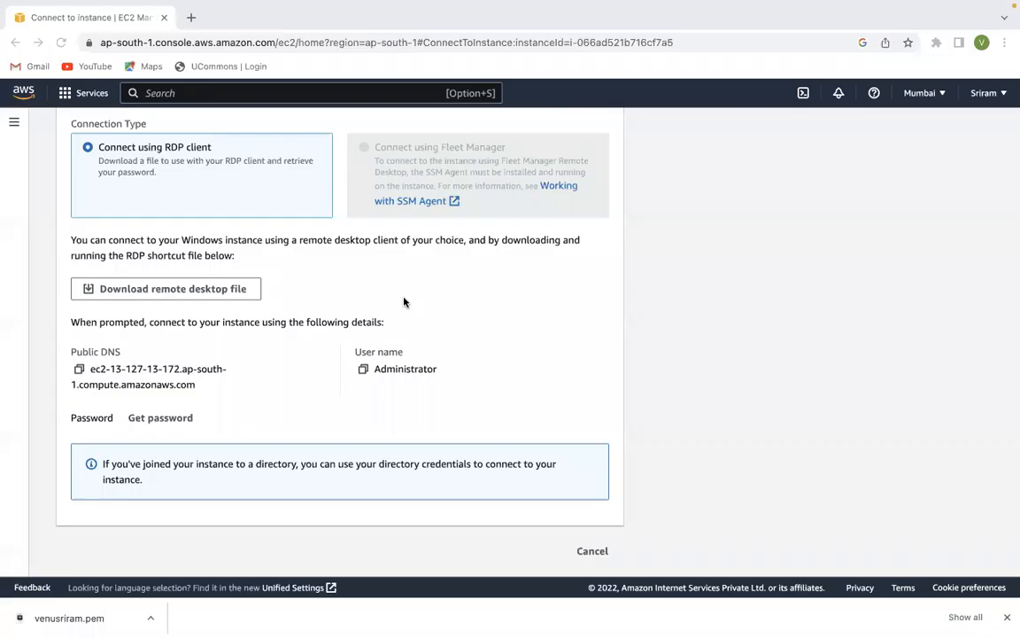
Open the running Windows instance from the instances list, show its RDP client connection details and copy its public DNS
scroll(411, 324, up, 5)
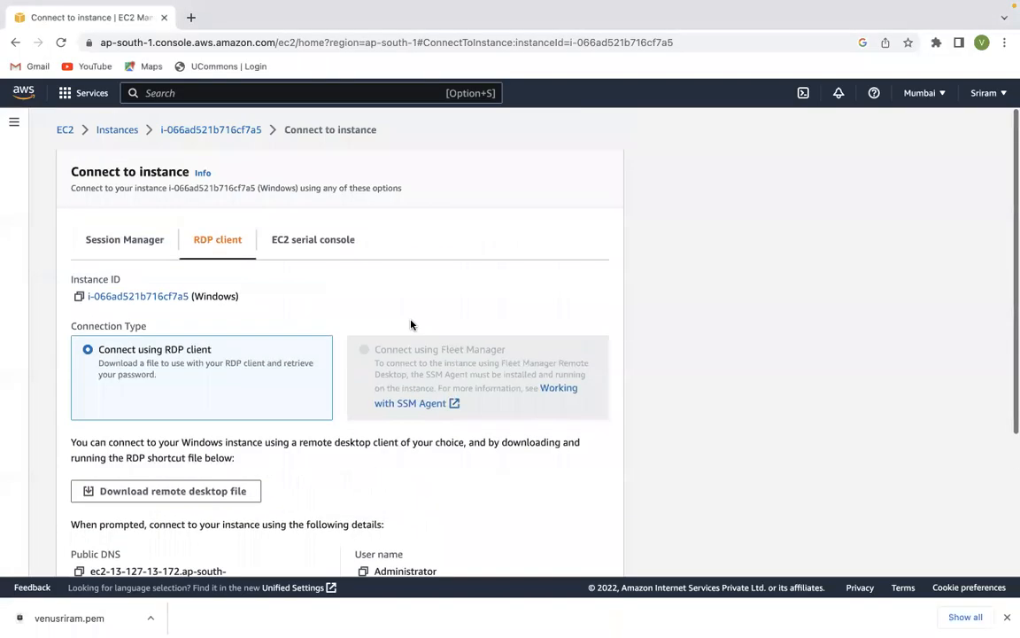
click(118, 130)
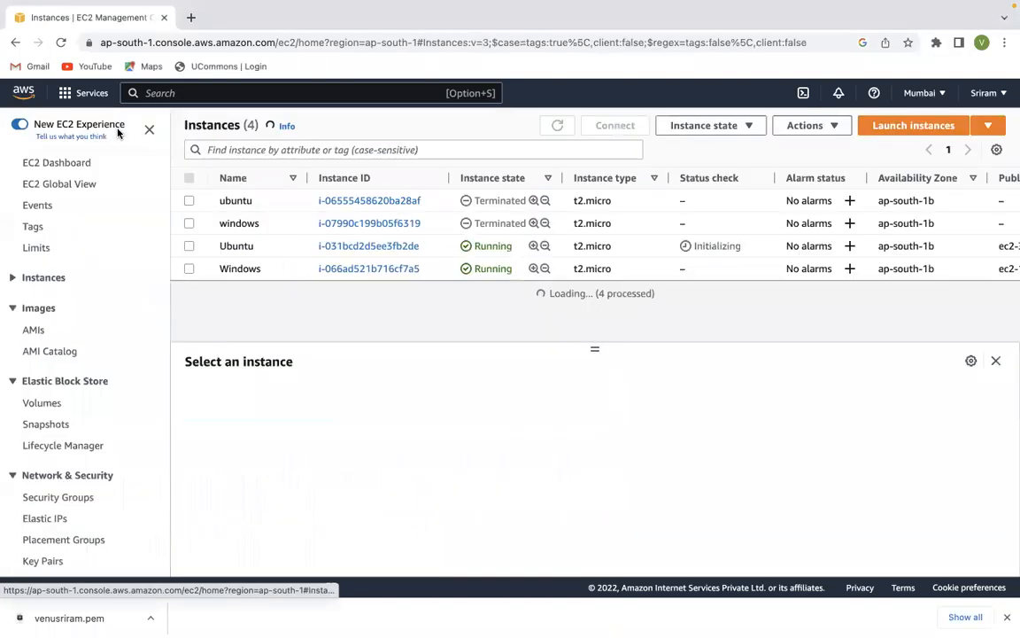
click(370, 269)
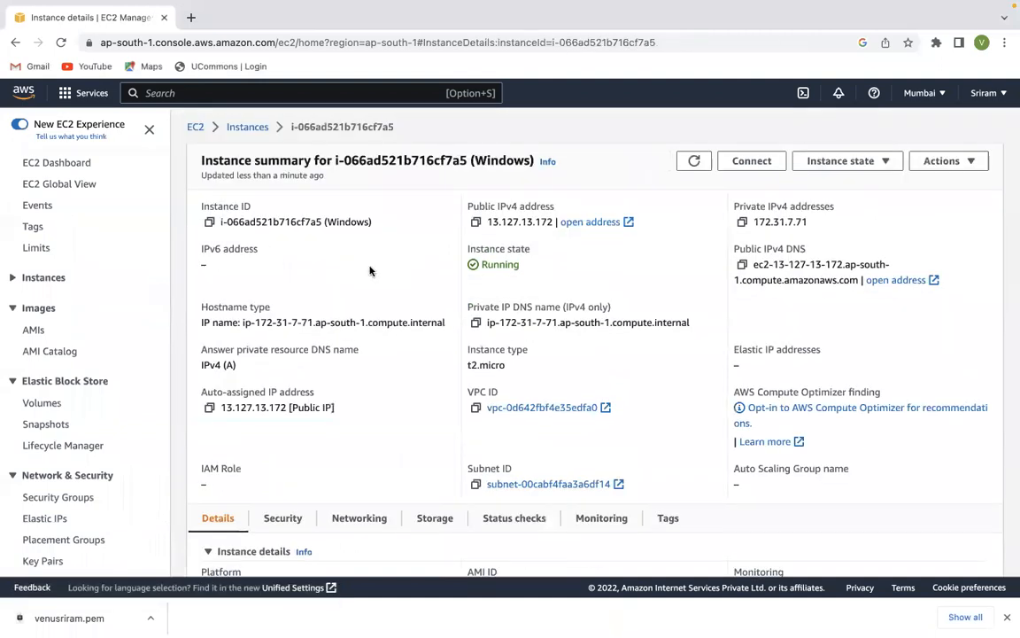
click(760, 162)
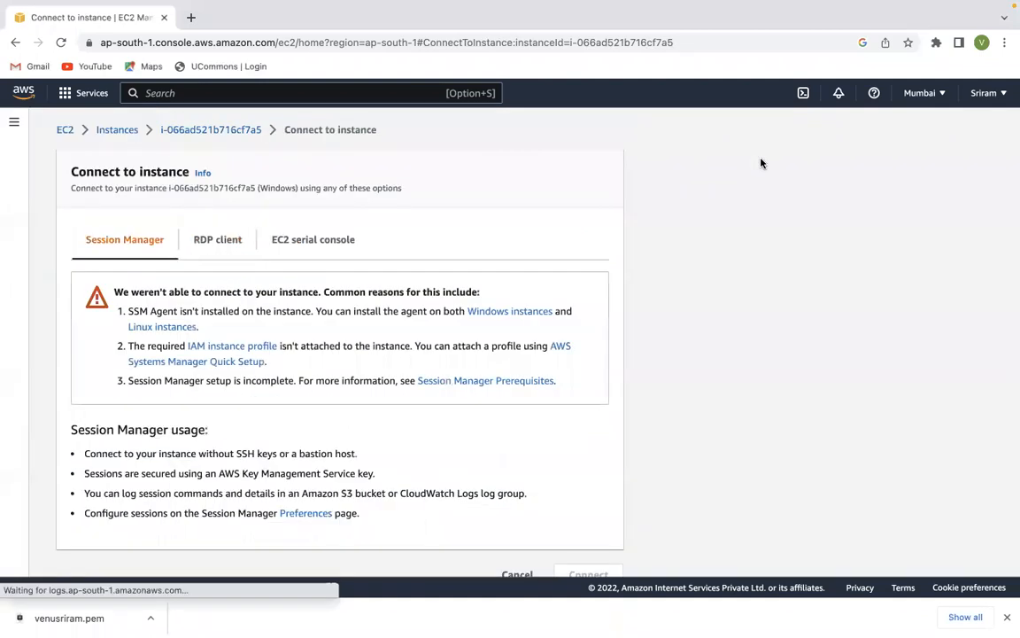
click(217, 240)
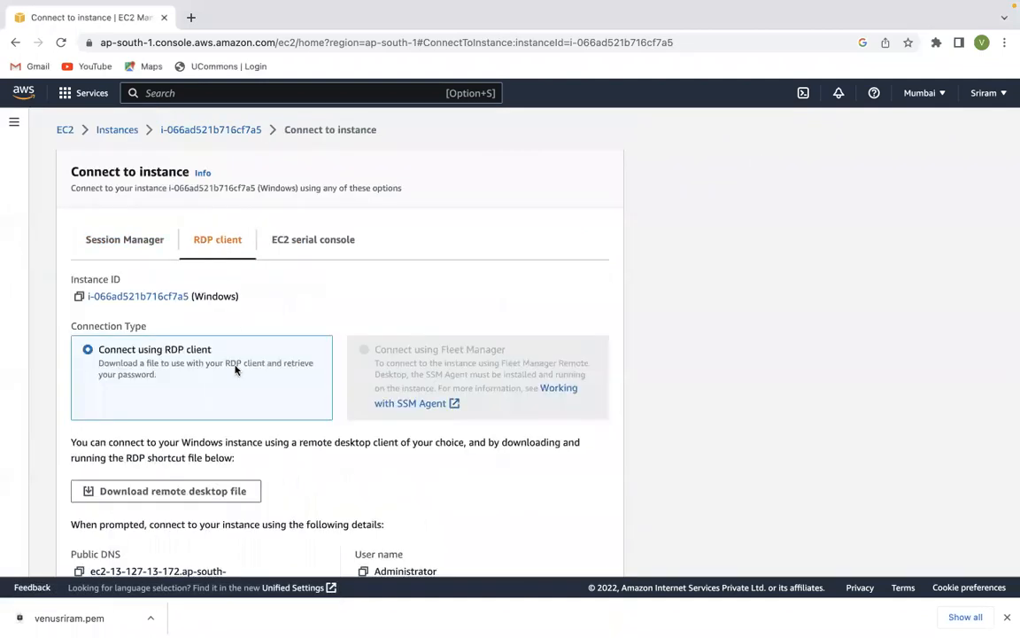
scroll(236, 370, down, 5)
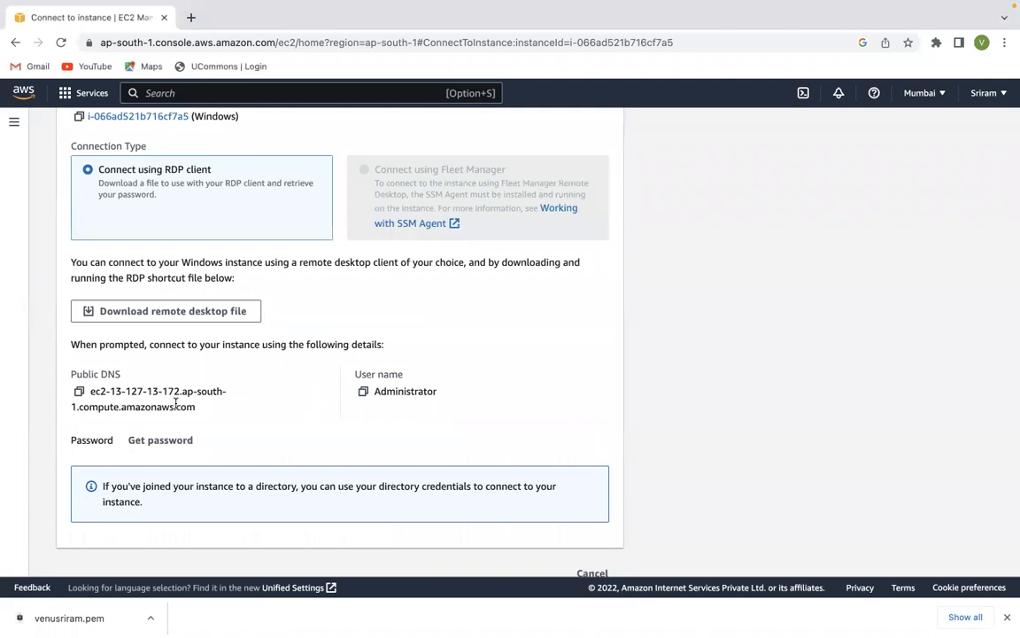
click(80, 392)
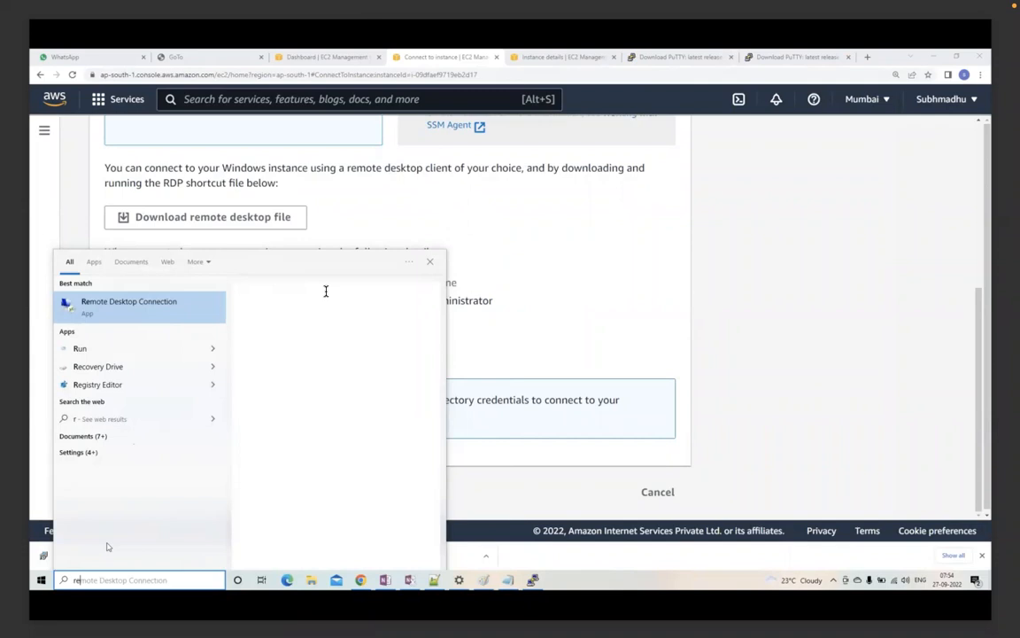
Switch to the Preview guide and read the Remote Desktop Connection pages through to the connected Windows desktop
key(Return)
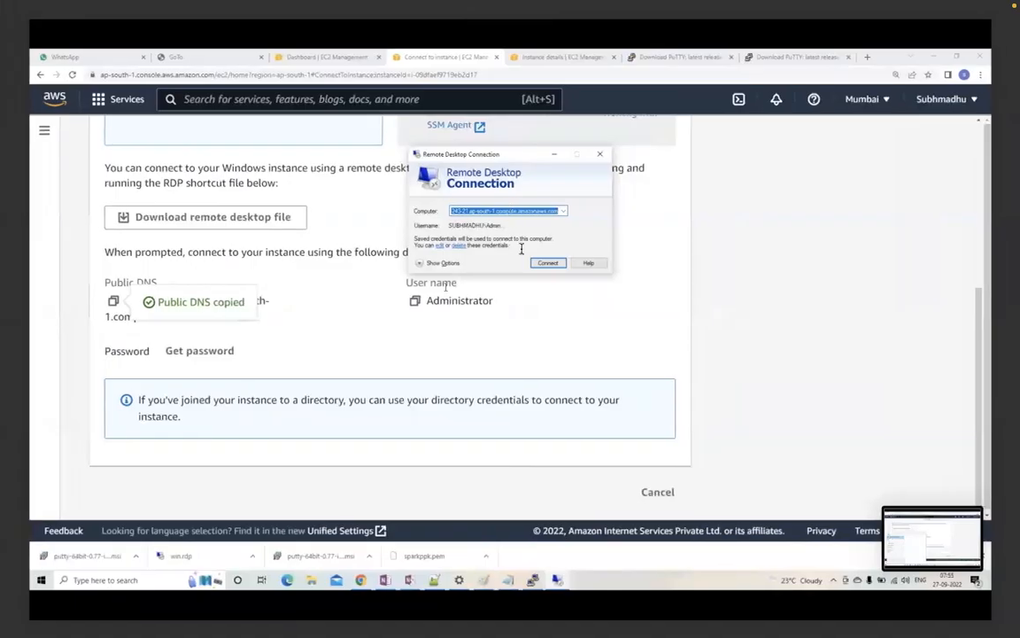
key(Right)
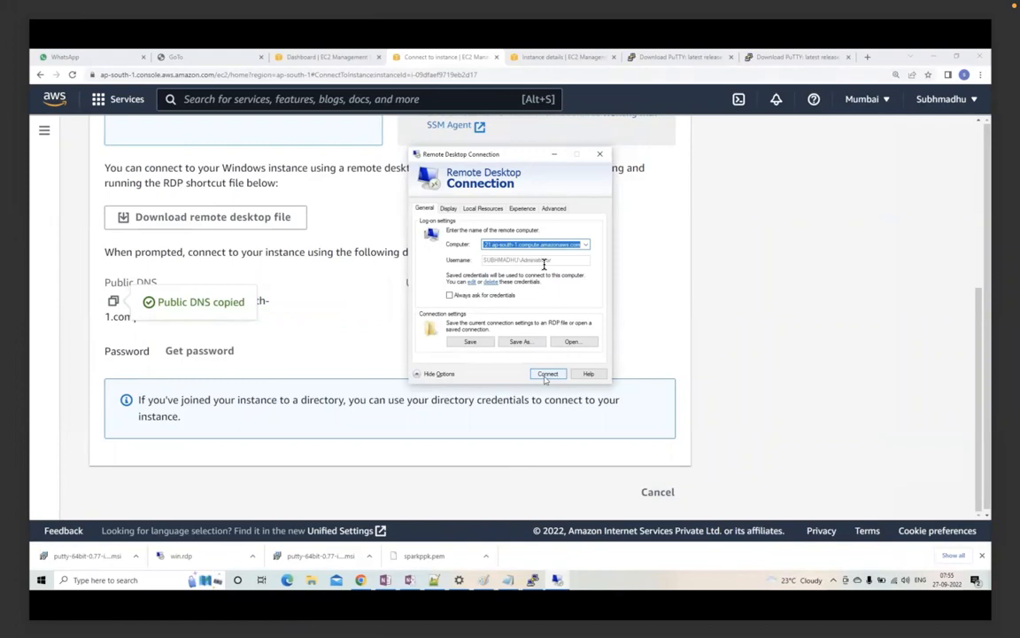
key(Right)
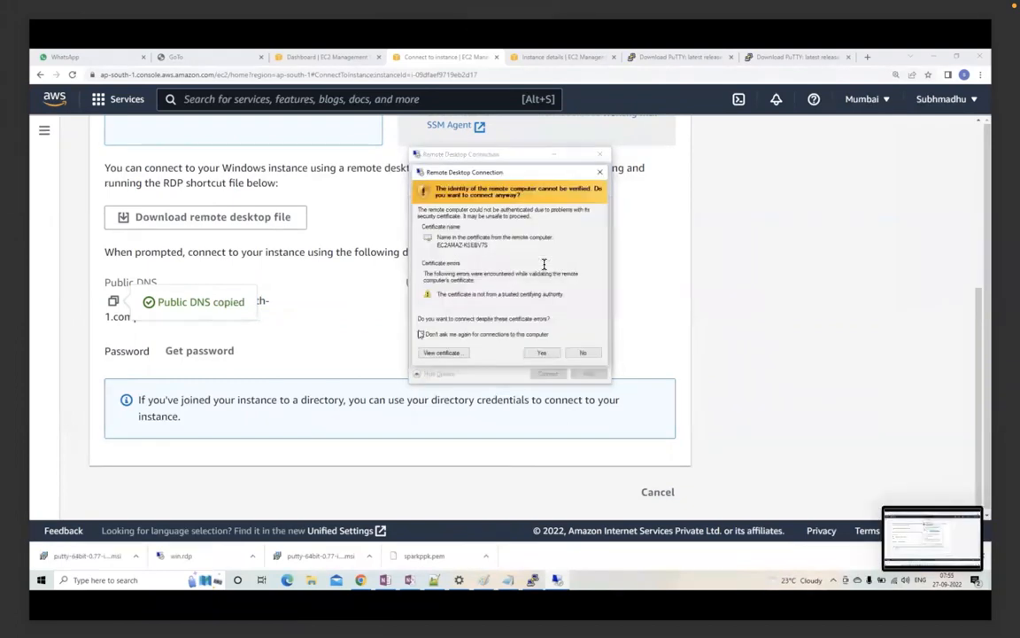
key(Right)
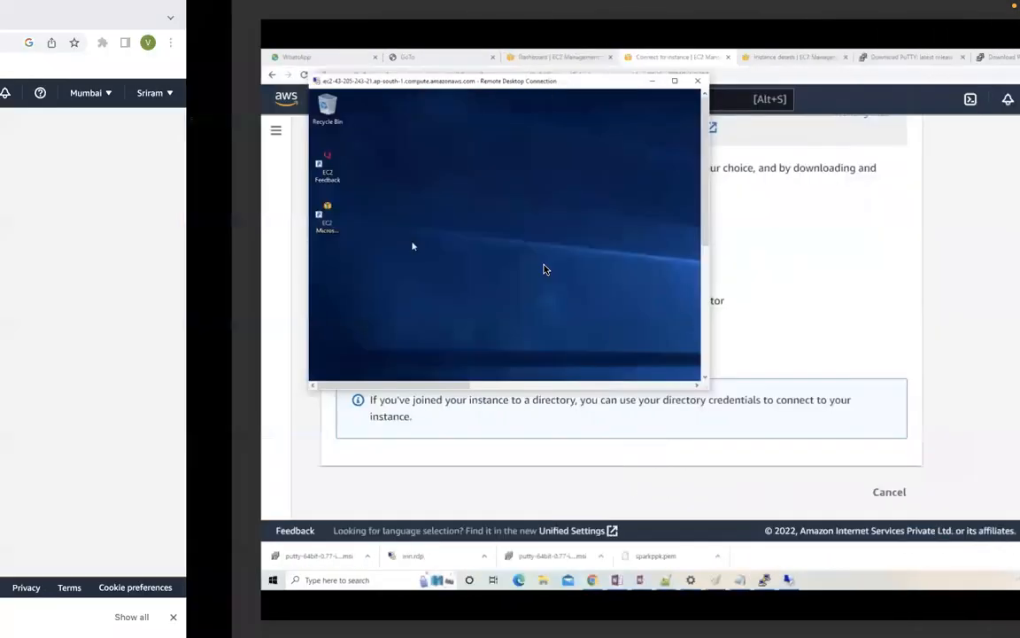
Return to Chrome, copy the Windows instance's public DNS, and open Microsoft Remote Desktop in full screen
scroll(461, 334, up, 1)
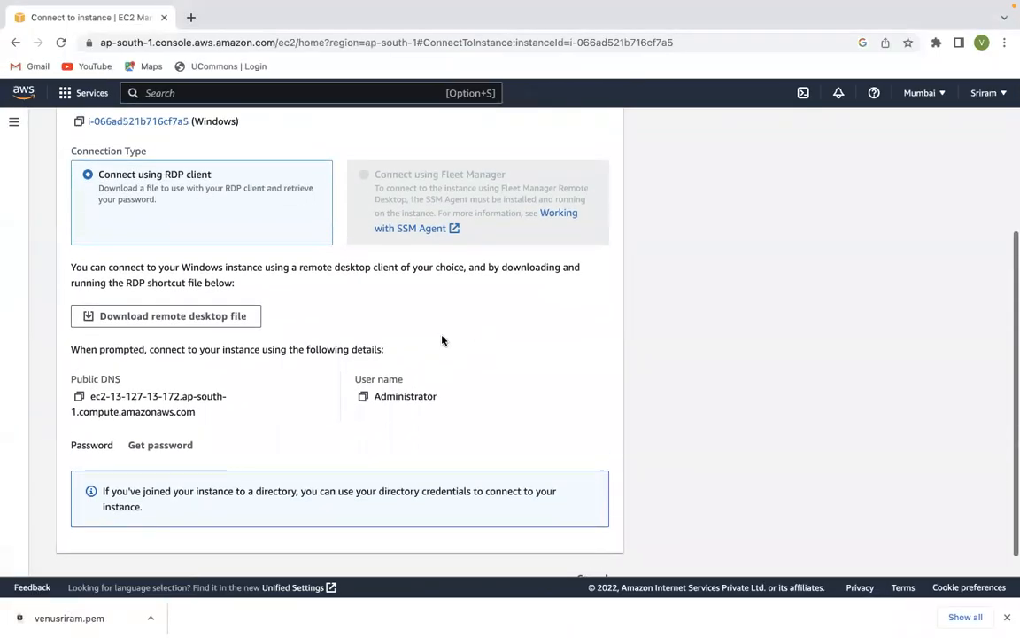
click(79, 397)
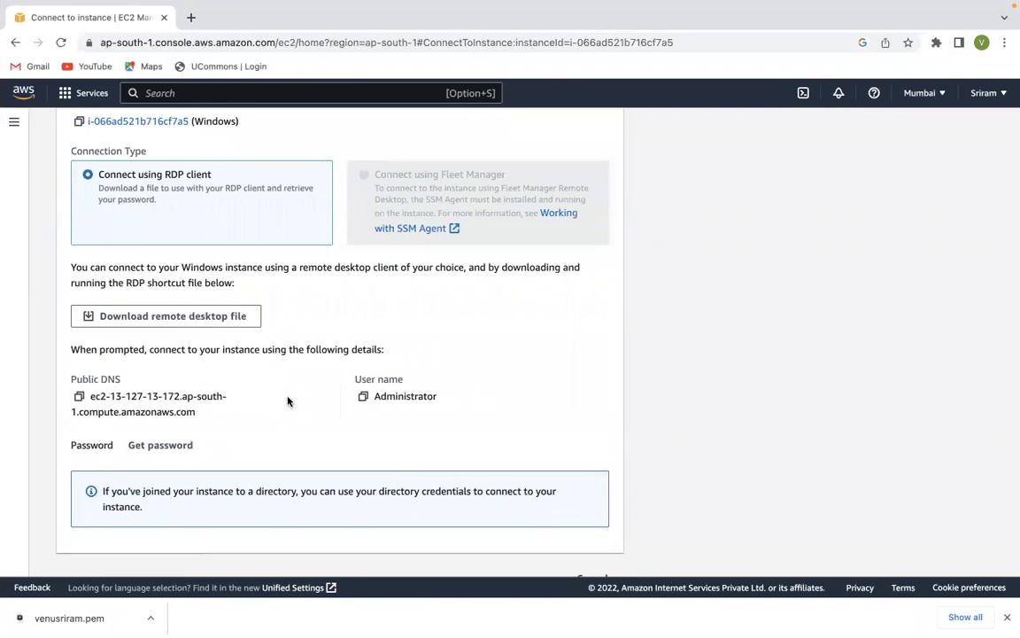
key(super+space)
text(remo)
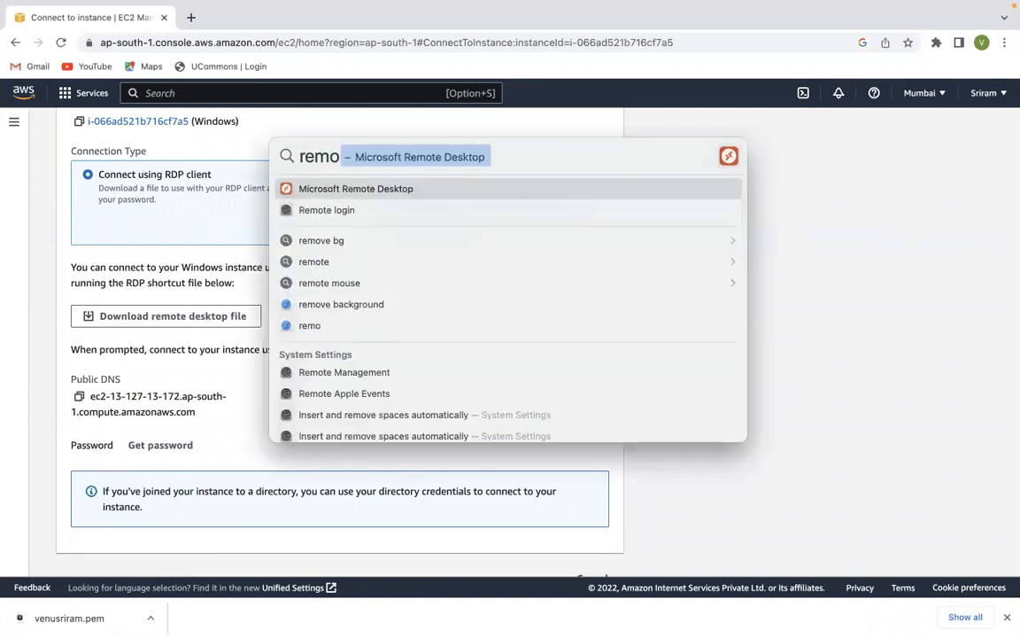
key(Return)
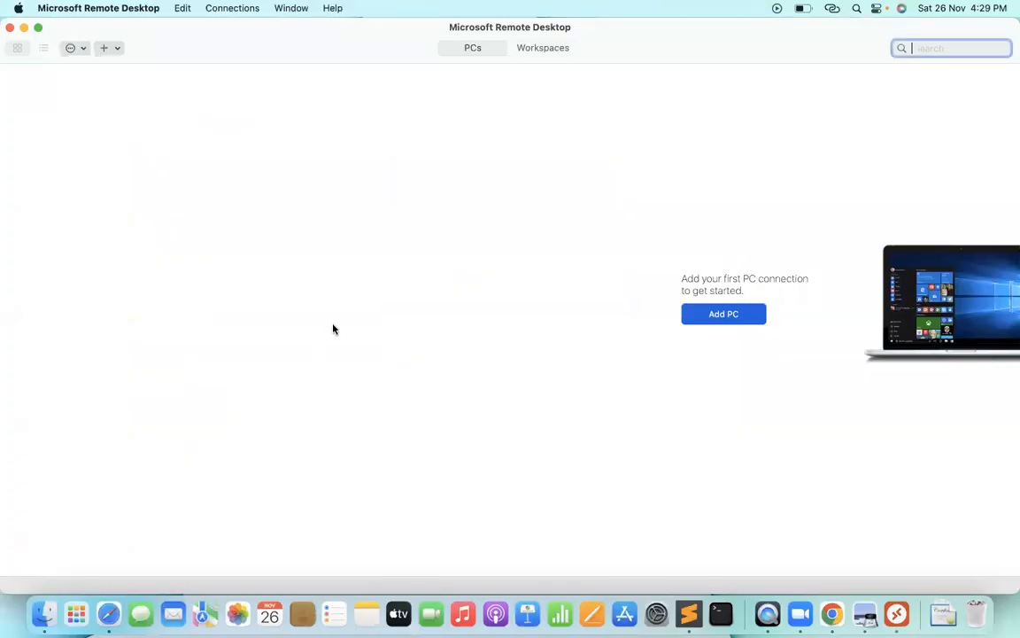
click(37, 30)
Add a PC using the copied public DNS as its PC name, checking it against the instance's connection page
click(719, 320)
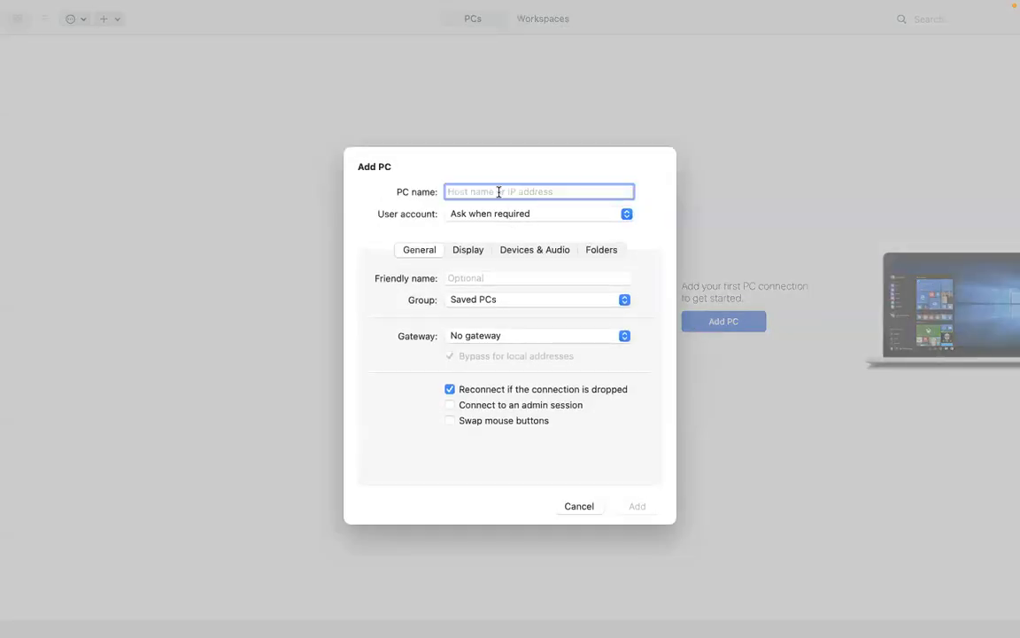
key(super+v)
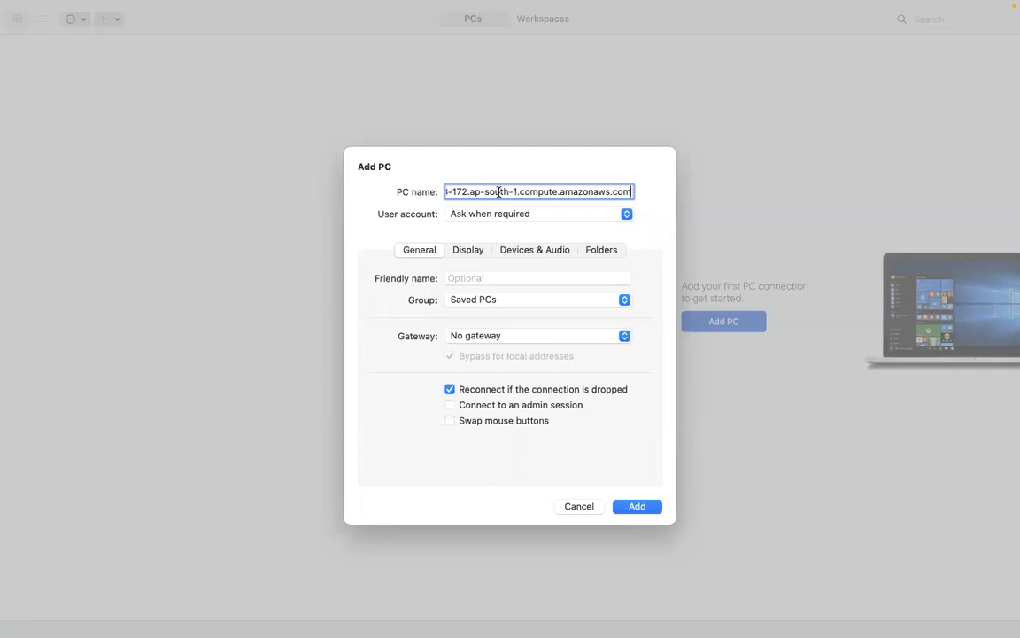
key(ctrl+Right)
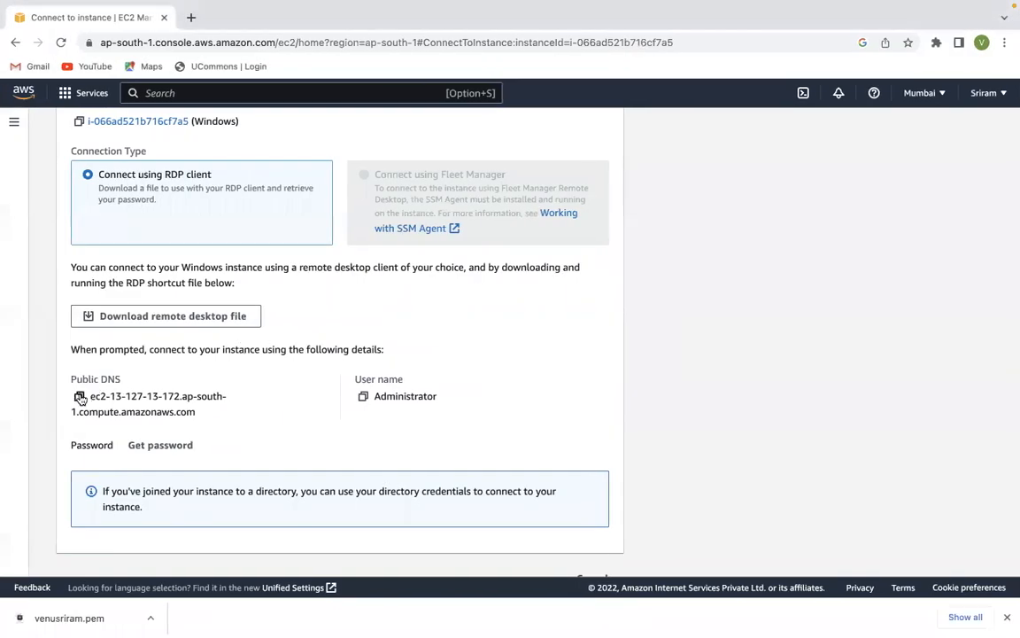
key(ctrl+Left)
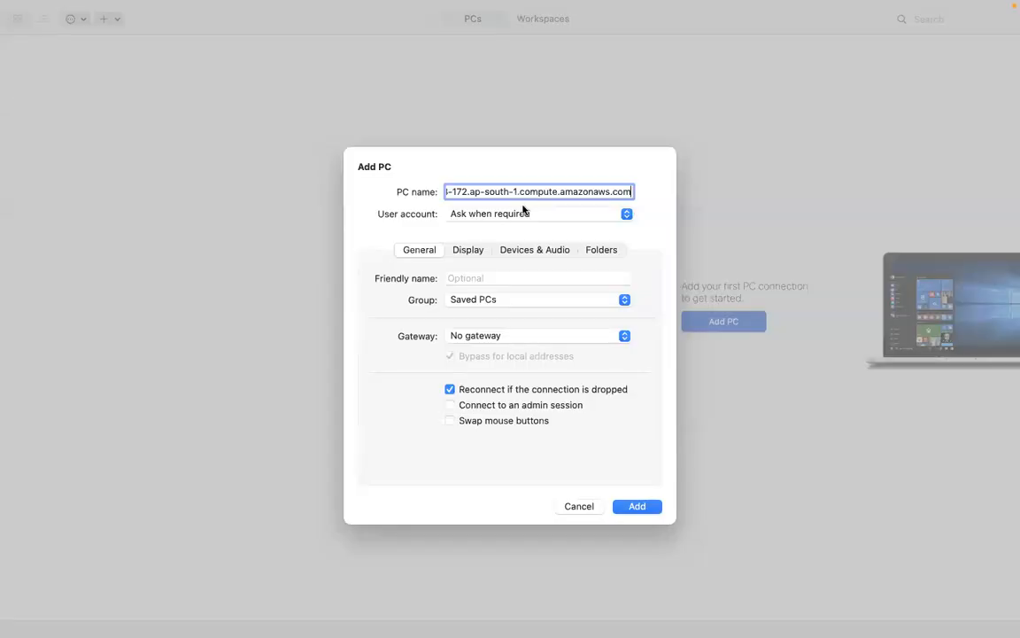
click(637, 510)
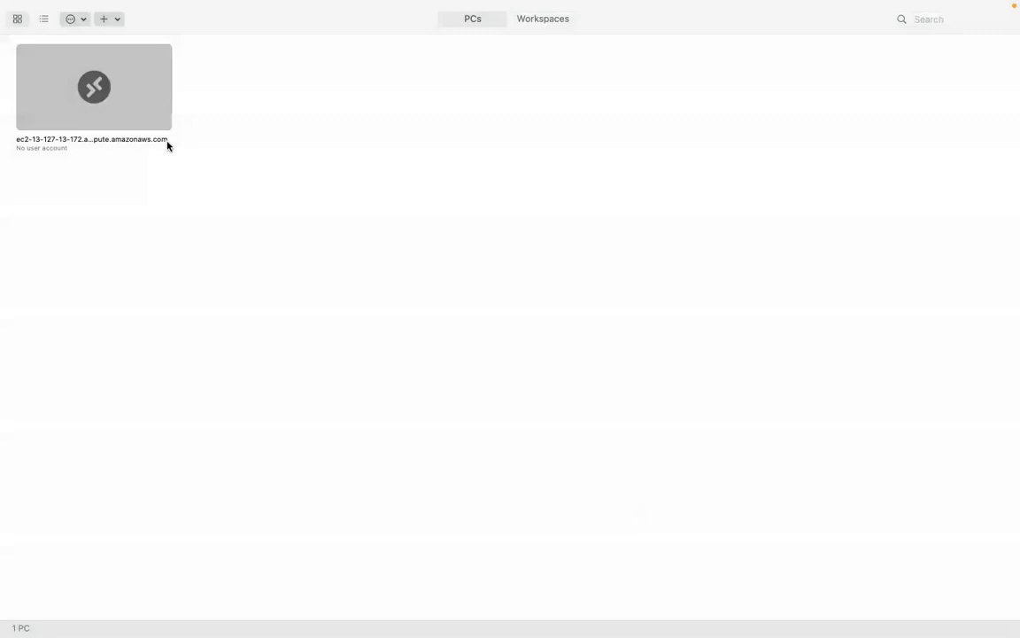
Start a remote connection to the newly added EC2 PC
click(161, 120)
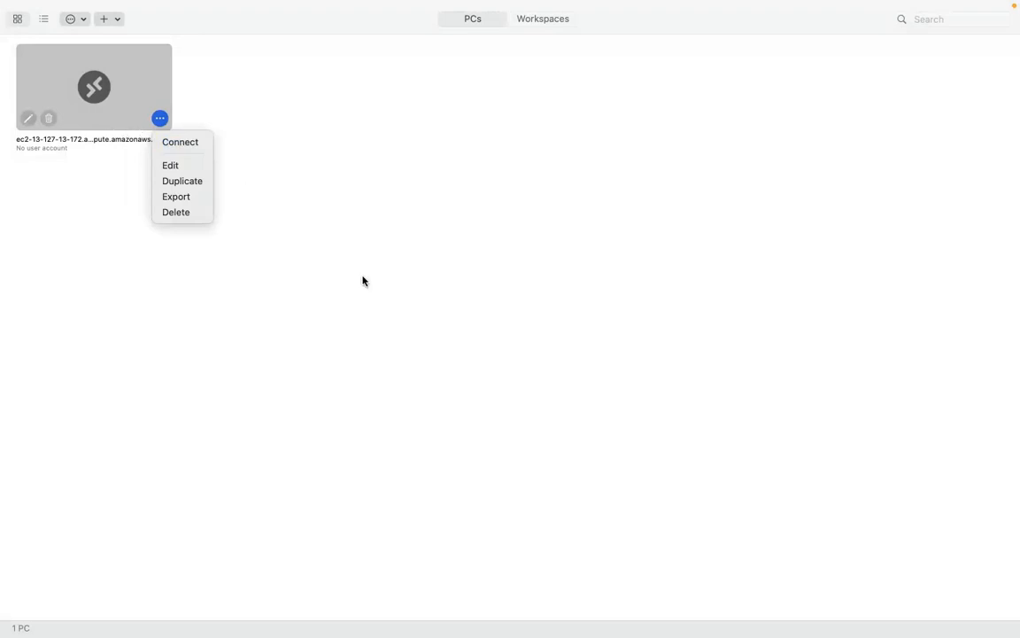
key(ctrl+Right)
scroll(416, 340, up, 1)
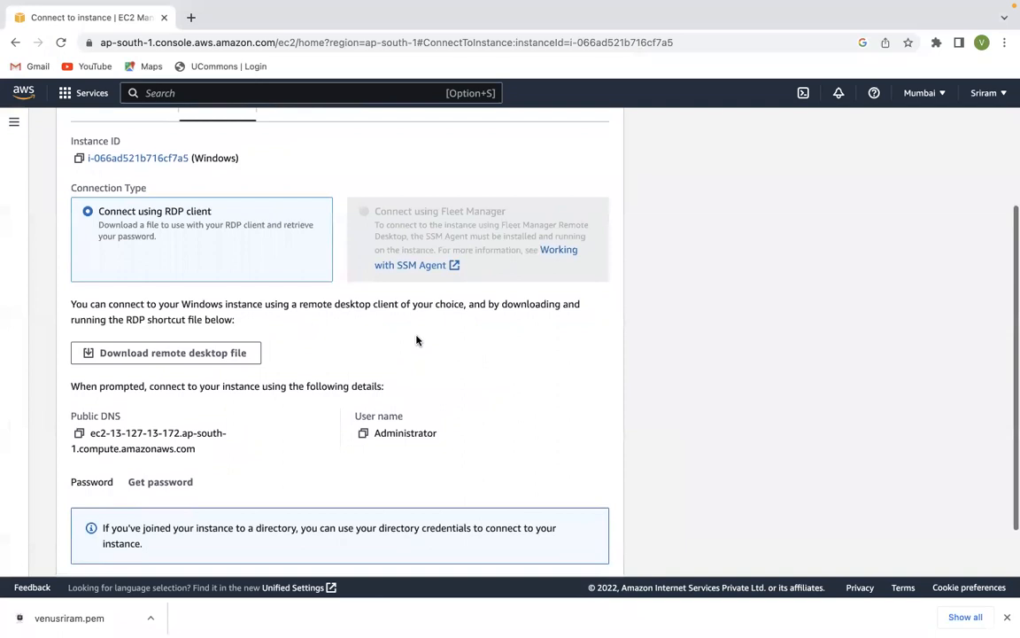
key(ctrl+Left)
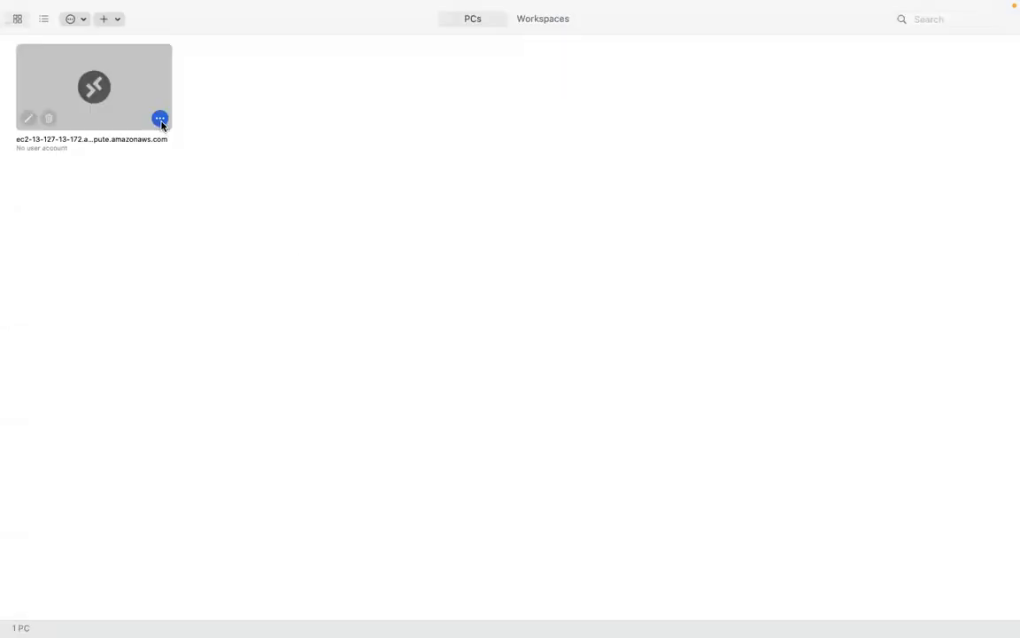
click(160, 120)
click(186, 146)
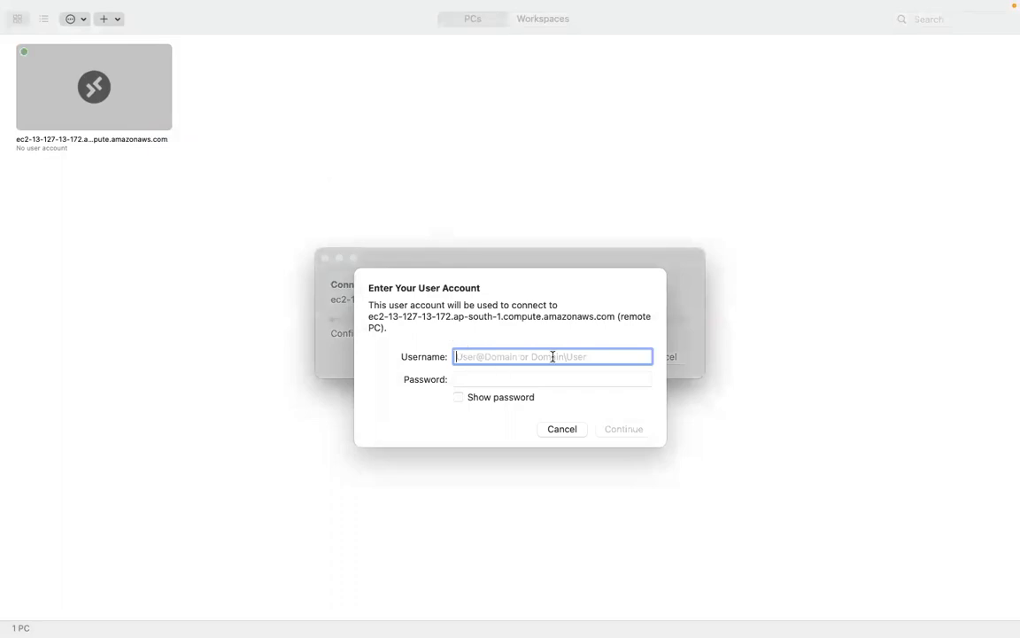
Copy the user name Administrator from the instance's RDP details and enter it as the remote connection's username
key(ctrl+Right)
click(366, 432)
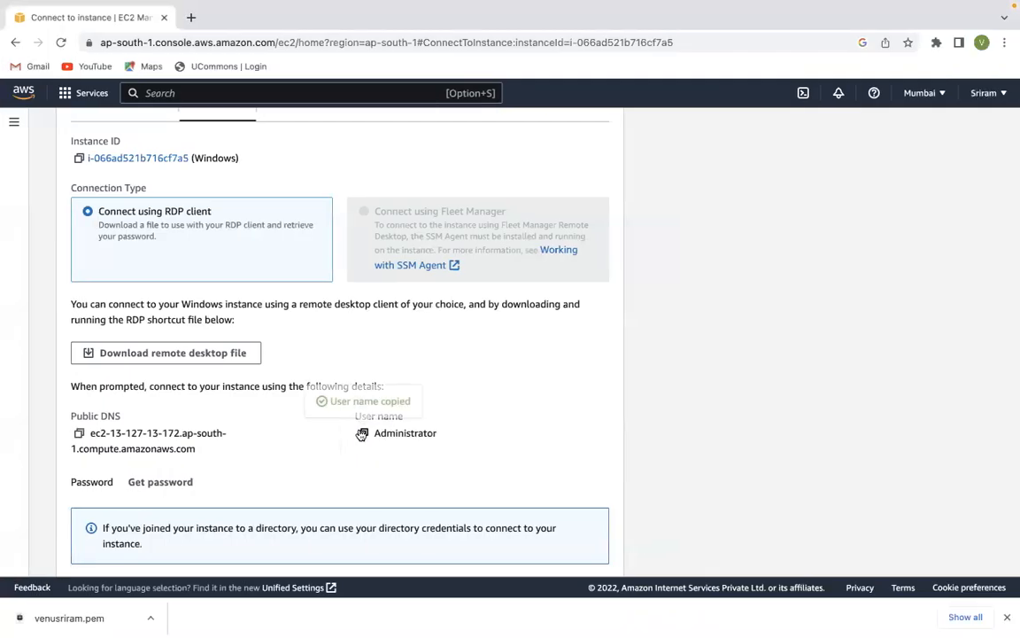
key(ctrl+Left)
key(super+v)
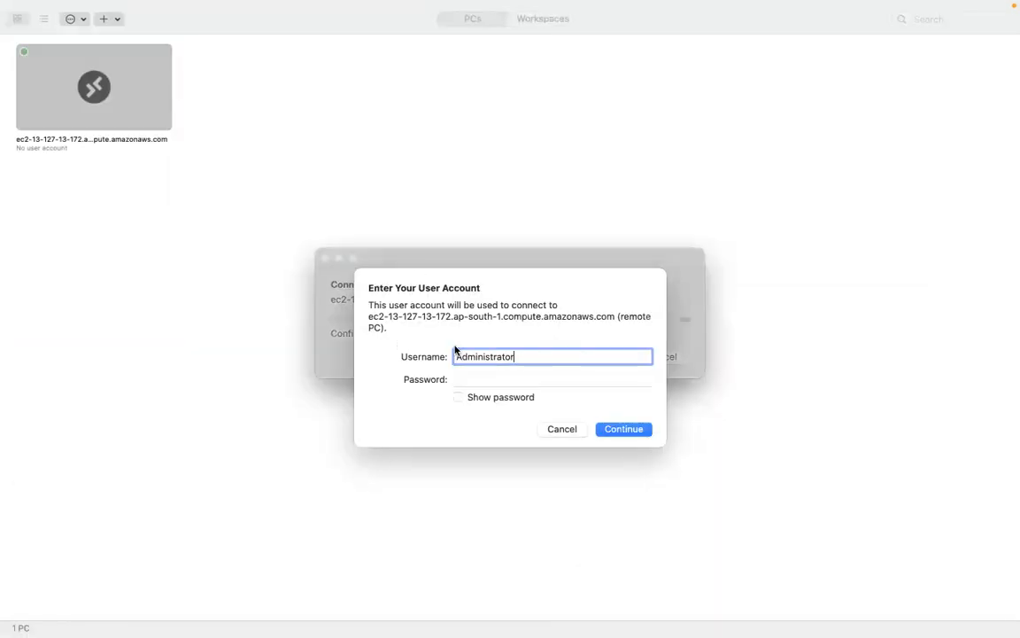
Switch back to Chrome and open the Get Windows password page for the Windows instance
click(521, 380)
key(ctrl+Right)
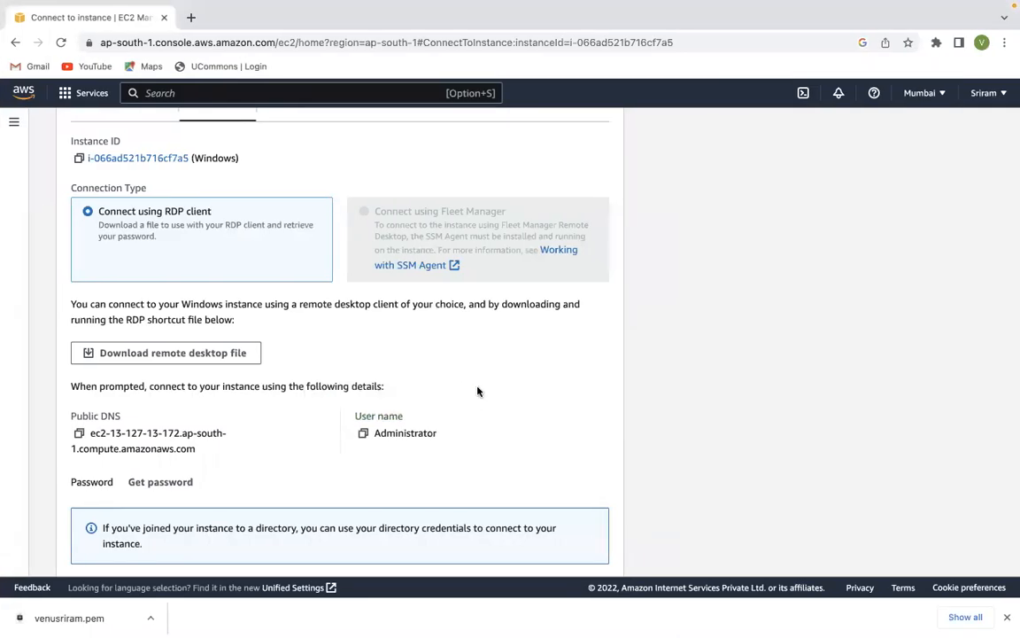
scroll(477, 390, down, 1)
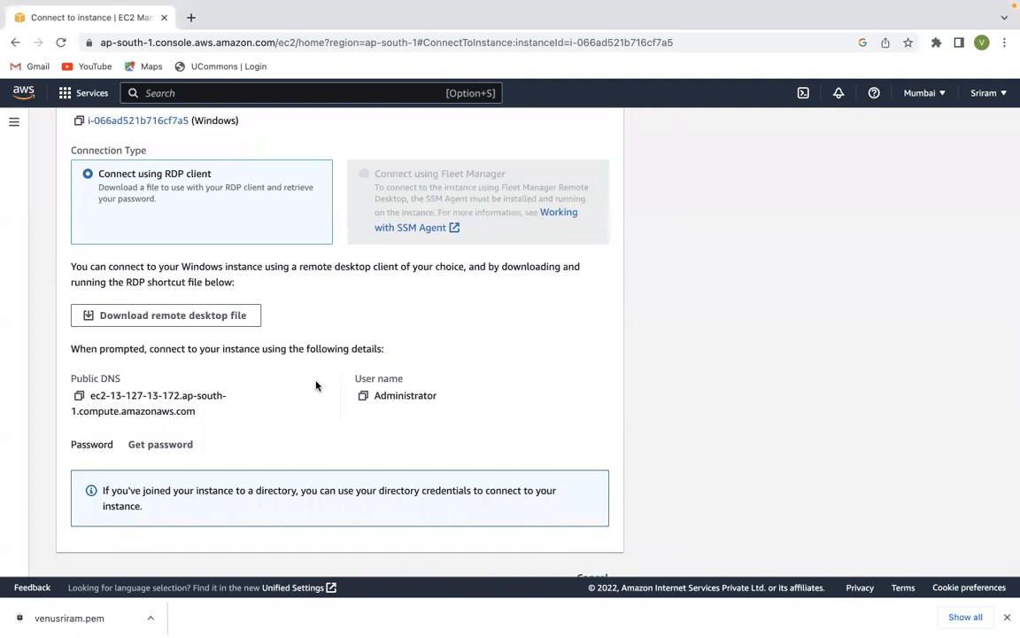
scroll(316, 385, down, 1)
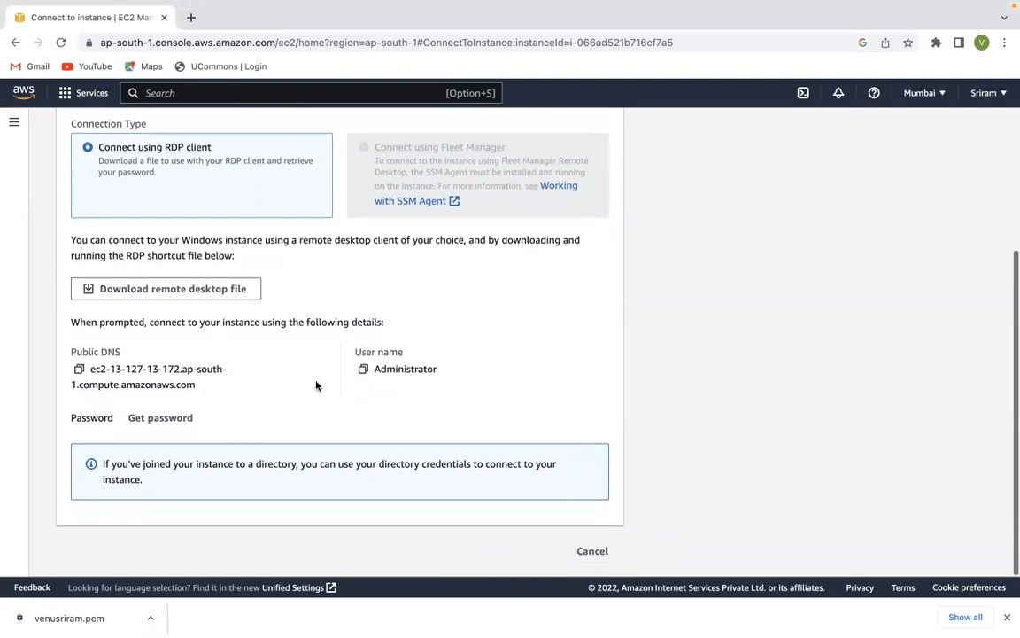
click(167, 426)
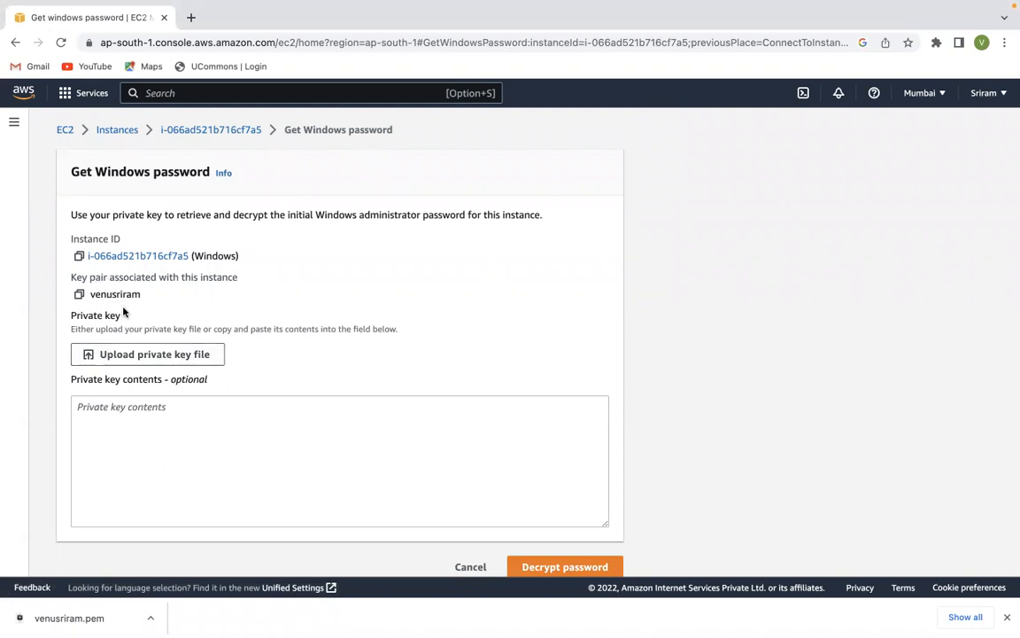
Upload the private key file venusriram.pem from Downloads and decrypt the instance's Windows administrator password
click(151, 355)
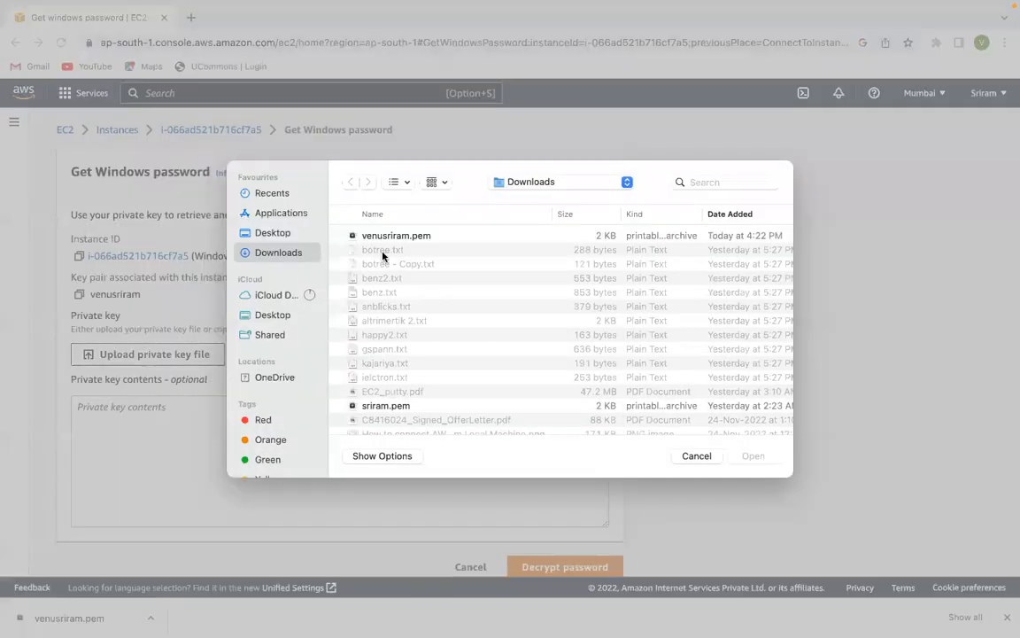
click(413, 236)
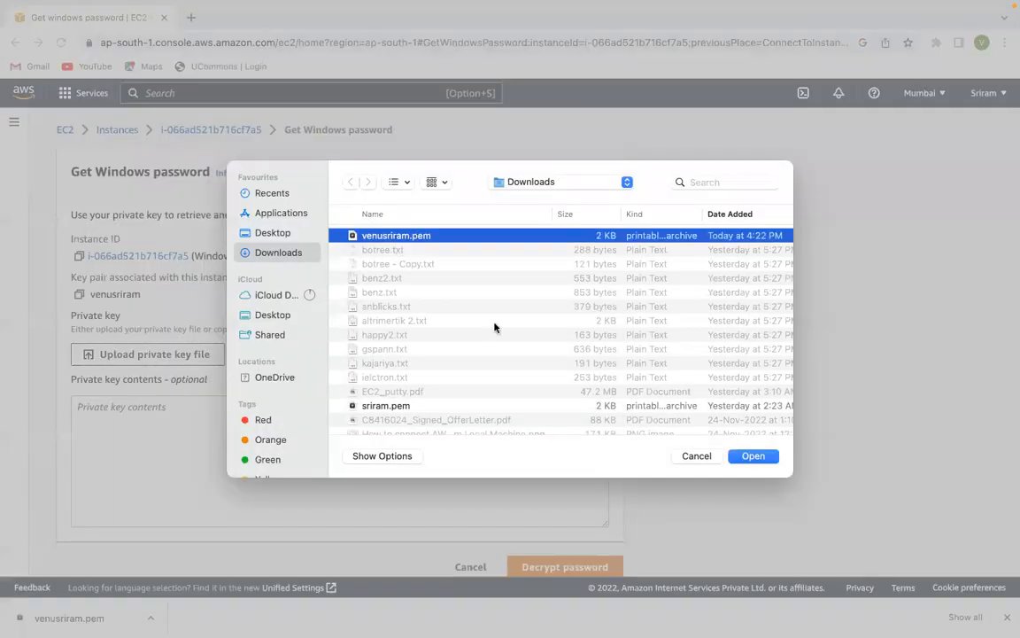
click(756, 456)
scroll(470, 429, down, 8)
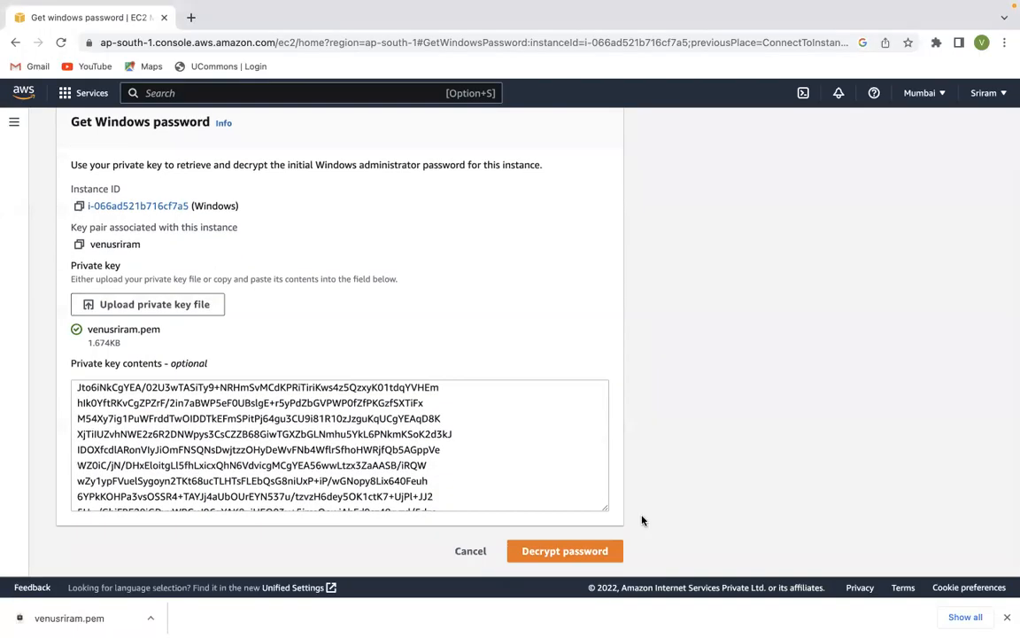
click(565, 551)
Copy the decrypted password into the remote connection's password field and continue connecting despite the unverified certificate
scroll(496, 484, down, 4)
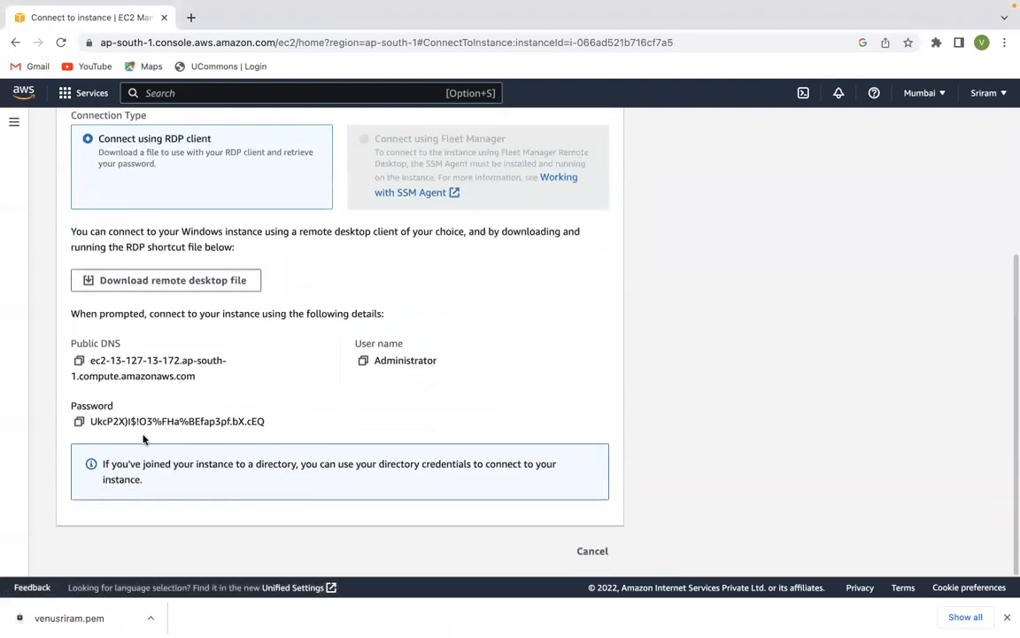
click(80, 422)
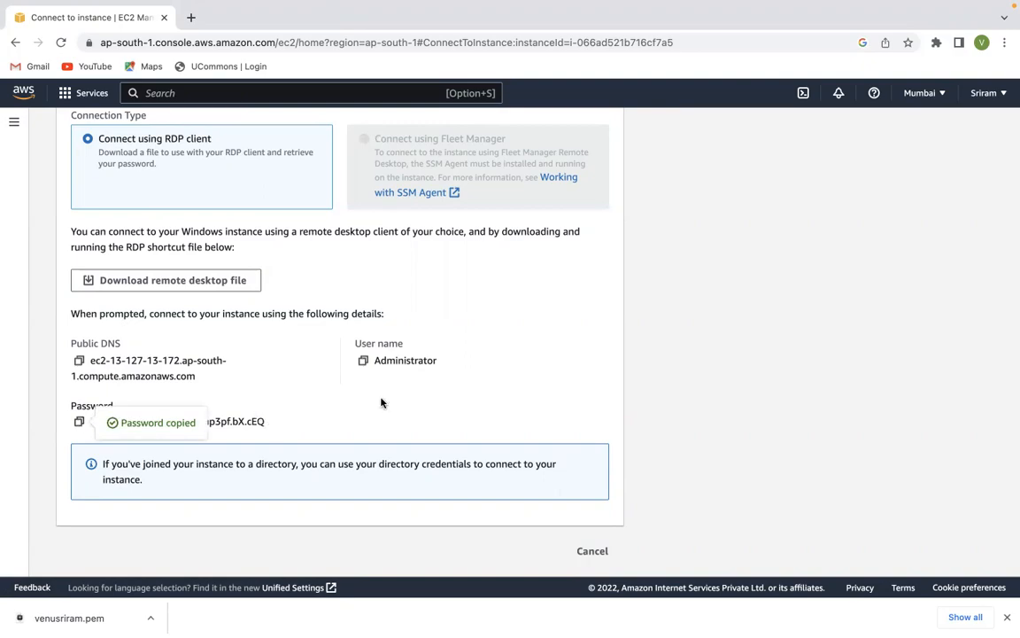
key(ctrl+Left)
key(super+v)
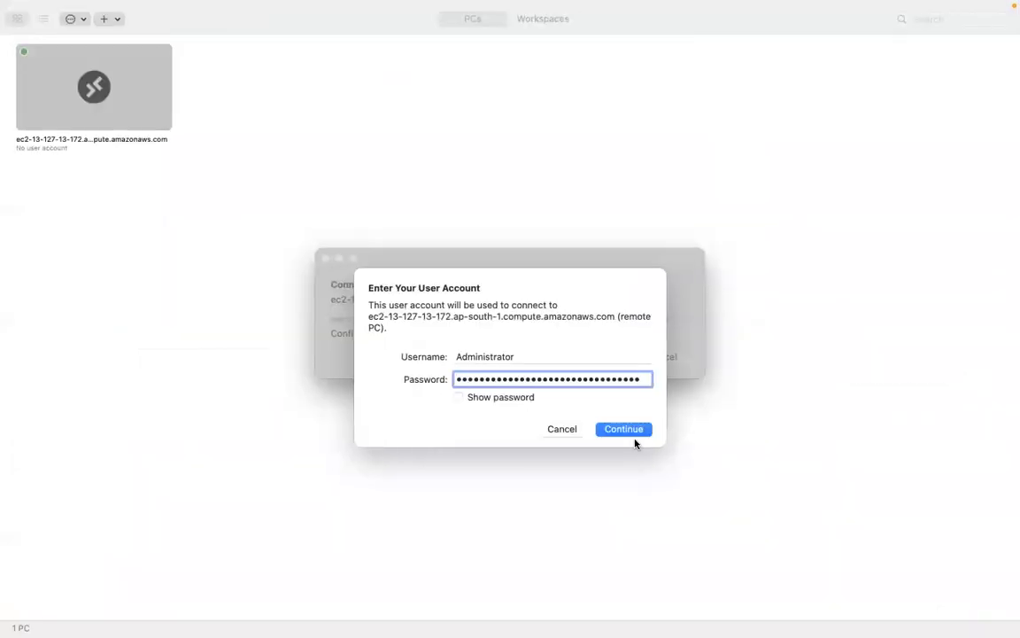
click(624, 429)
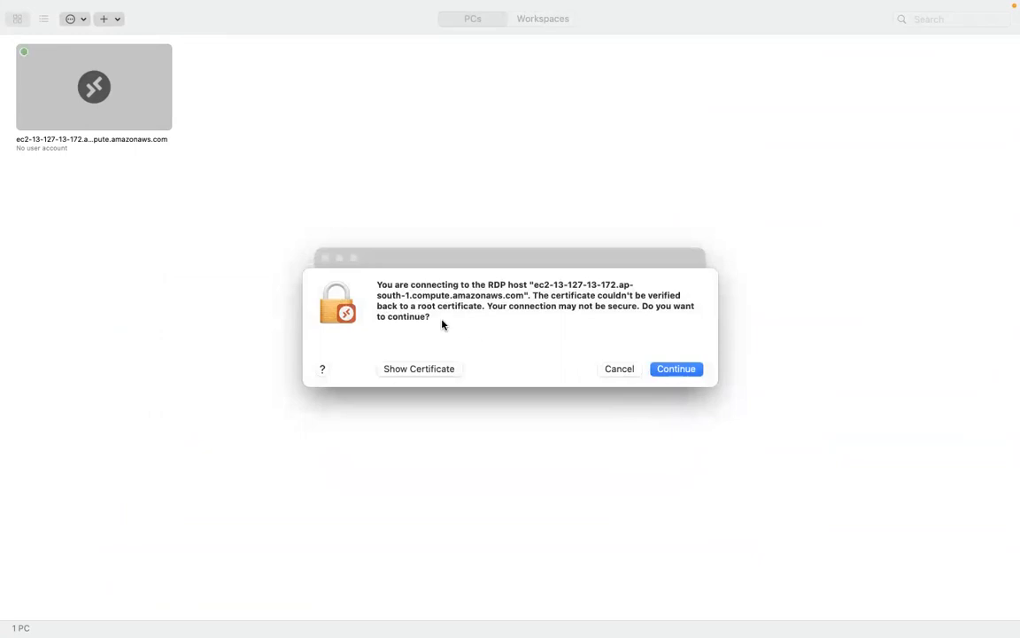
click(676, 368)
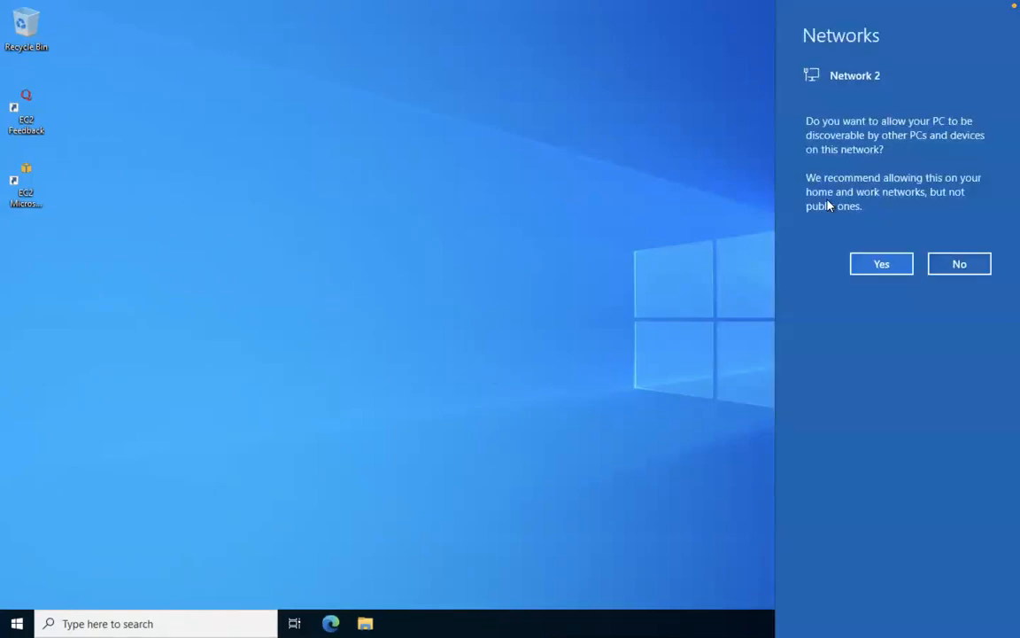
Dismiss the network discovery prompt on the remote Windows desktop and look at its search pane and Start menu
click(518, 324)
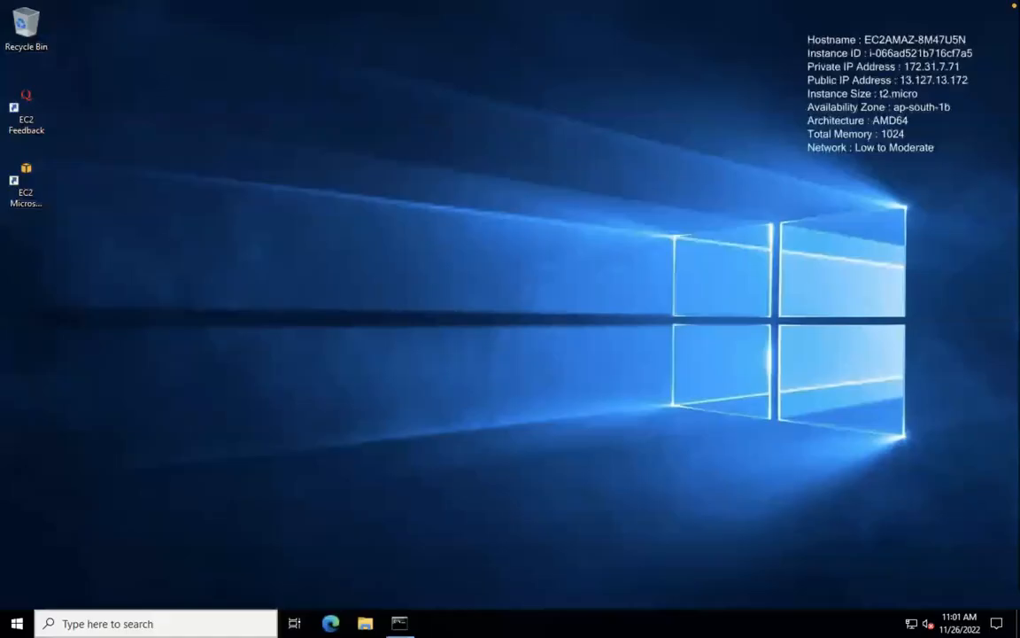
click(62, 624)
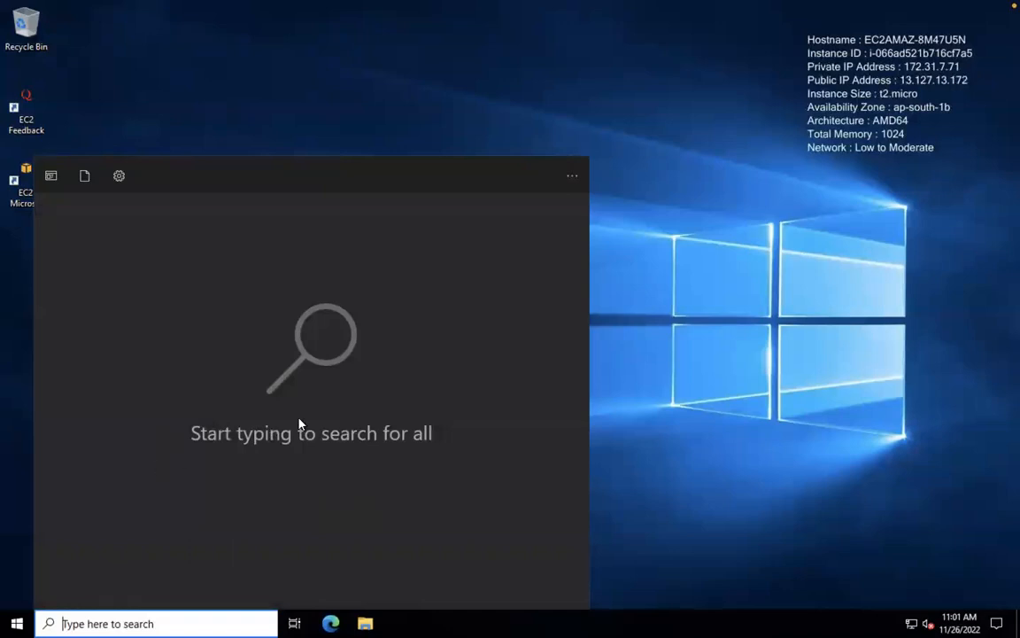
click(420, 93)
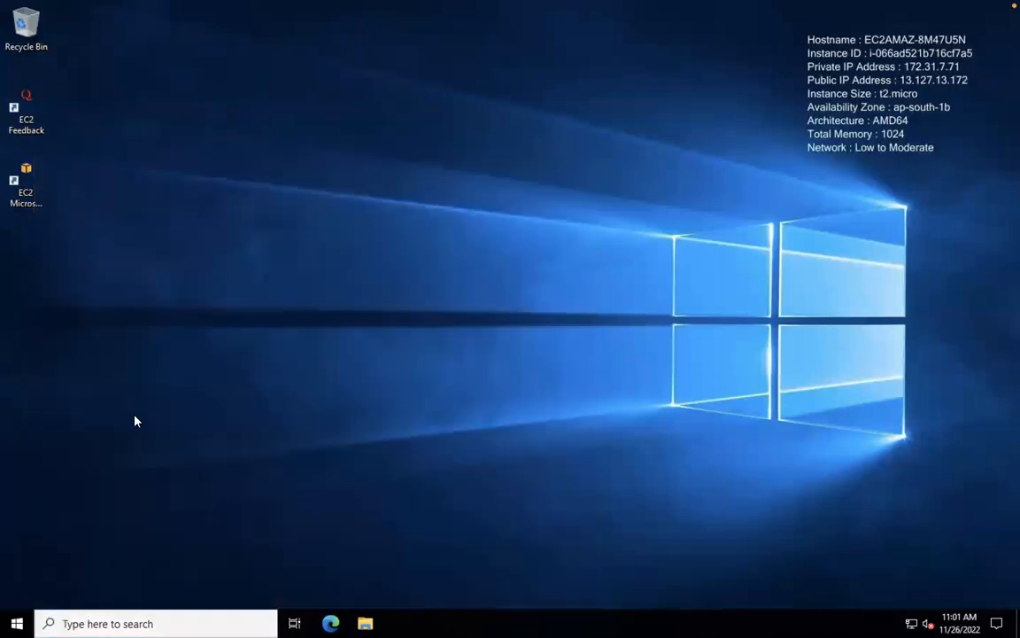
click(17, 624)
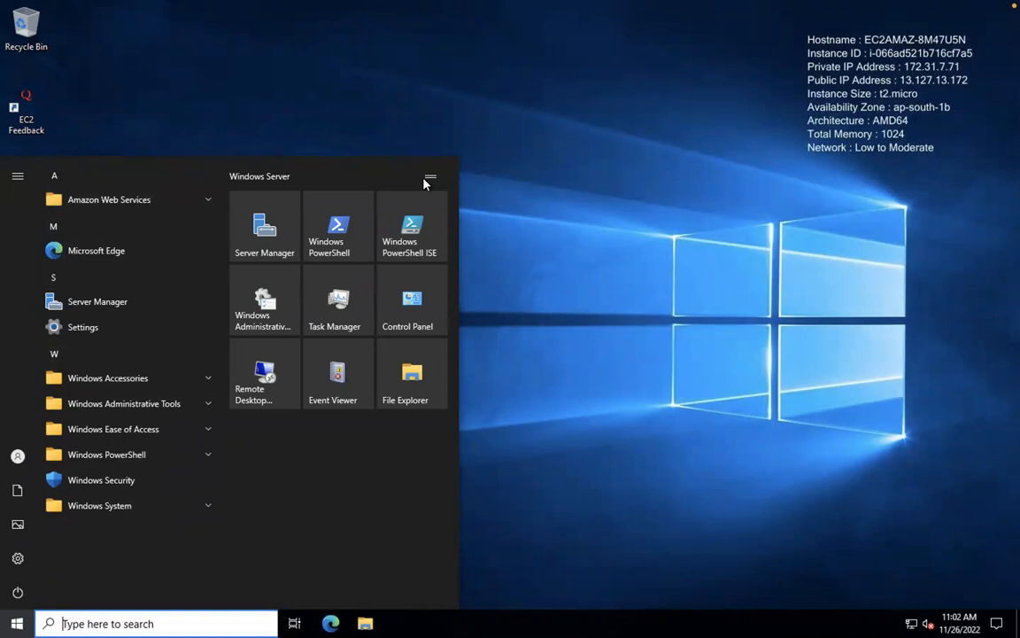
click(548, 150)
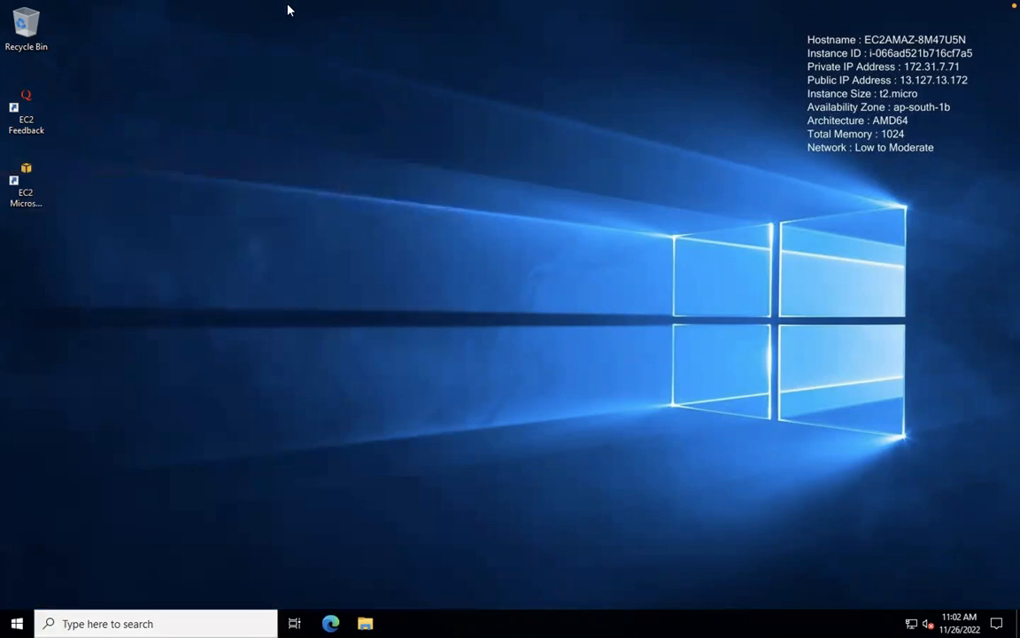
mouse_move(250, 3)
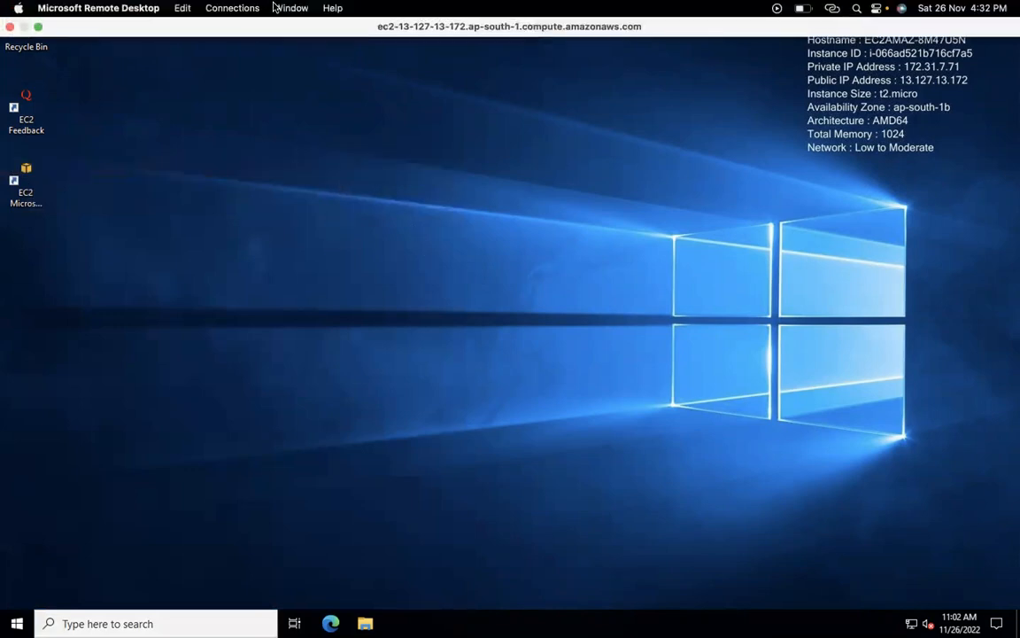
click(10, 30)
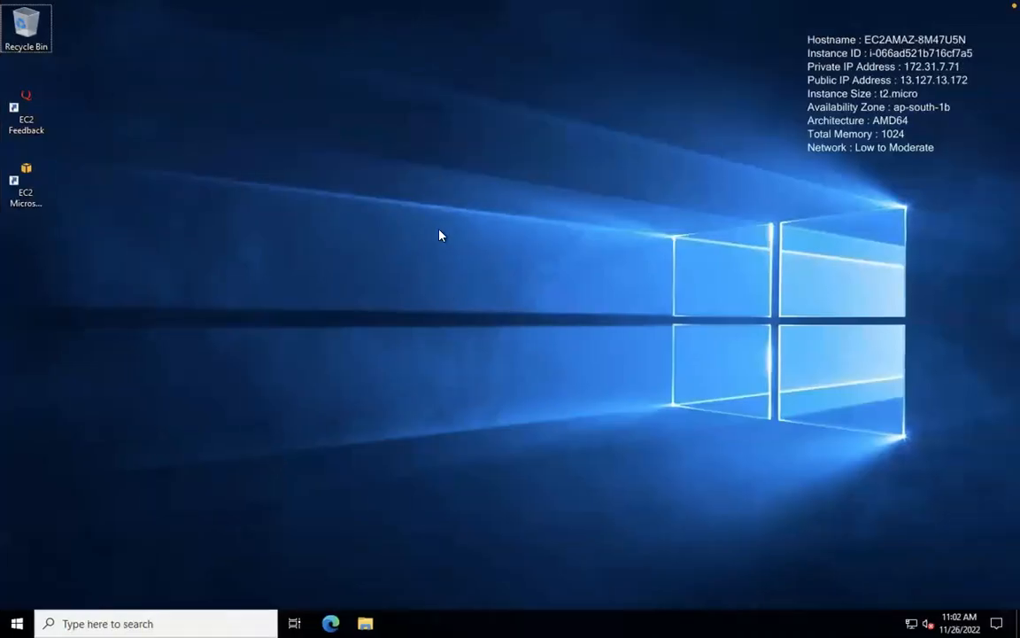
Switch to Chrome and return from the Connect to instance page to the EC2 Instances list
key(ctrl+Right)
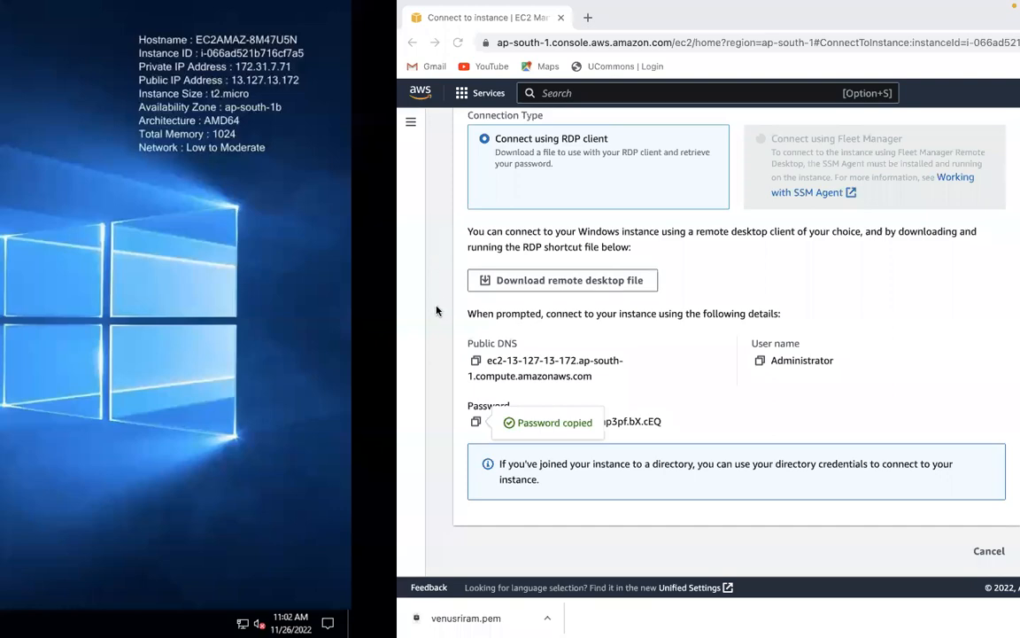
scroll(436, 310, up, 1)
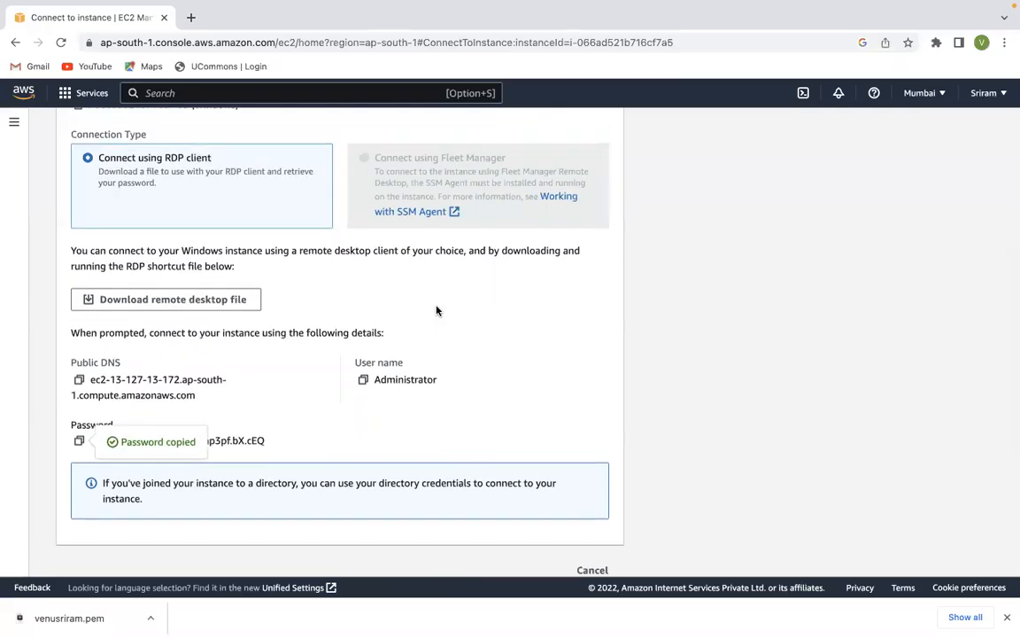
scroll(436, 310, up, 5)
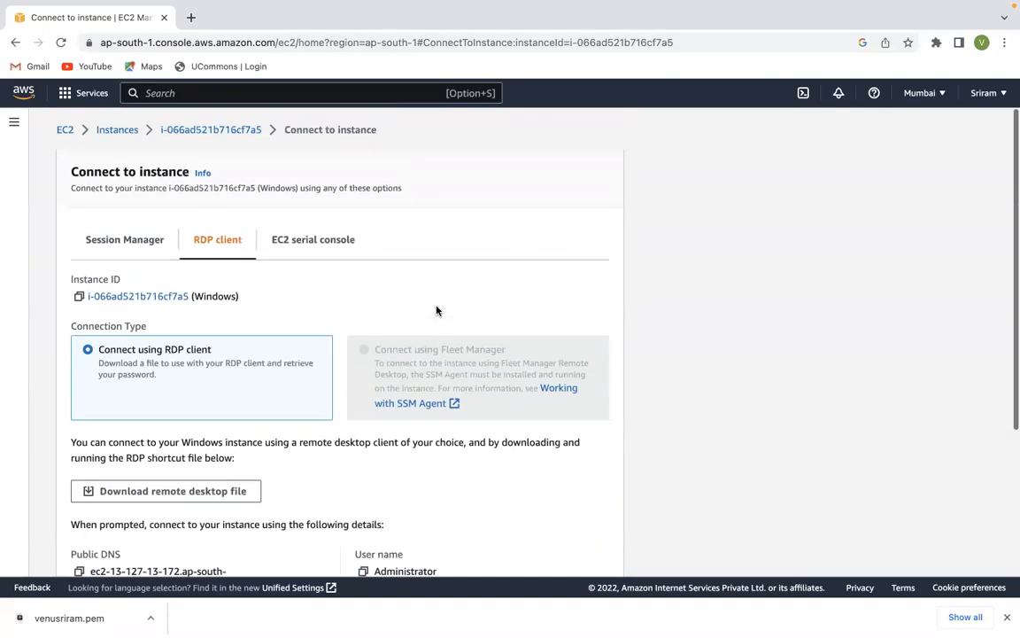
click(117, 131)
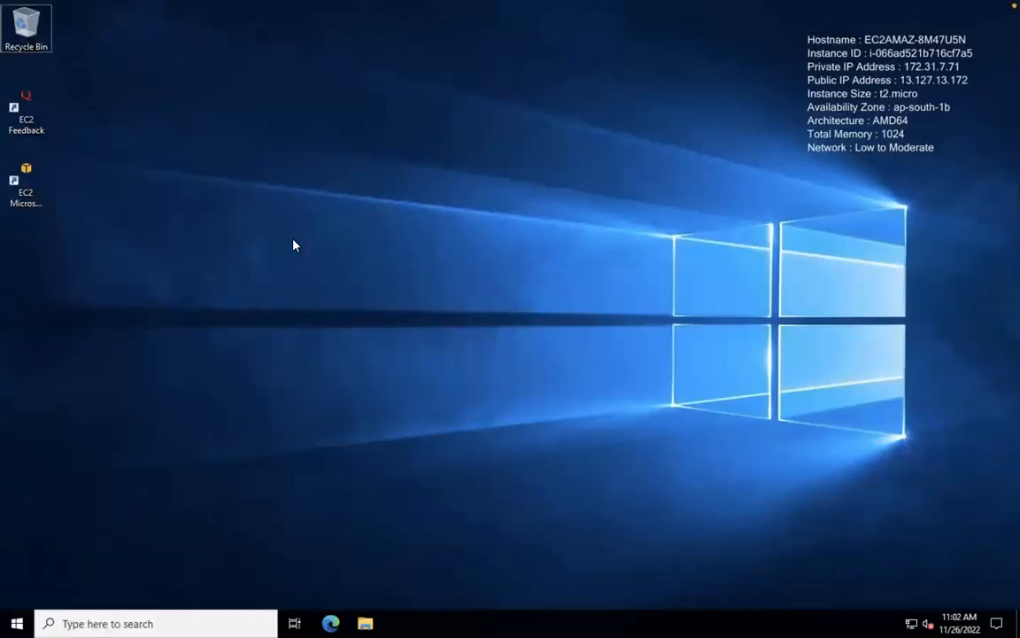
Close the remote Windows session and delete the saved EC2 PC from Microsoft Remote Desktop
mouse_move(136, 45)
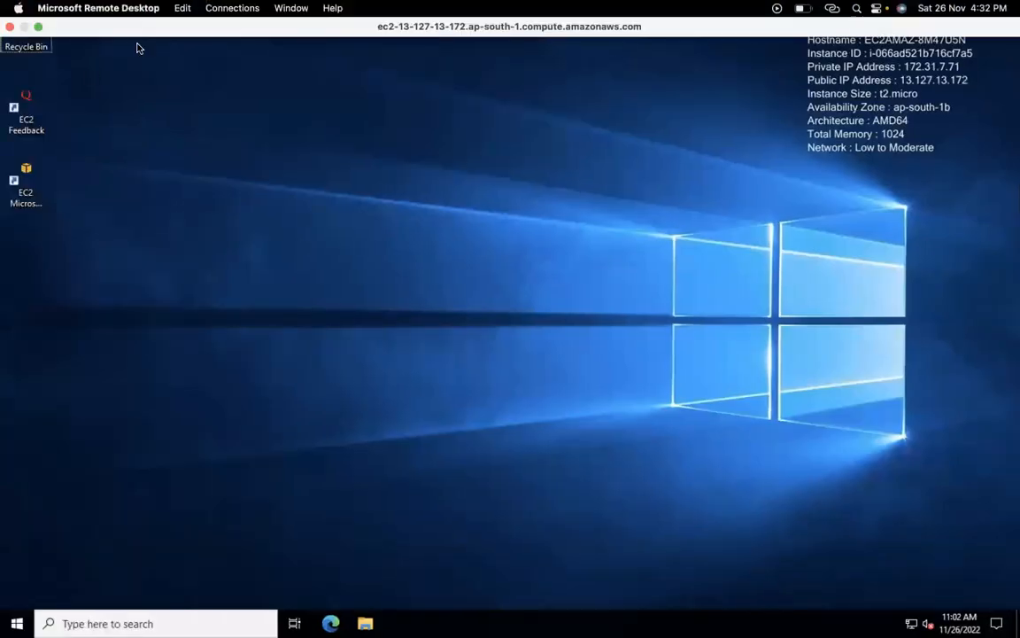
click(11, 27)
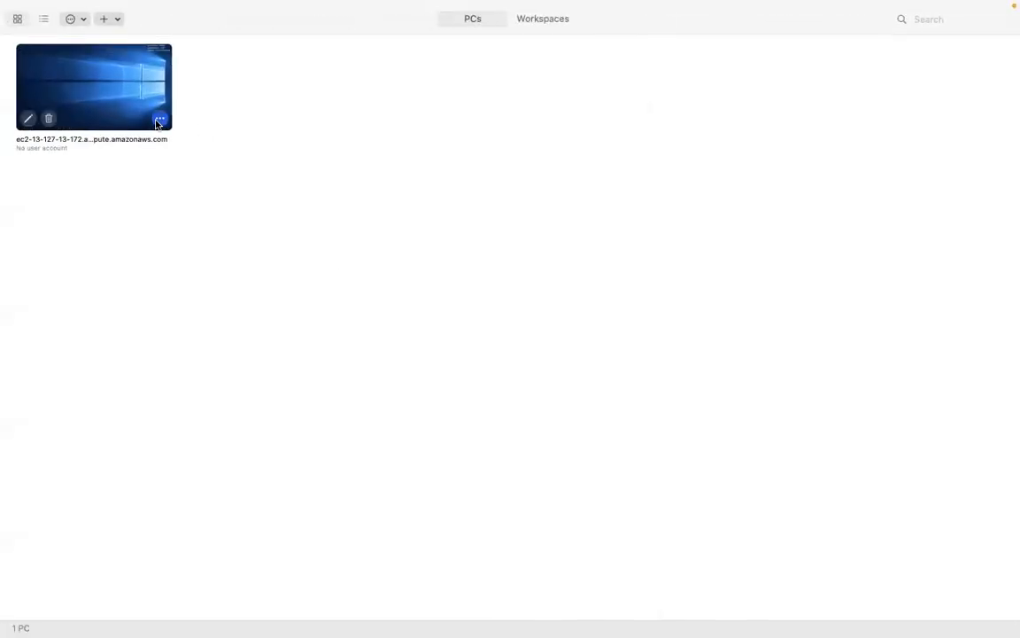
click(49, 119)
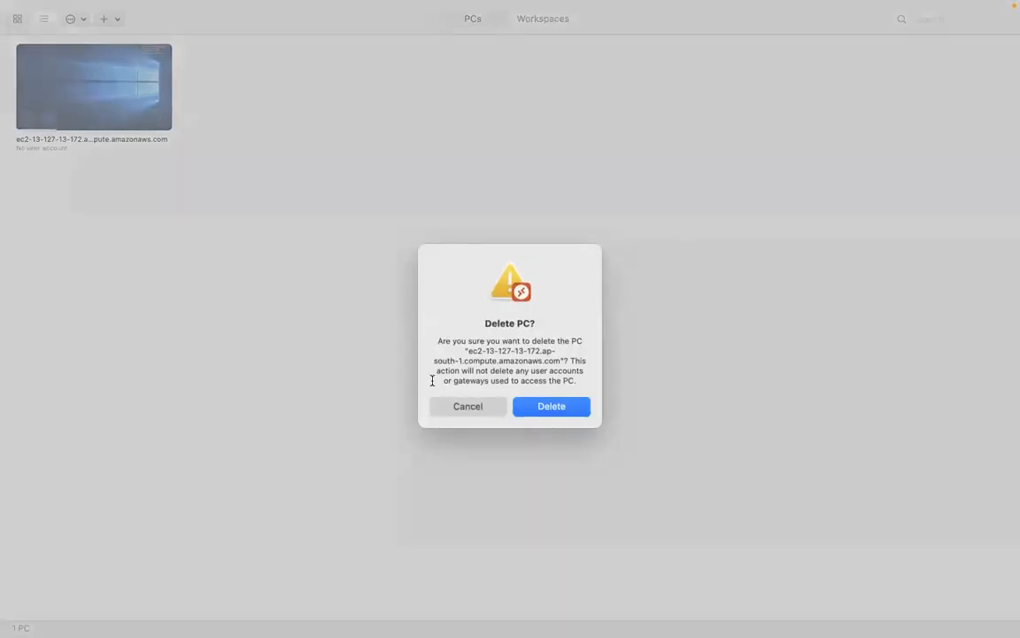
click(553, 405)
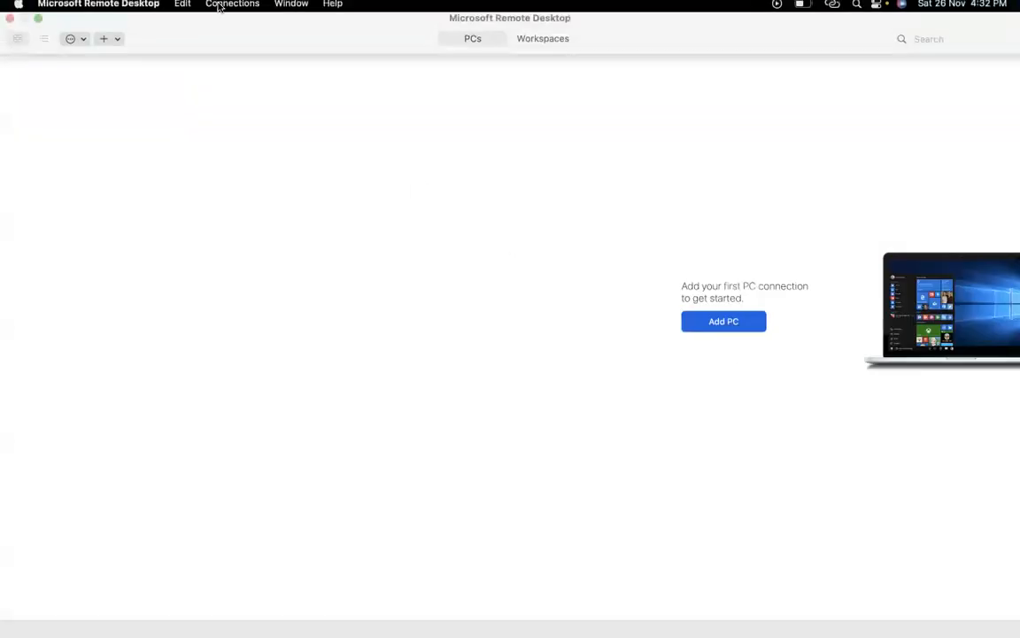
Close the Microsoft Remote Desktop window and the Finder window showing the Downloads folder
mouse_move(221, 3)
click(9, 27)
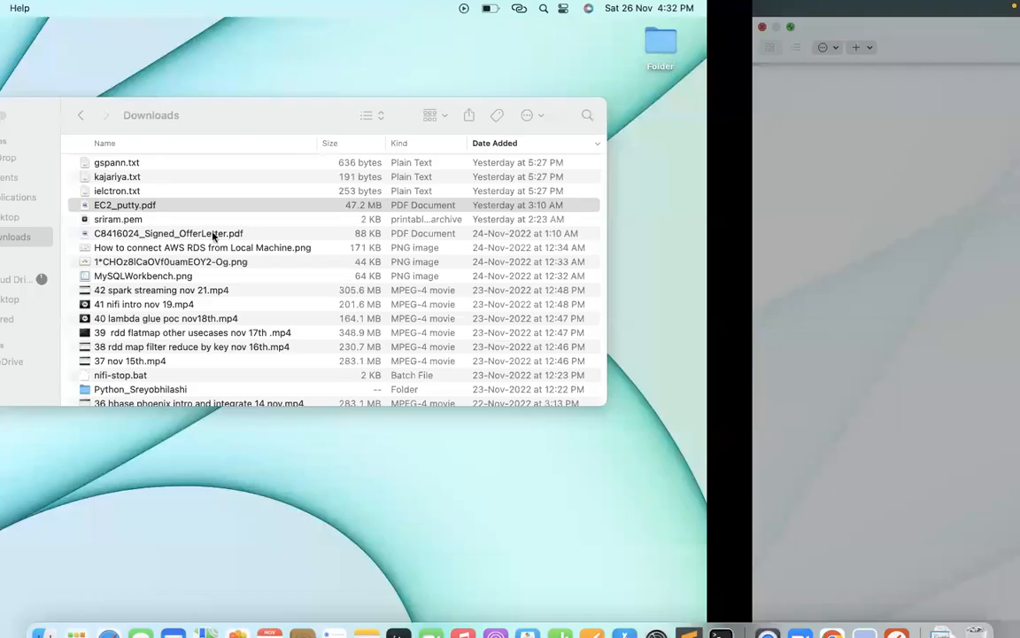
click(287, 115)
Switch to Preview, where the PDF guide on connecting to EC2 instances is open
key(ctrl+Right)
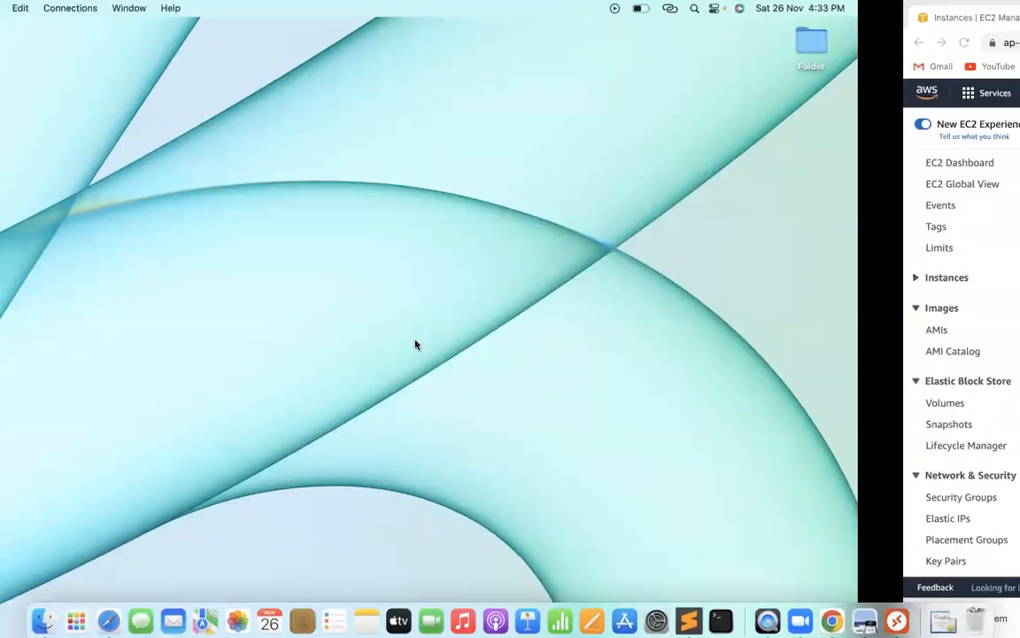
key(ctrl+Right)
key(ctrl+Right)
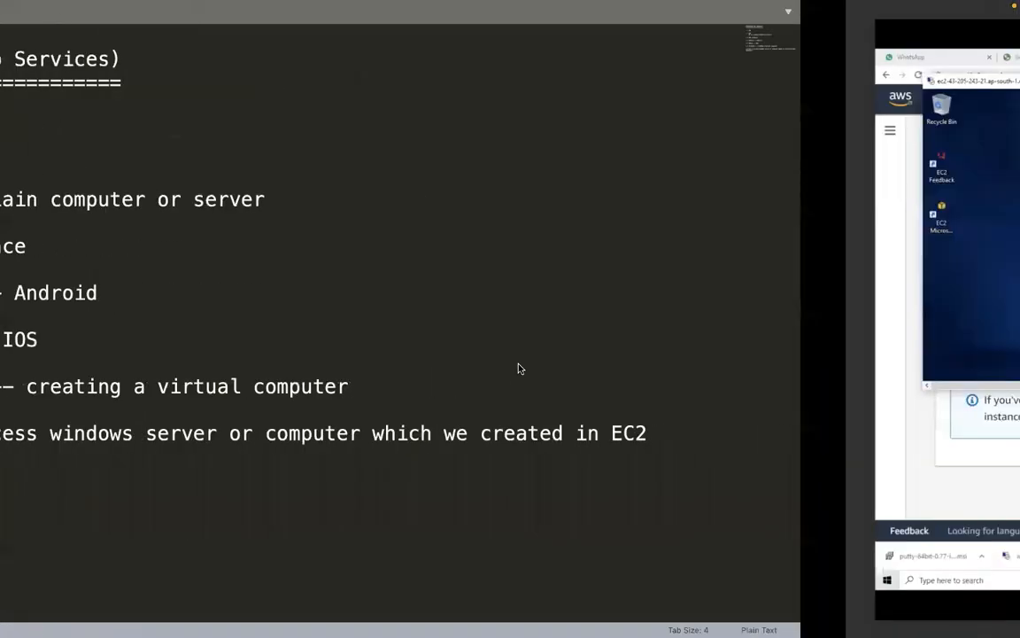
key(ctrl+Left)
key(ctrl+Left)
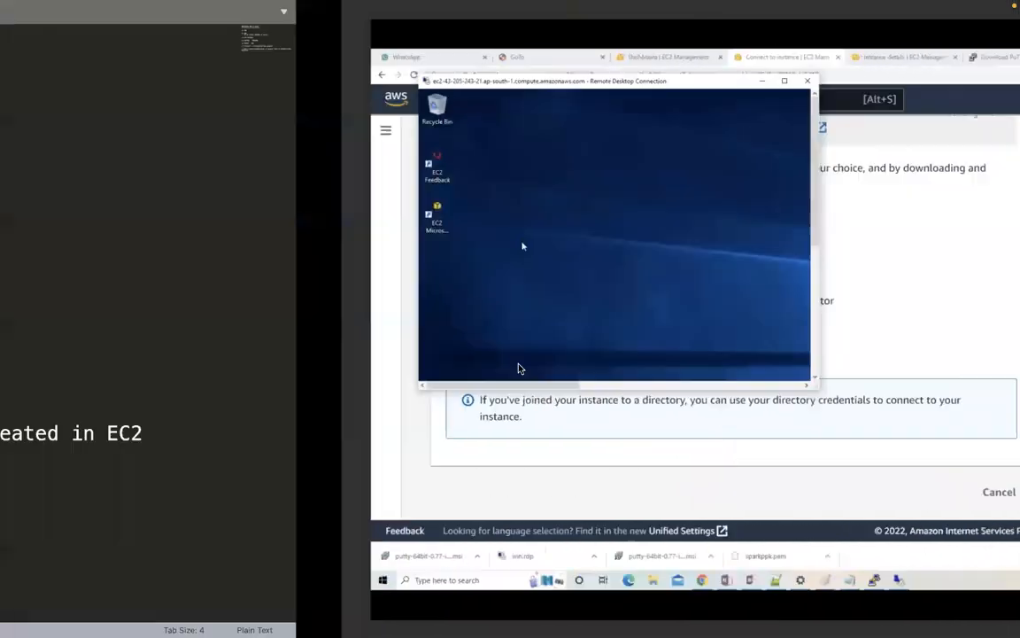
key(ctrl+Left)
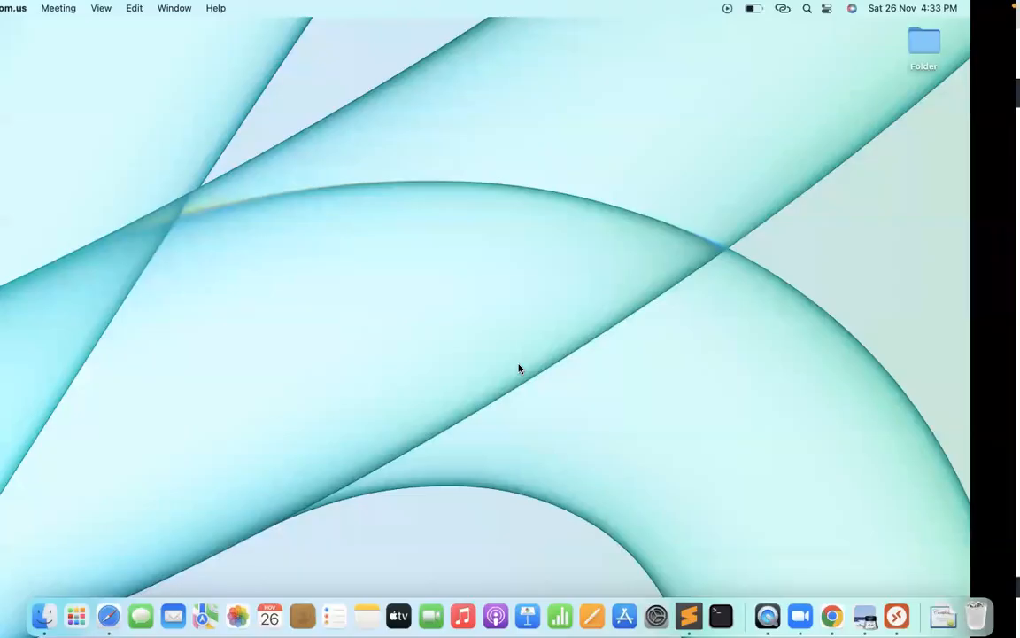
key(ctrl+Up)
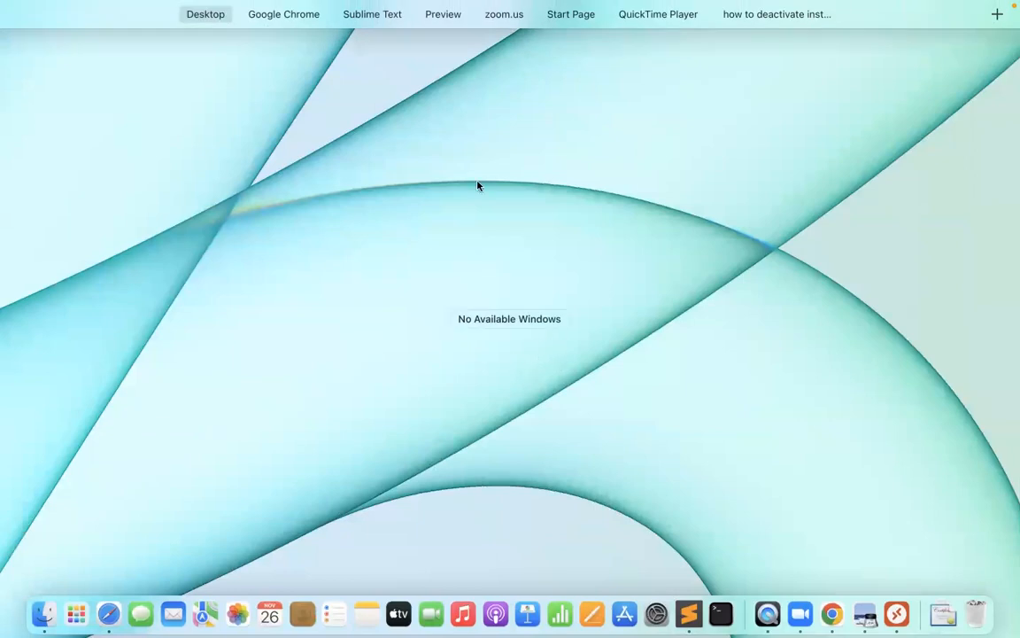
mouse_move(446, 8)
click(443, 55)
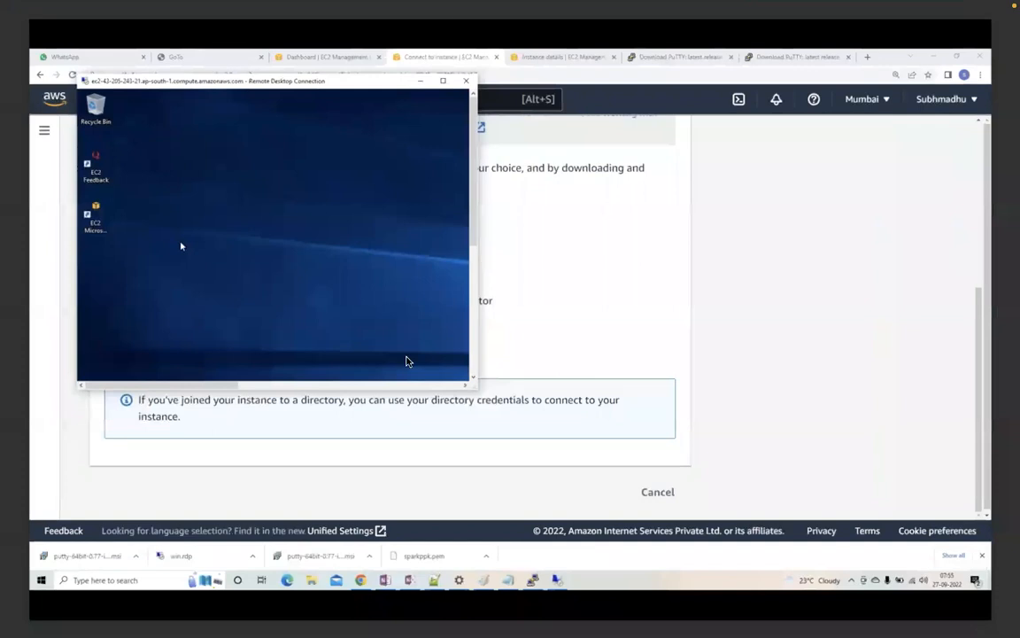
Page back through the PDF guide's PuTTY connection pages to the PuTTY download page, and return to the notes in Sublime Text
key(Up)
key(Down)
key(Up)
key(Up)
key(Up)
key(Up)
key(Up)
key(Up)
key(Up)
key(Up)
key(Up)
key(Up)
key(Up)
key(Up)
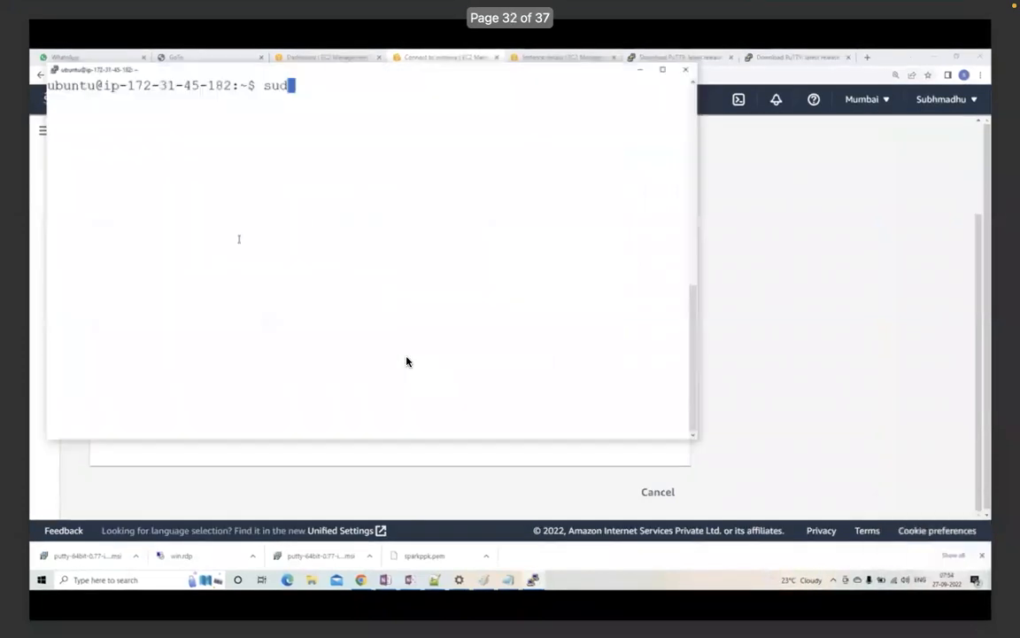
key(Up)
key(Up)
key(Up)
key(Up)
key(Up)
key(Up)
key(Up)
key(Up)
key(Up)
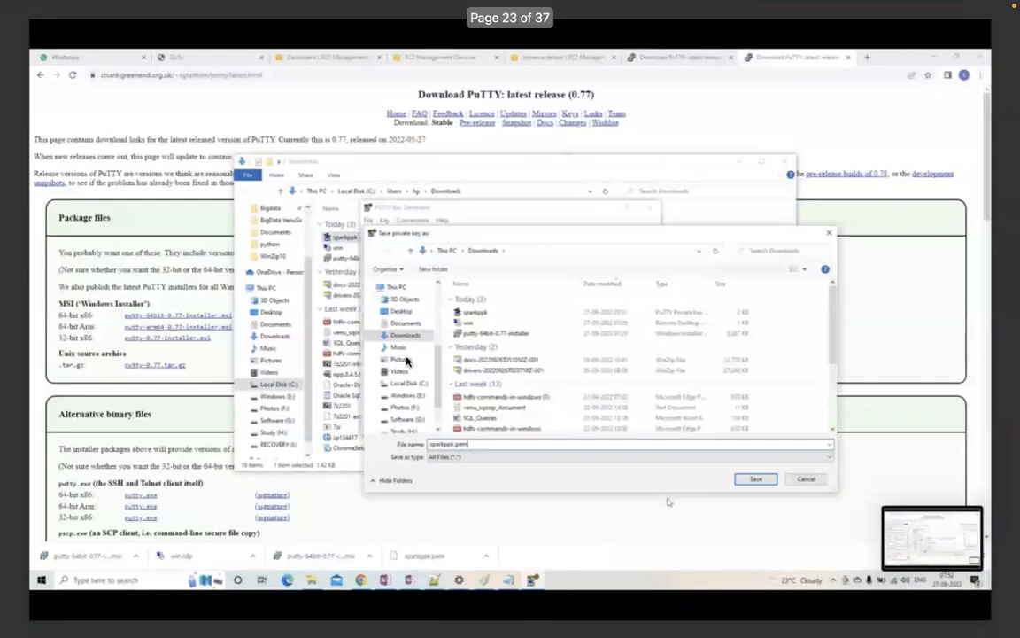
key(Up)
key(Up)
key(Up)
key(Up)
key(Up)
key(Up)
key(Up)
key(Up)
key(Up)
key(Up)
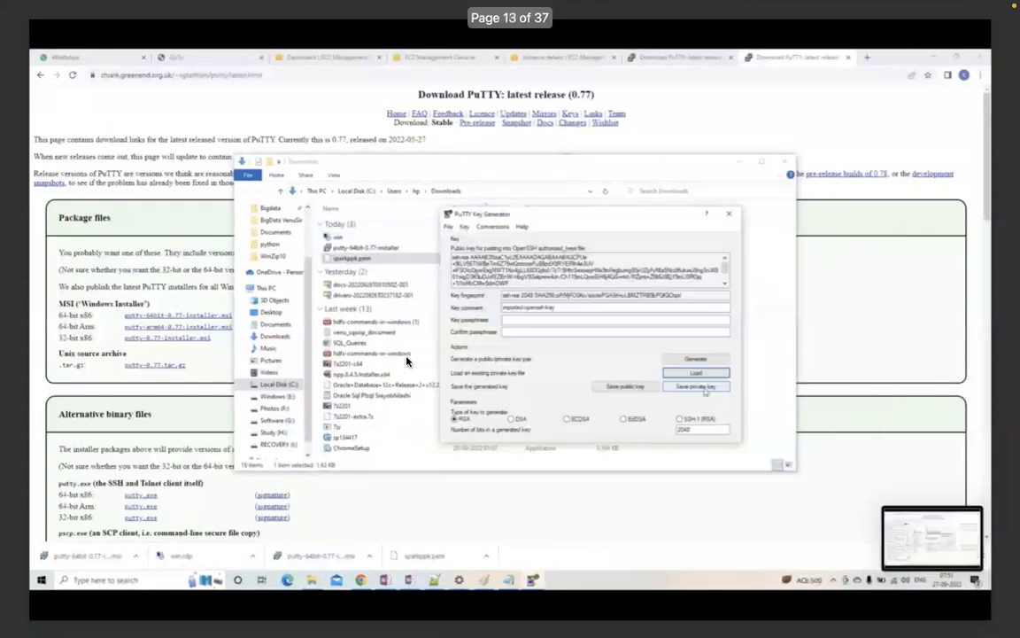
key(Up)
key(Up)
key(Up)
key(Up)
key(Up)
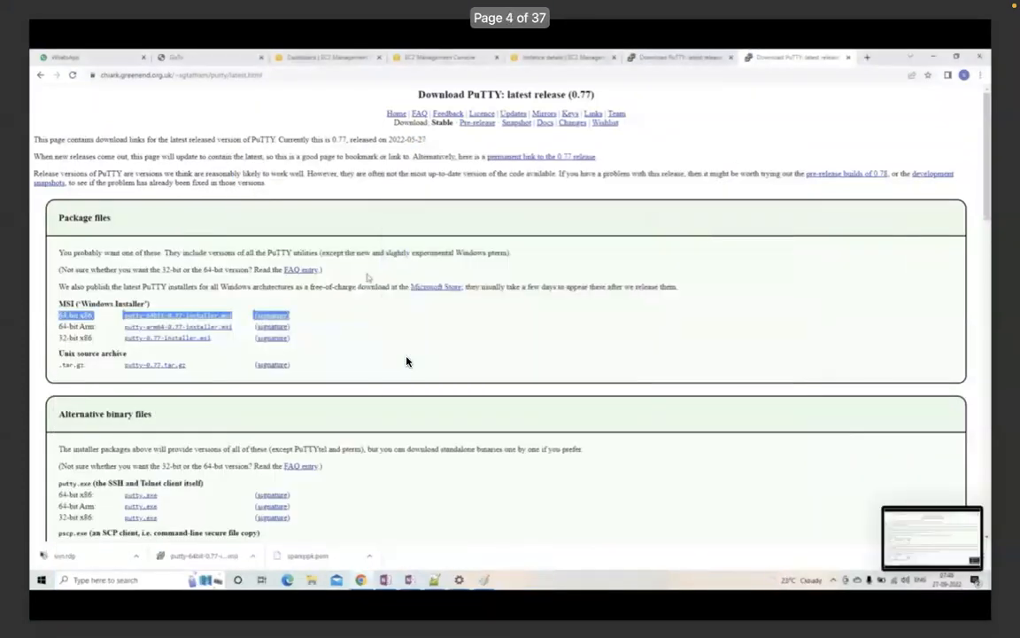
key(ctrl+Left)
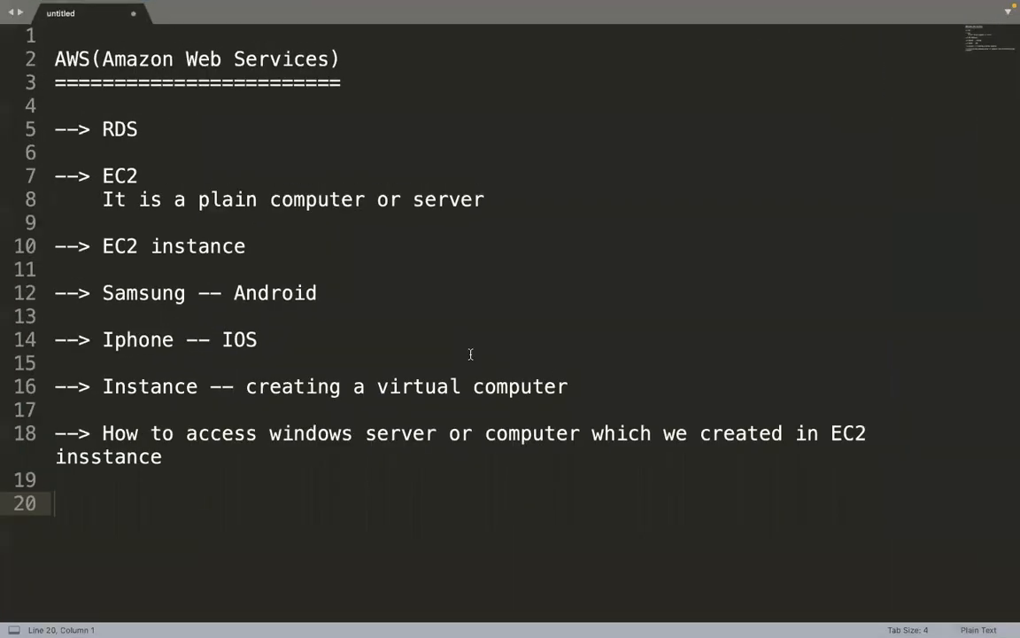
Switch to Chrome and view the SSH client connection instructions for the running Ubuntu instance in the EC2 console
key(ctrl+Left)
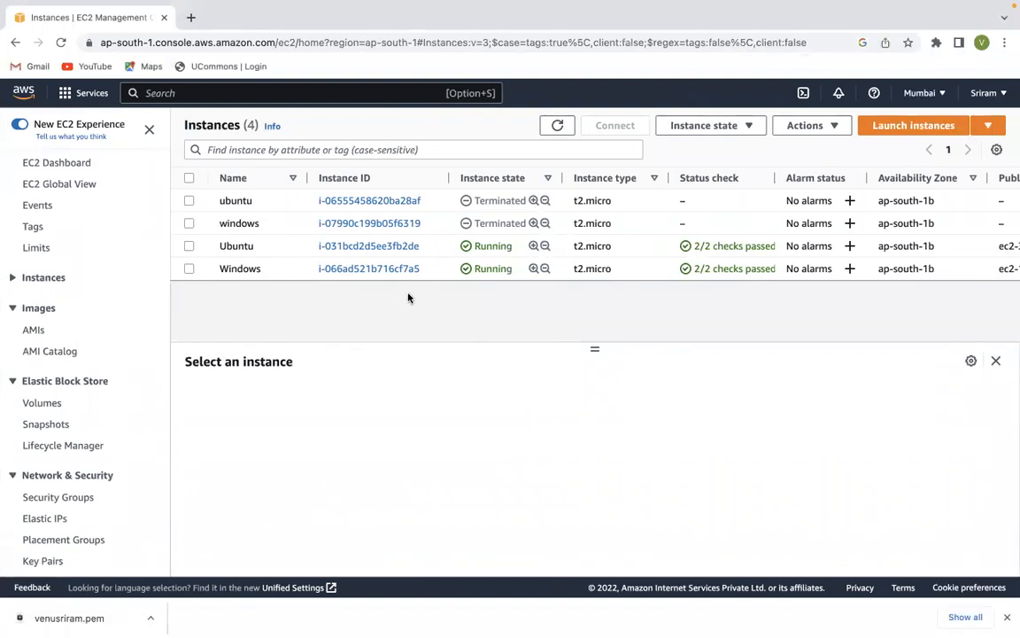
click(376, 245)
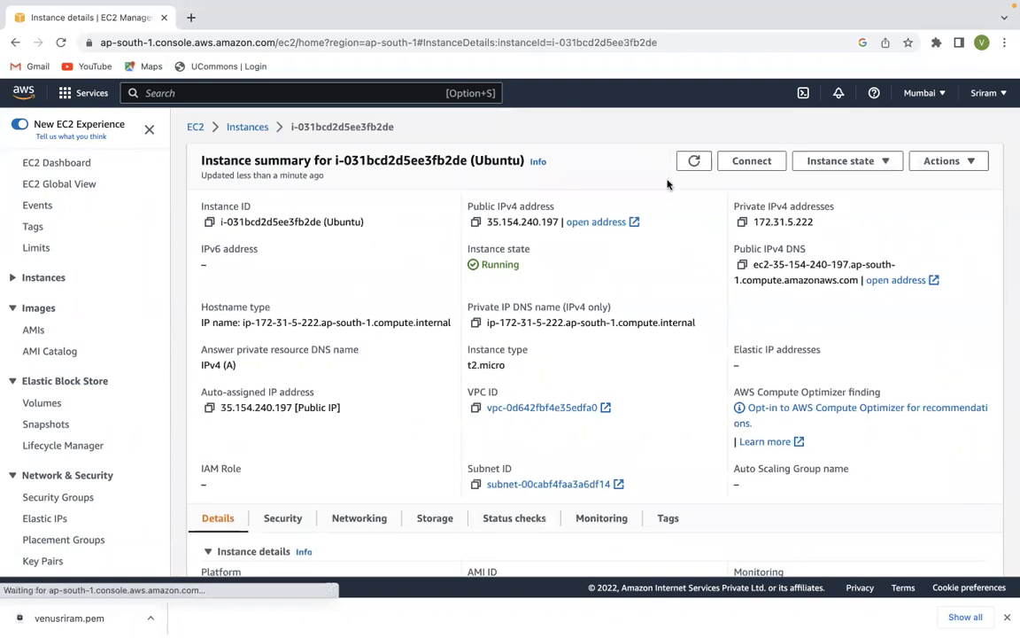
click(752, 161)
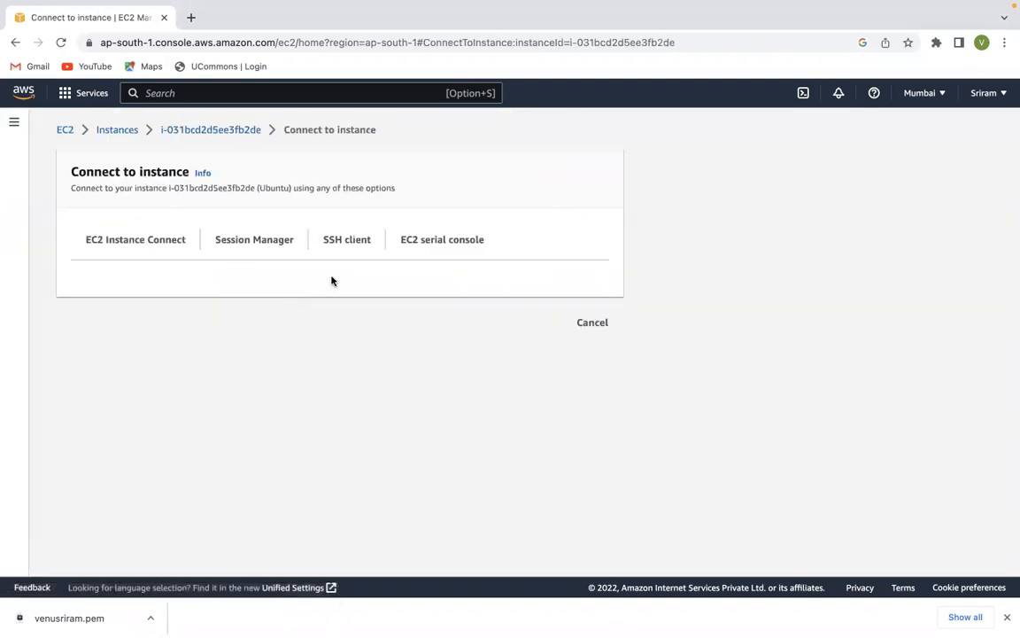
click(357, 240)
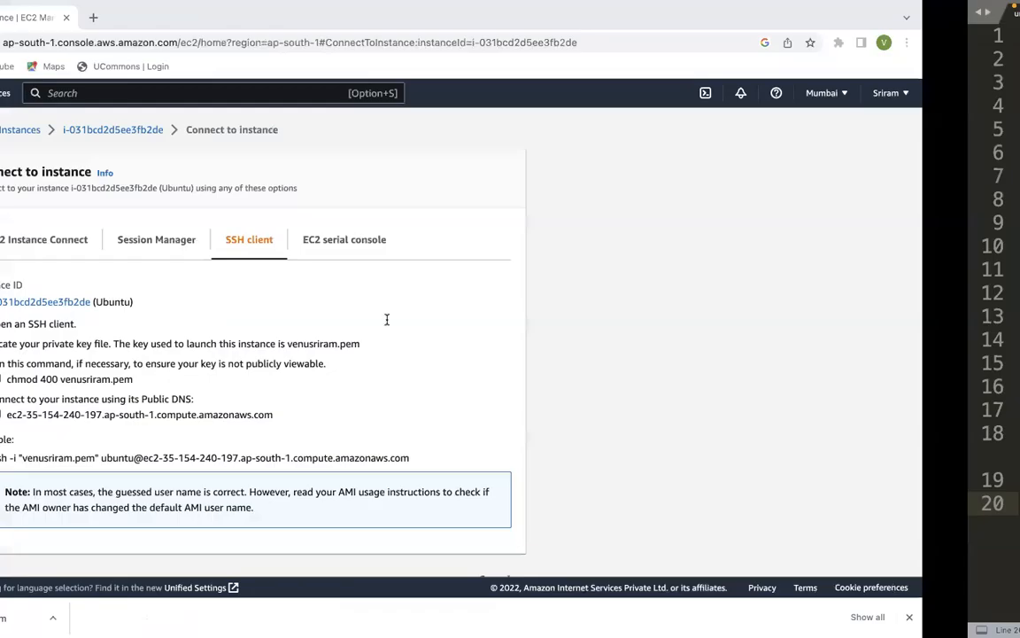
Return to the Sublime Text notes and write "--> to connect ubuntu server to your local computer" on line 20
text(--> )
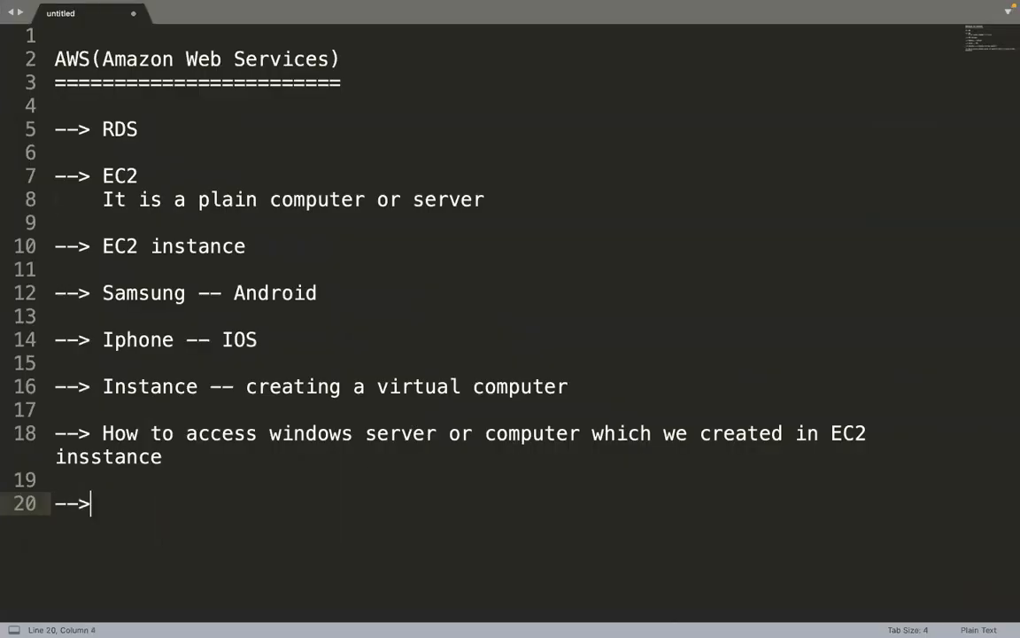
text(to connect )
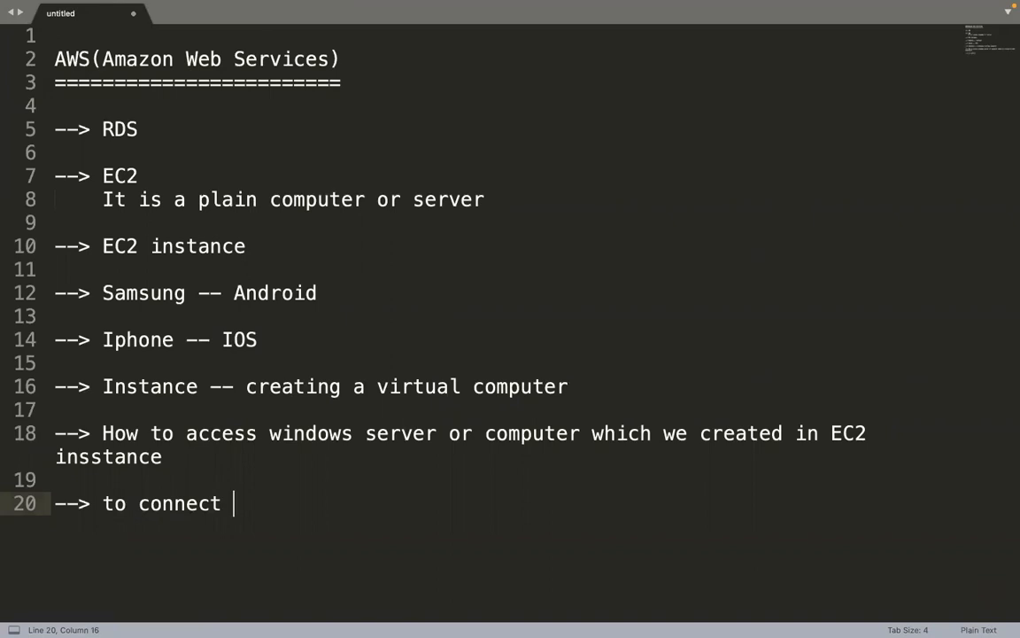
text(un)
key(BackSpace)
text(buntu )
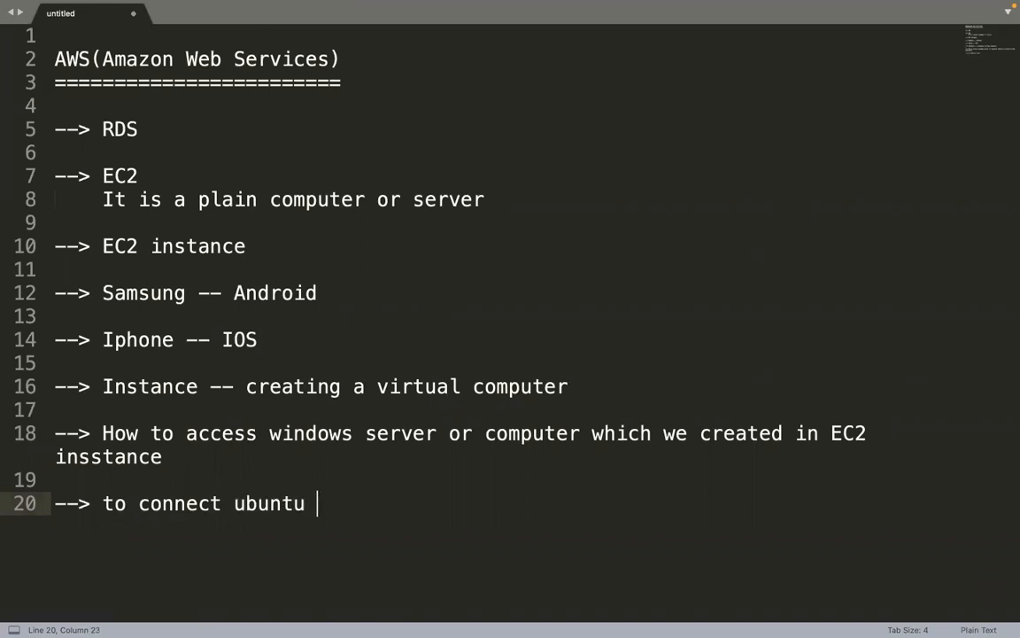
text(serve)
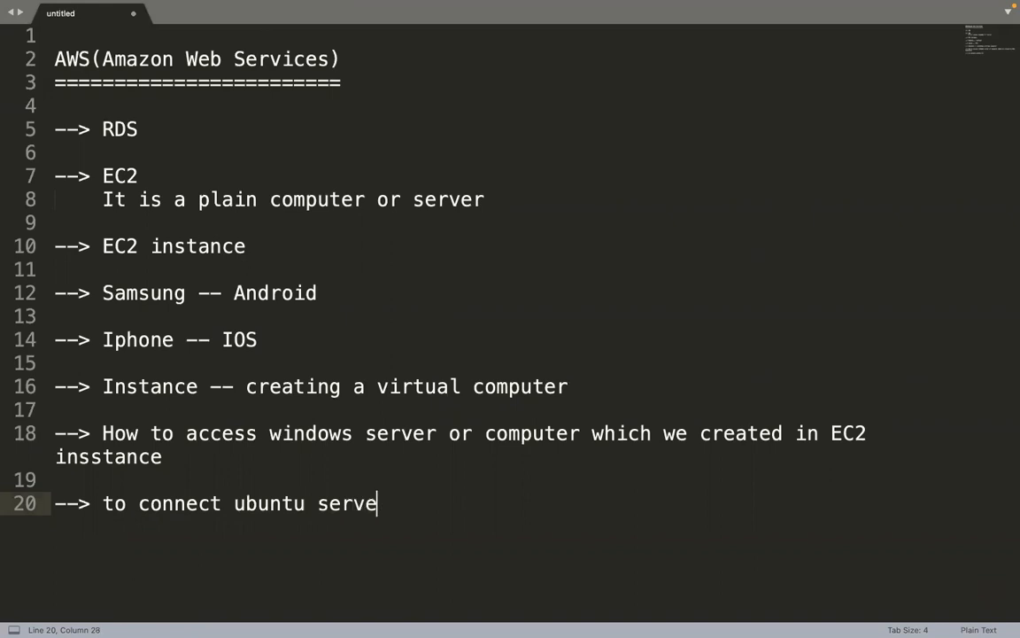
text(r to l=your l)
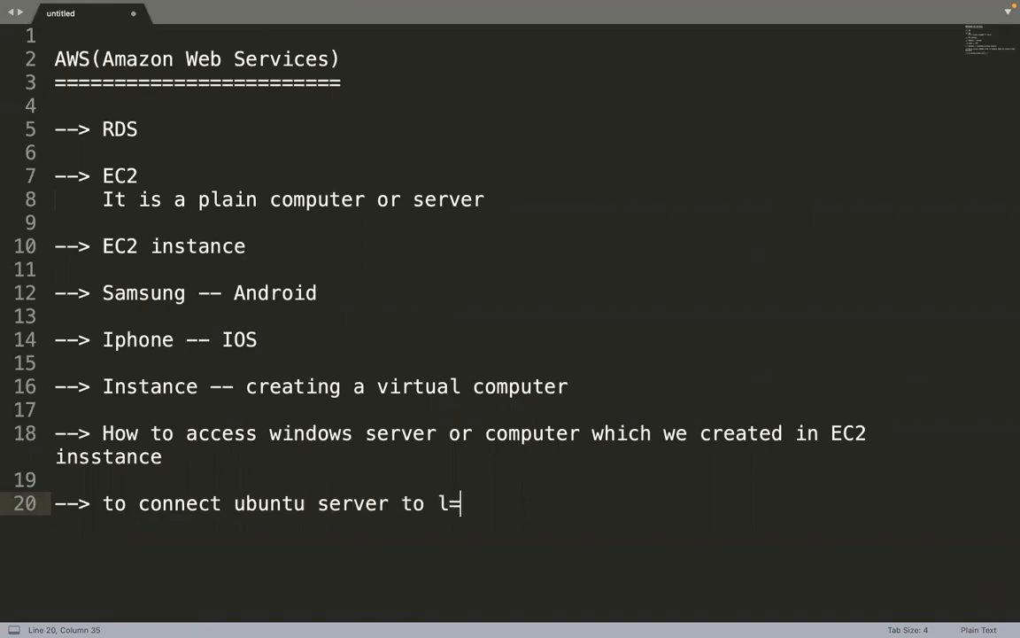
key(BackSpace)
key(BackSpace)
key(BackSpace)
key(BackSpace)
key(BackSpace)
key(BackSpace)
key(BackSpace)
key(BackSpace)
text(y)
text(r l)
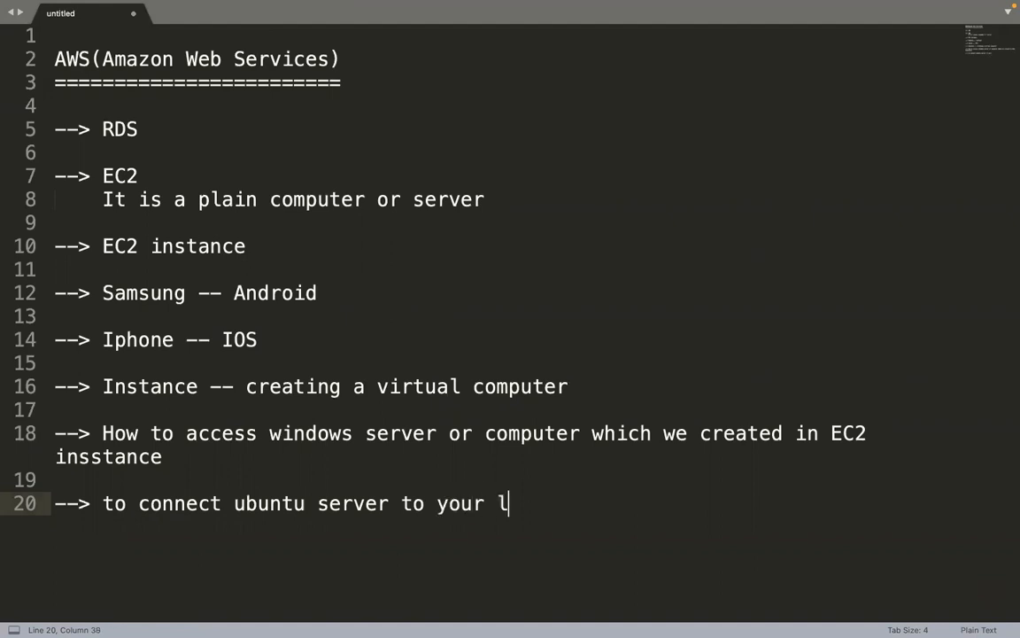
text(ocal computer)
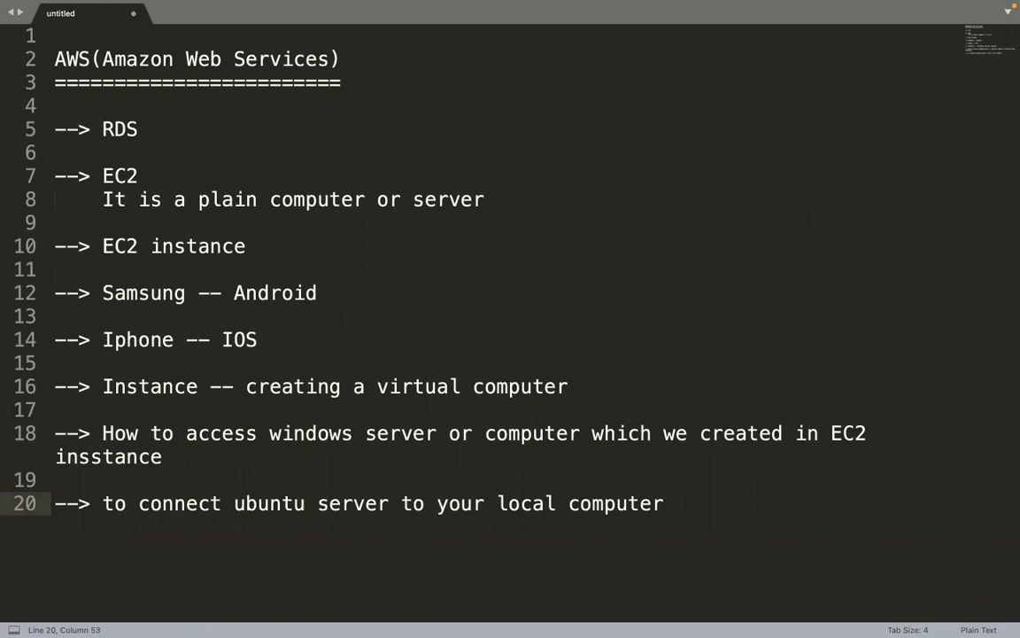
Add a block of blank lines below the Ubuntu note and return the cursor to the end of line 20
key(Return)
key(Return)
key(Return)
key(Return)
key(Return)
key(Return)
key(Return)
key(Return)
key(Return)
key(Return)
key(Return)
key(Return)
key(Return)
key(Return)
key(Return)
key(Return)
key(Return)
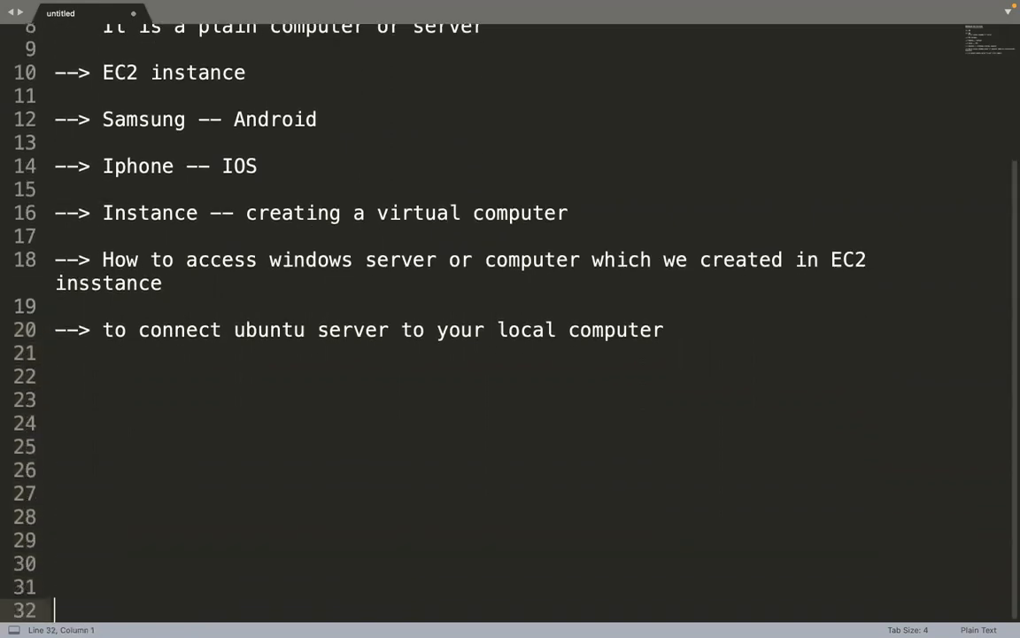
click(704, 207)
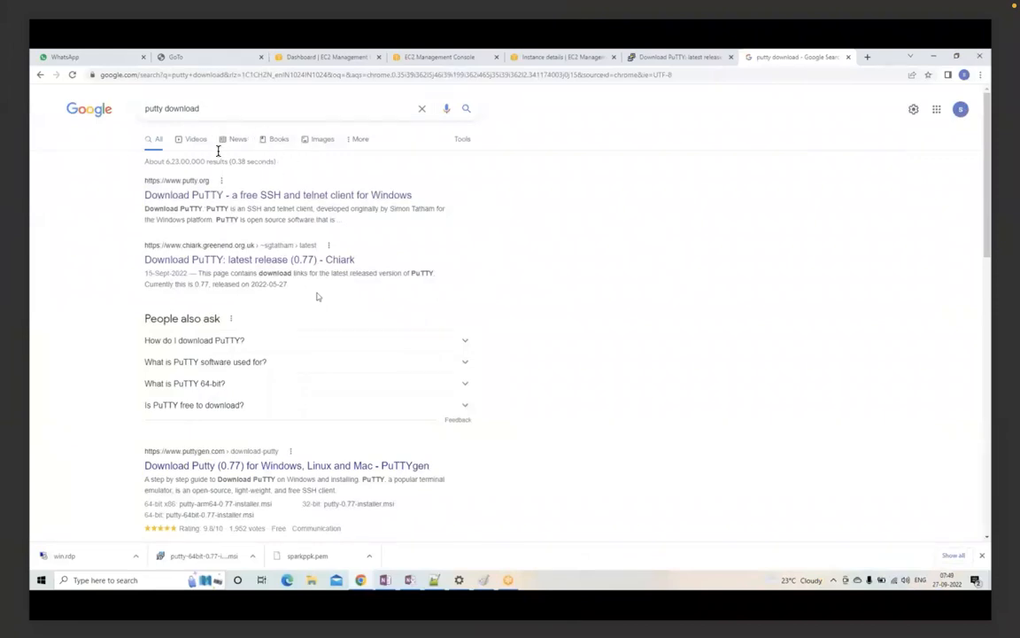
Switch to the PDF guide in Preview and review the pages on downloading and installing the 64-bit PuTTY 0.77 package
key(Right)
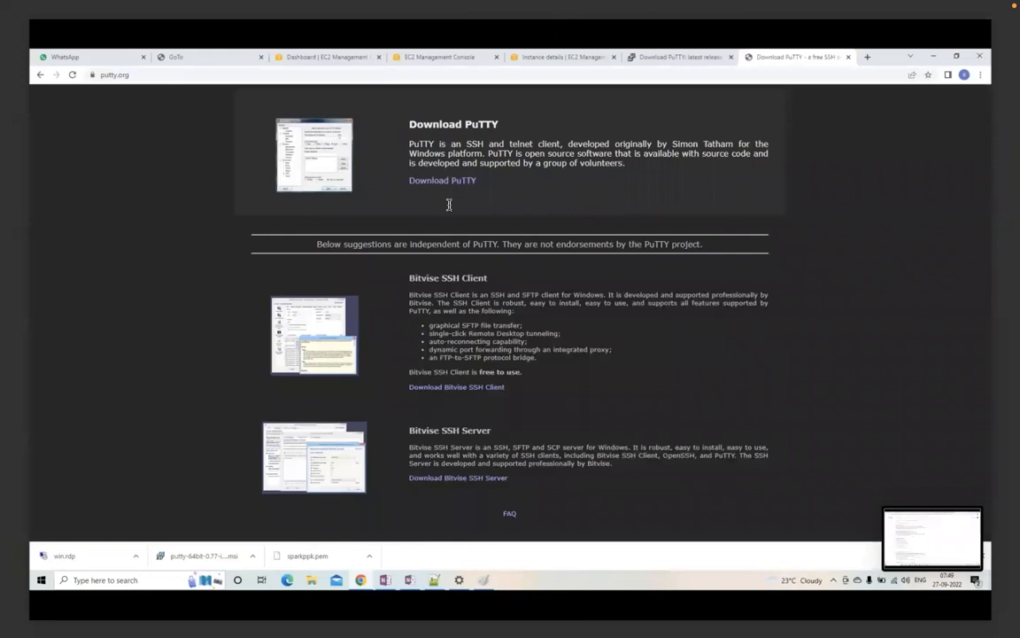
key(Right)
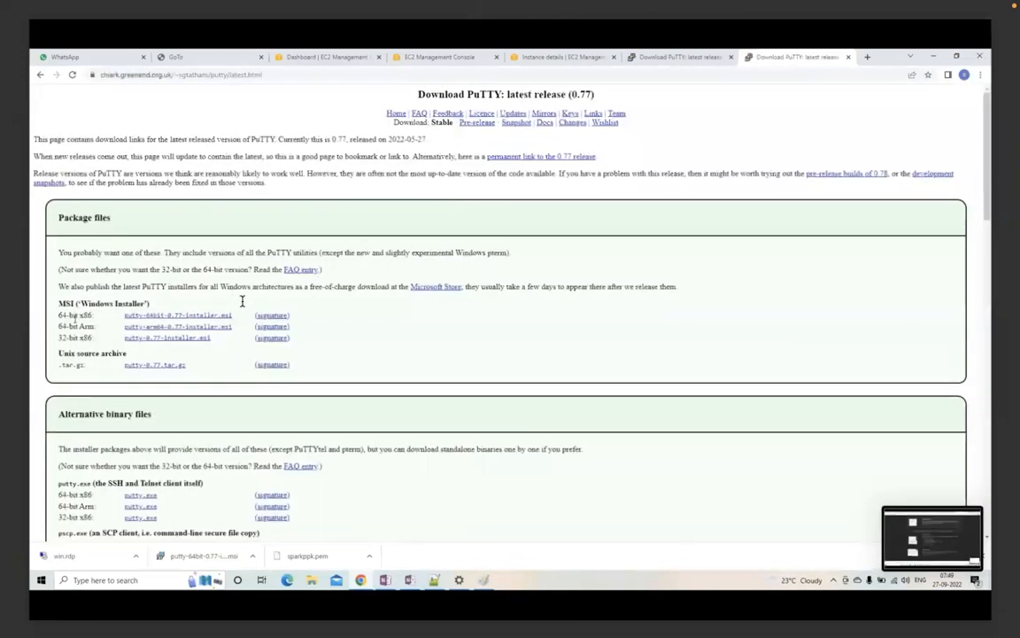
key(Right)
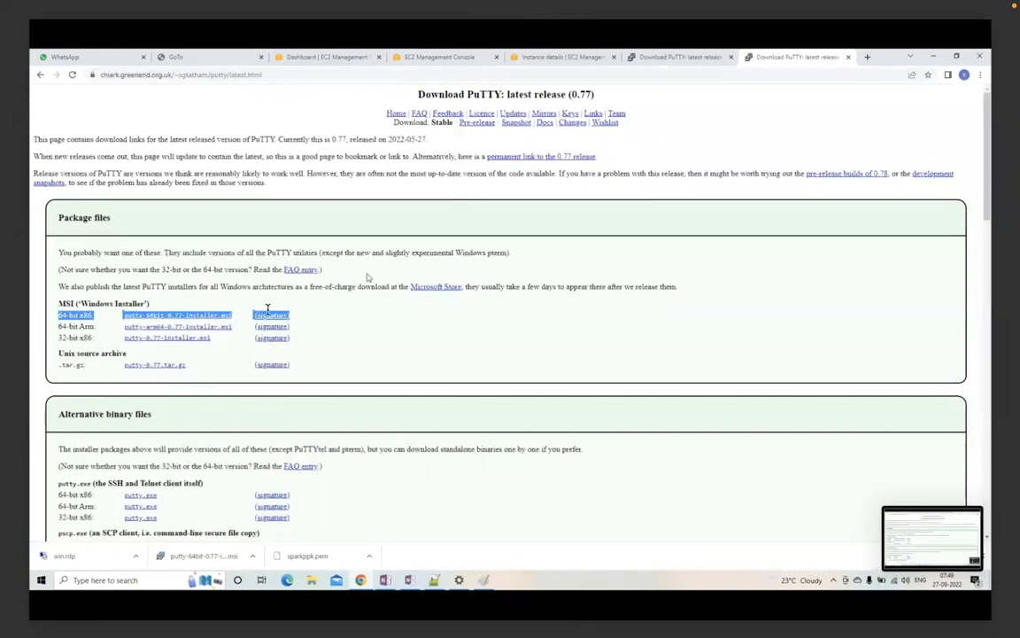
key(Right)
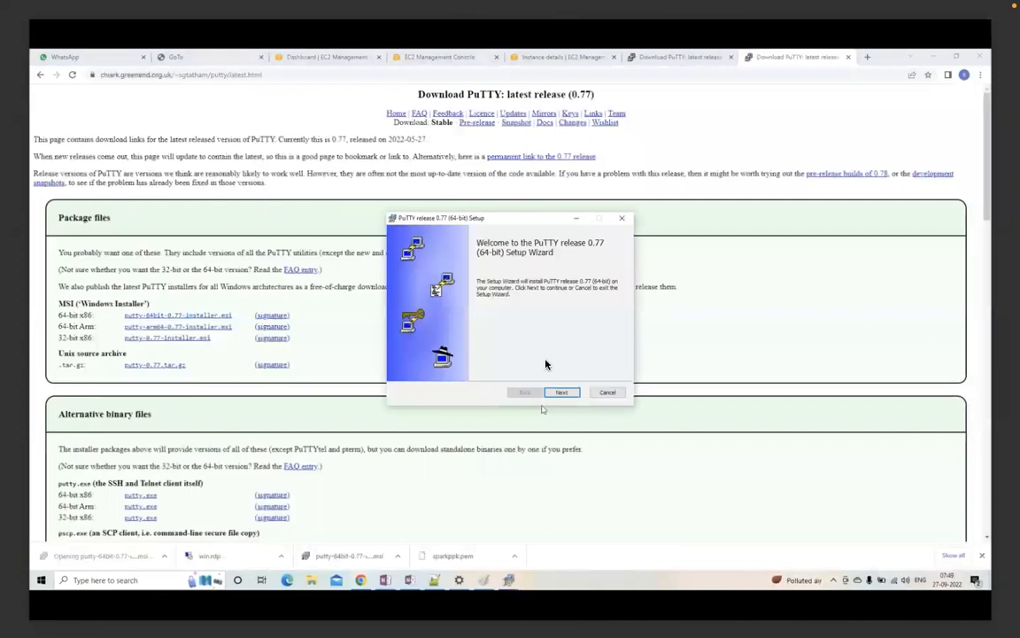
key(Right)
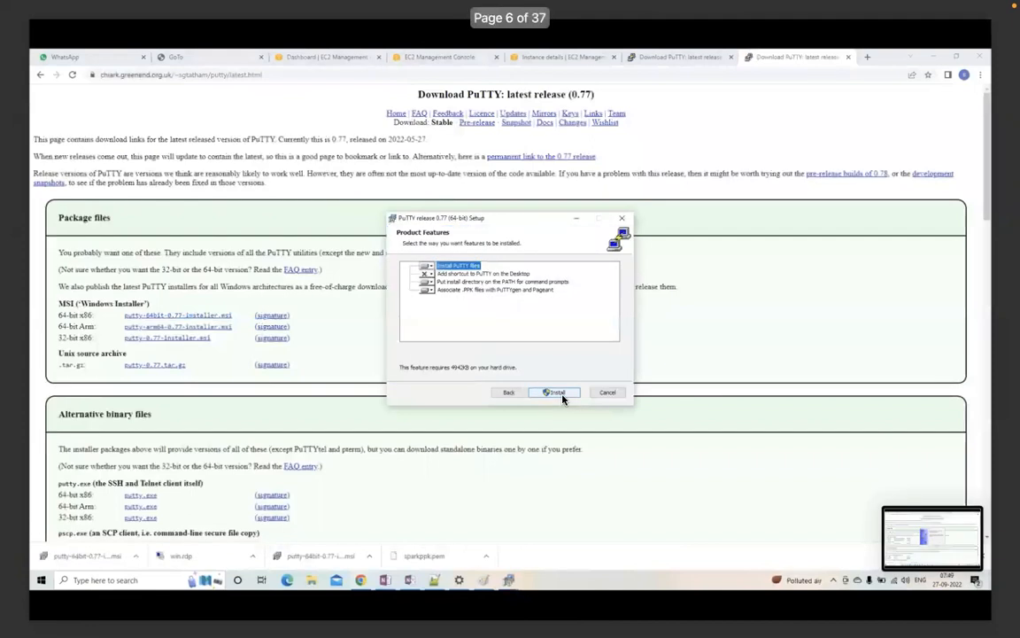
key(Right)
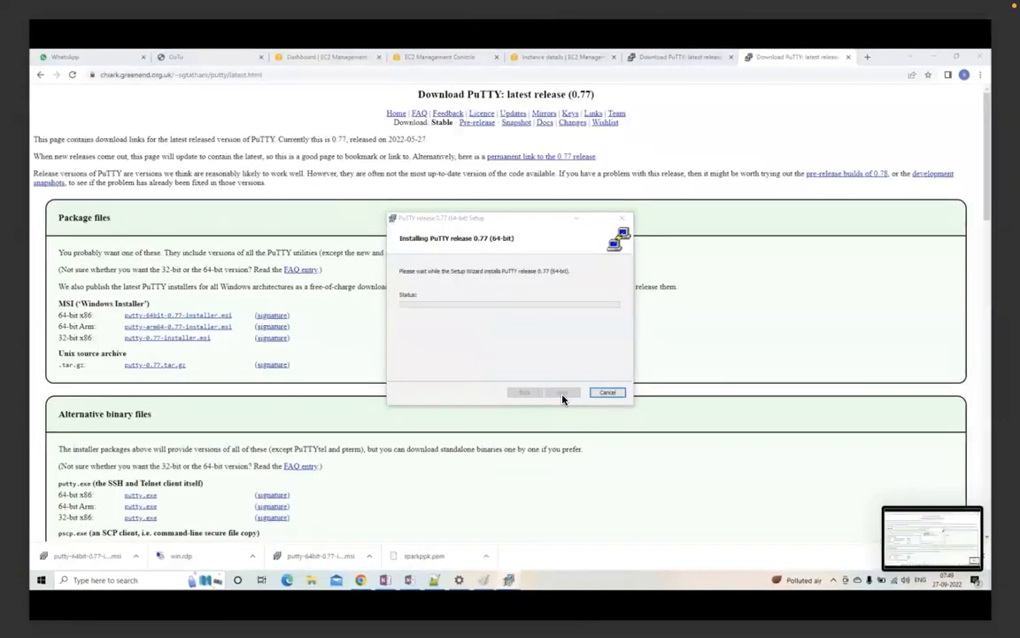
key(Right)
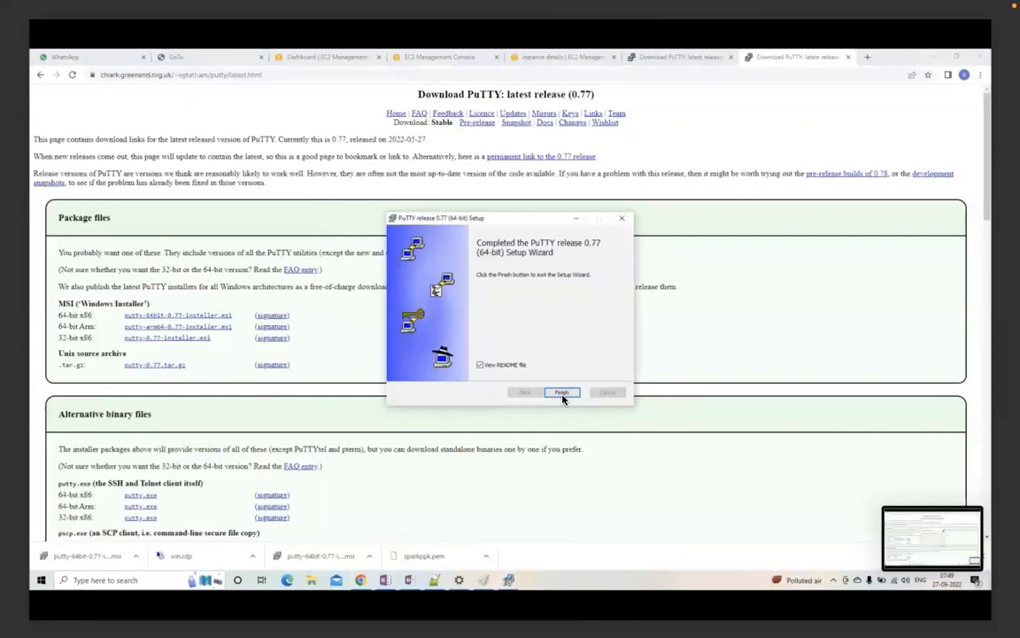
Review the guide's PuTTYgen pages on loading the sparkppk.pem key and saving it as a private key
key(Right)
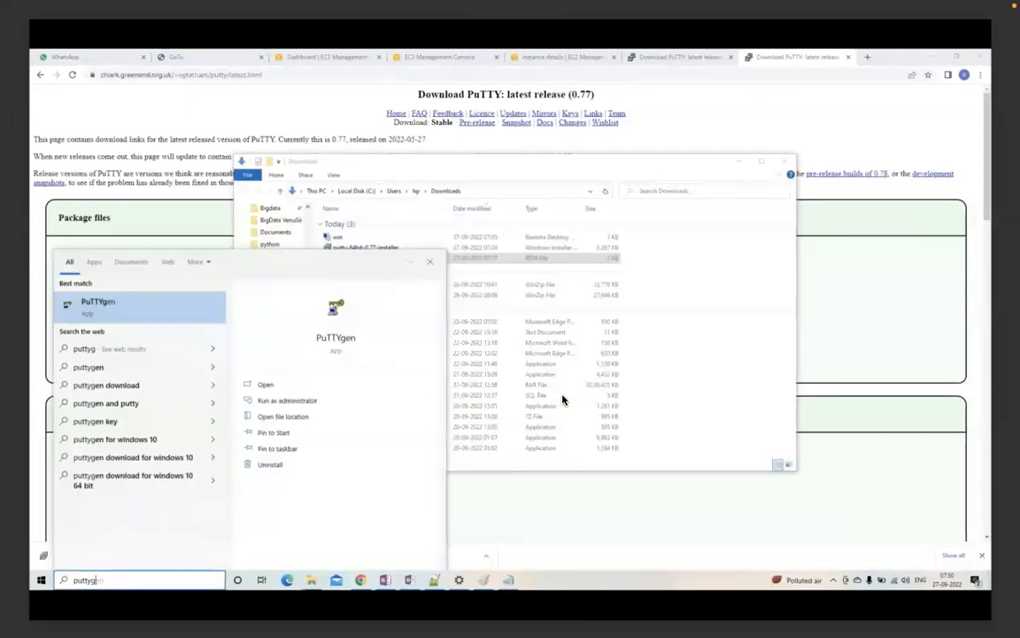
key(Left)
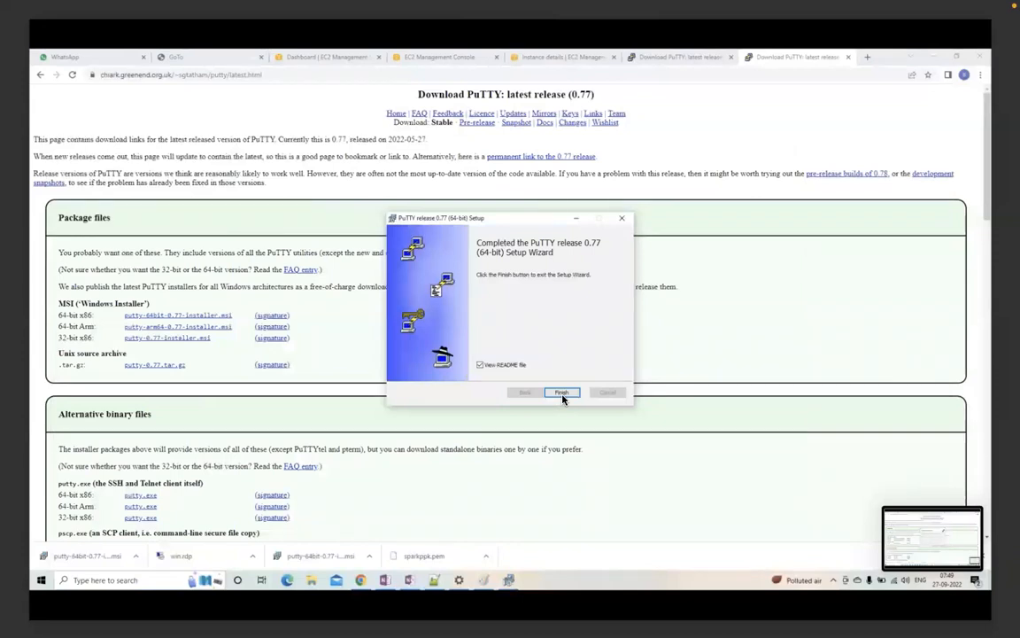
key(Right)
key(Right)
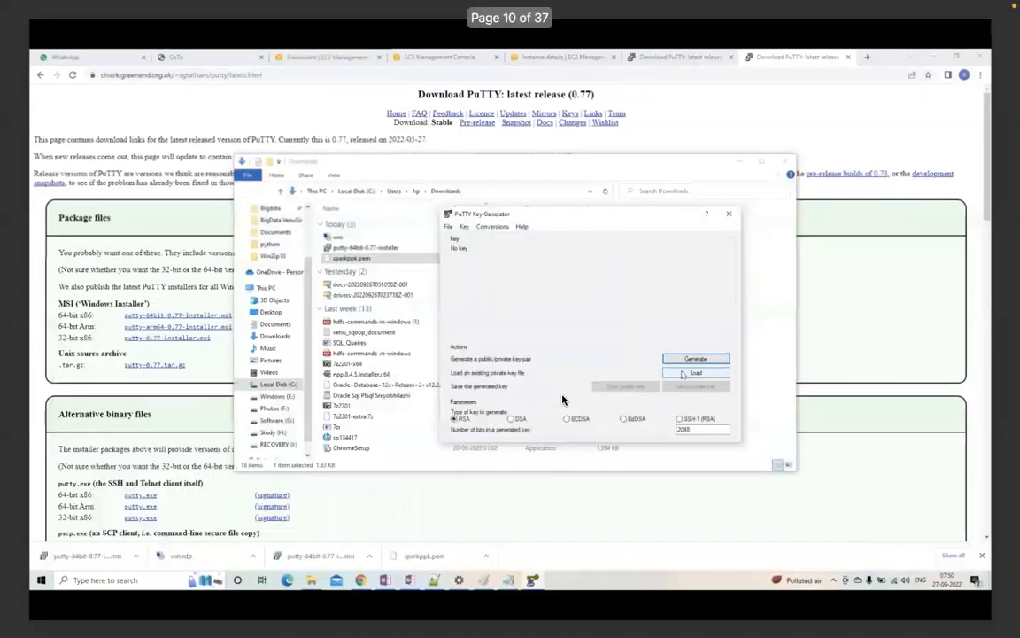
key(Right)
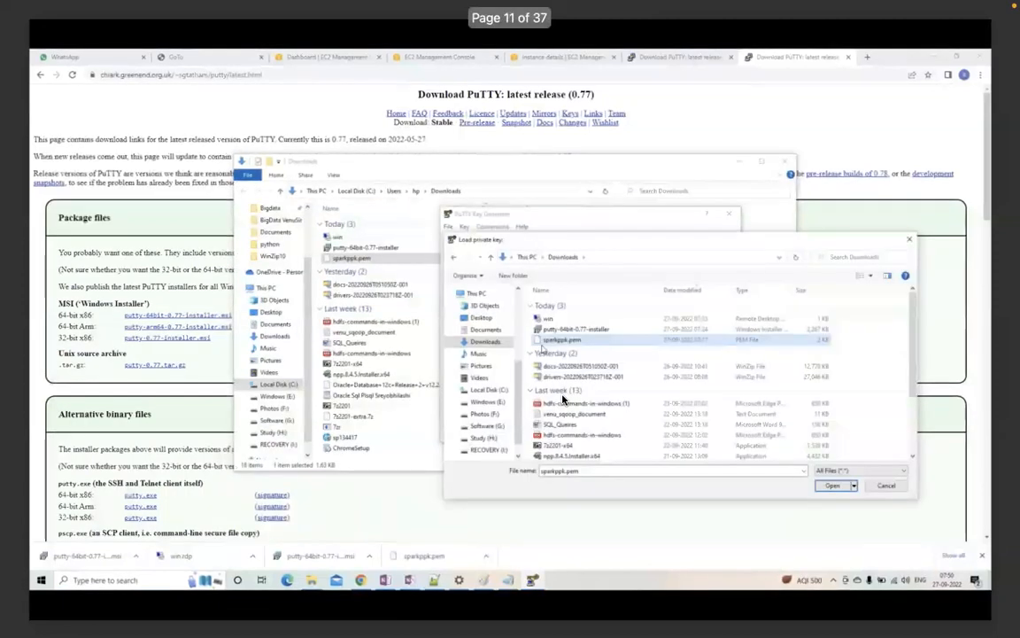
key(Right)
key(Right)
key(Right)
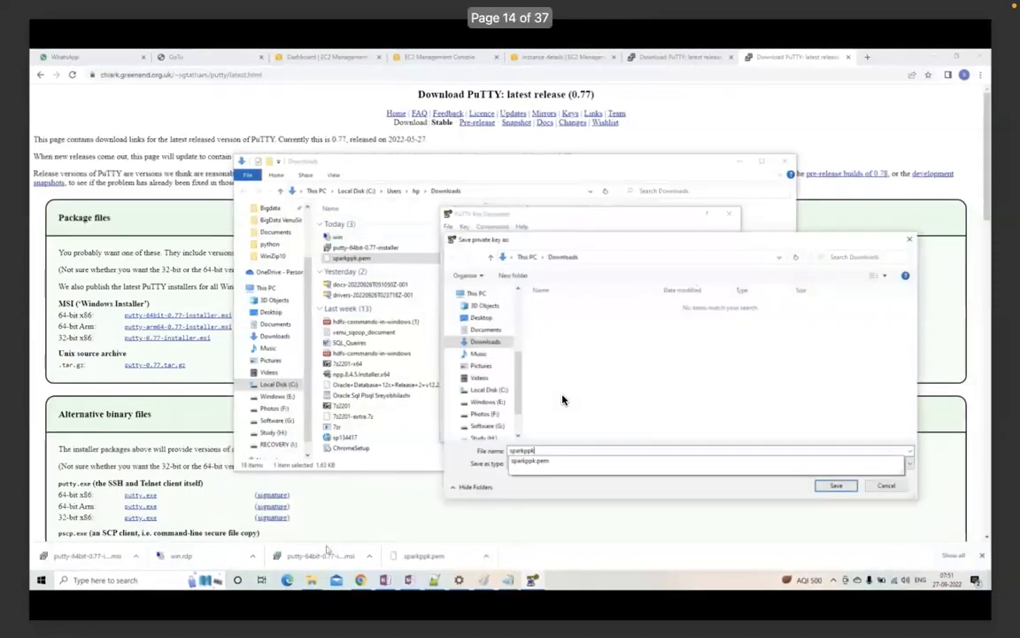
key(Right)
key(Left)
key(Left)
key(Left)
key(Left)
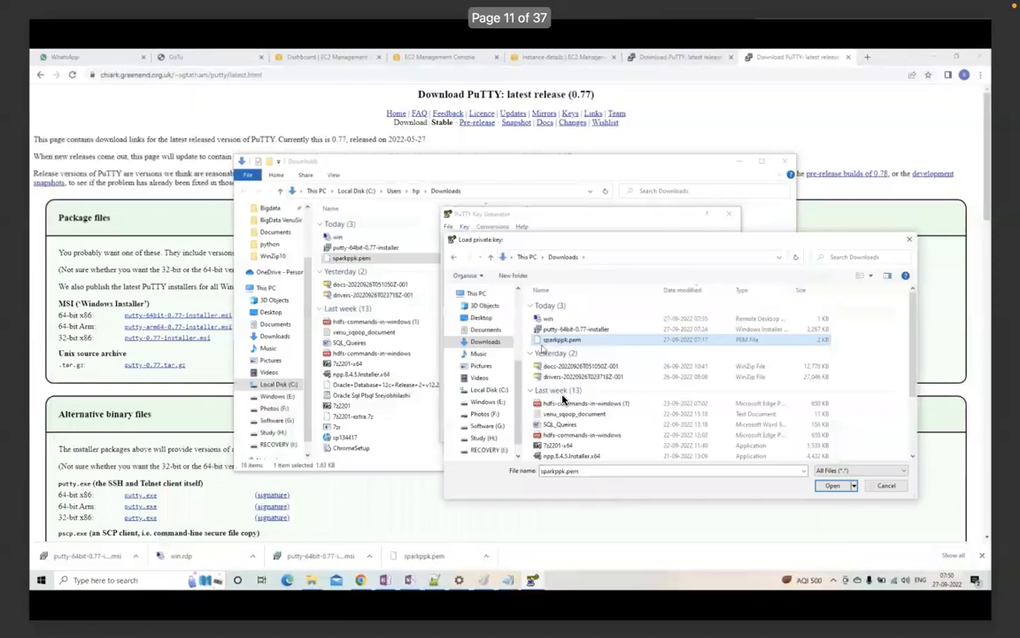
key(Left)
key(Left)
key(Right)
key(Right)
key(Right)
key(Right)
key(Right)
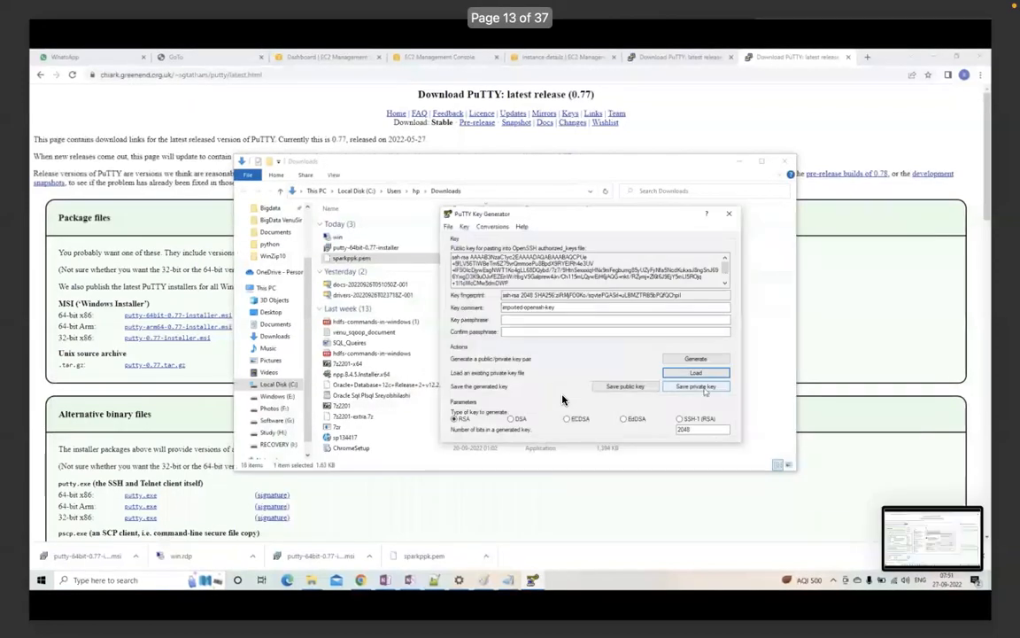
key(Right)
key(Right)
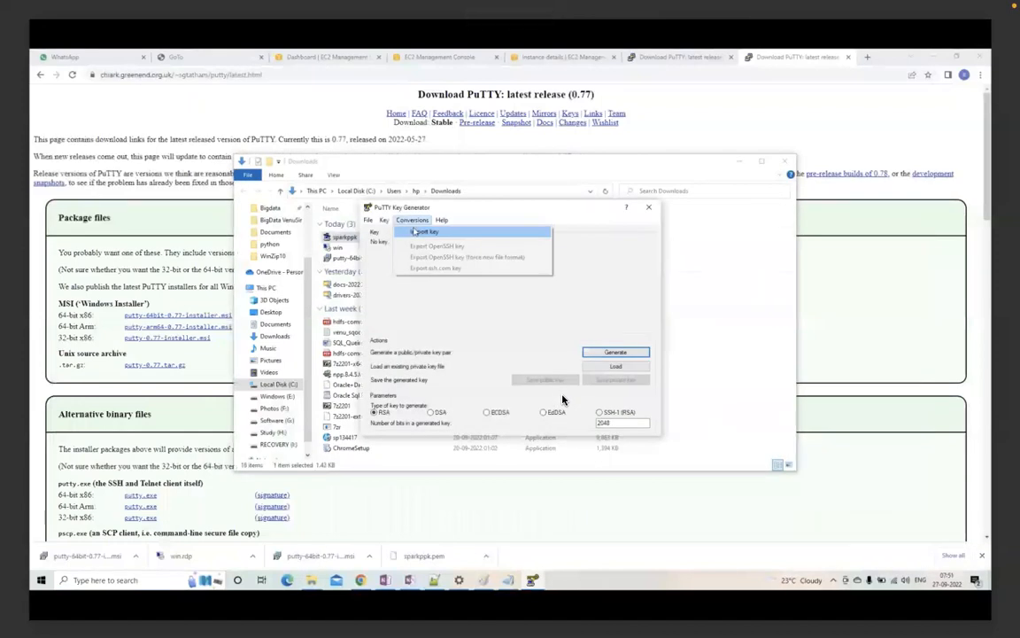
Review the guide's pages on importing the key, exporting it as an OpenSSH key, and copying the Ubuntu instance's SSH address
key(Right)
key(Right)
key(Right)
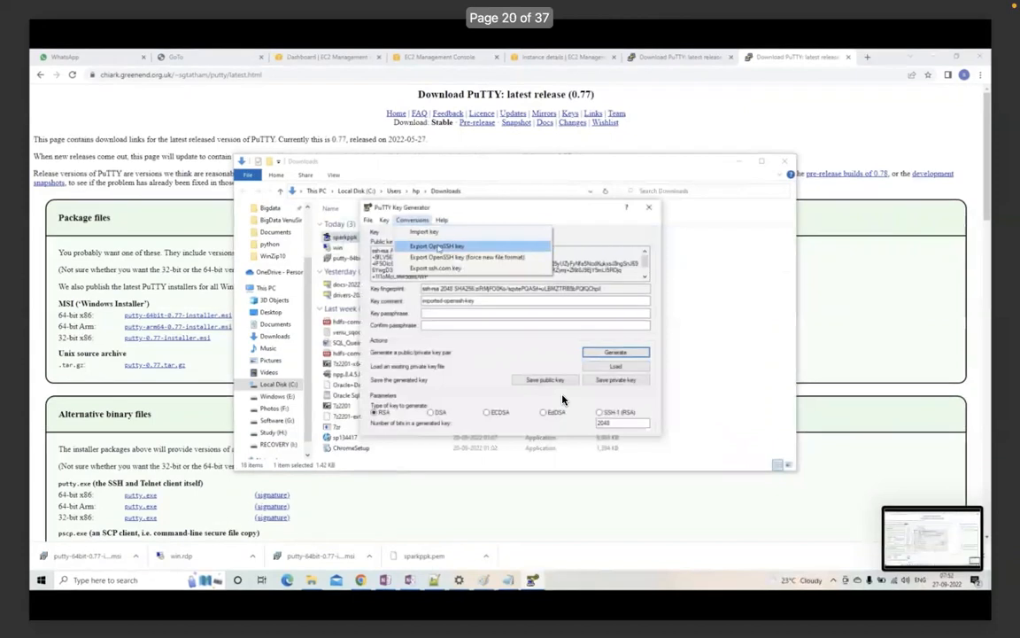
key(Right)
key(Right)
key(Right)
key(Right)
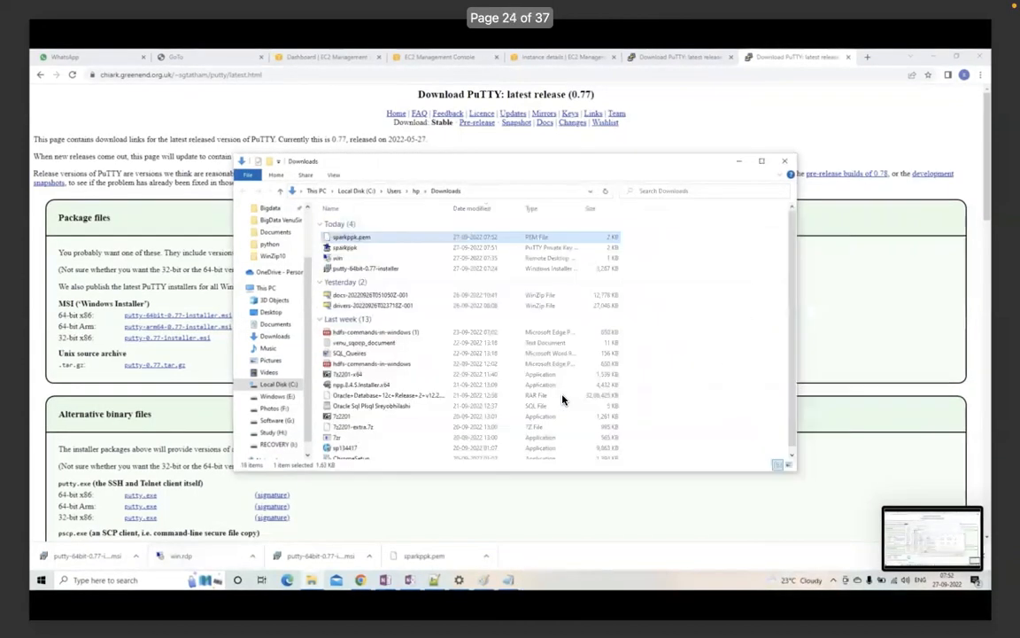
key(Right)
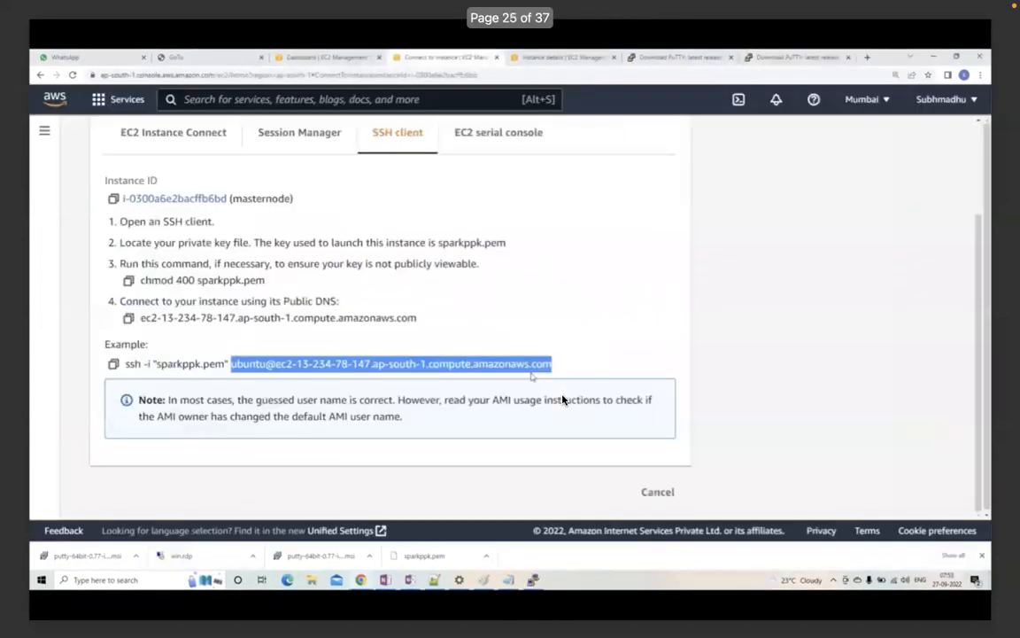
key(Right)
key(Left)
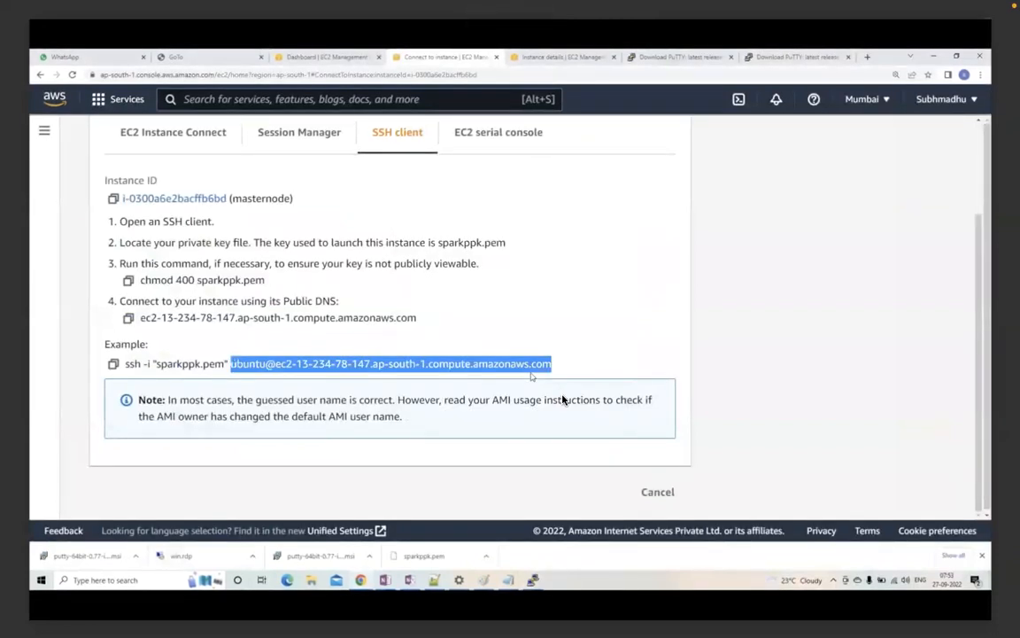
Return to the Sublime Text notes and add the line "--> Putty" below the Ubuntu connection note
key(ctrl+Left)
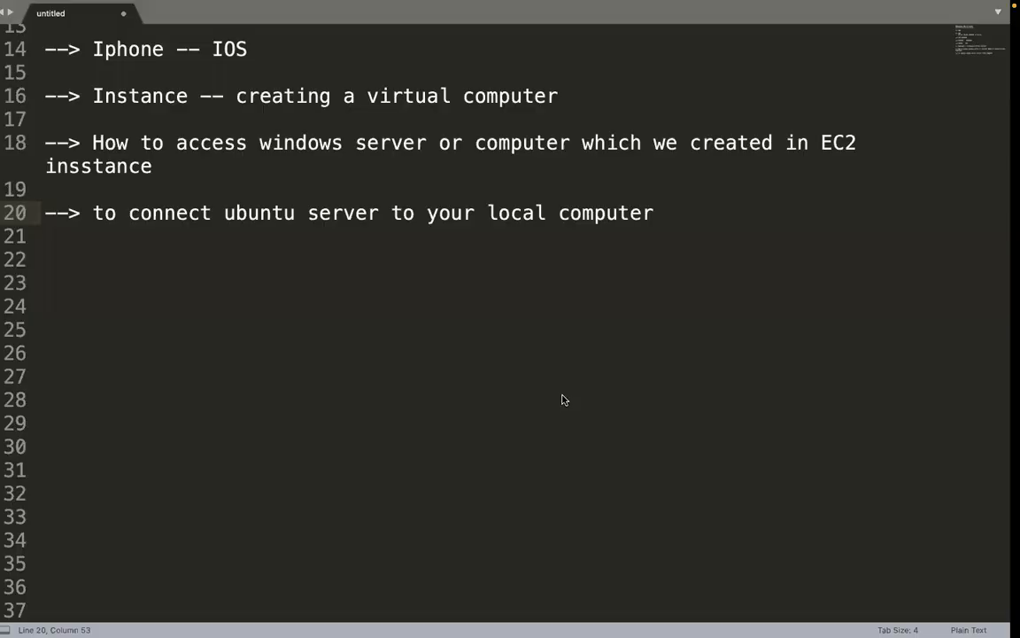
key(Return)
key(Return)
text(--)
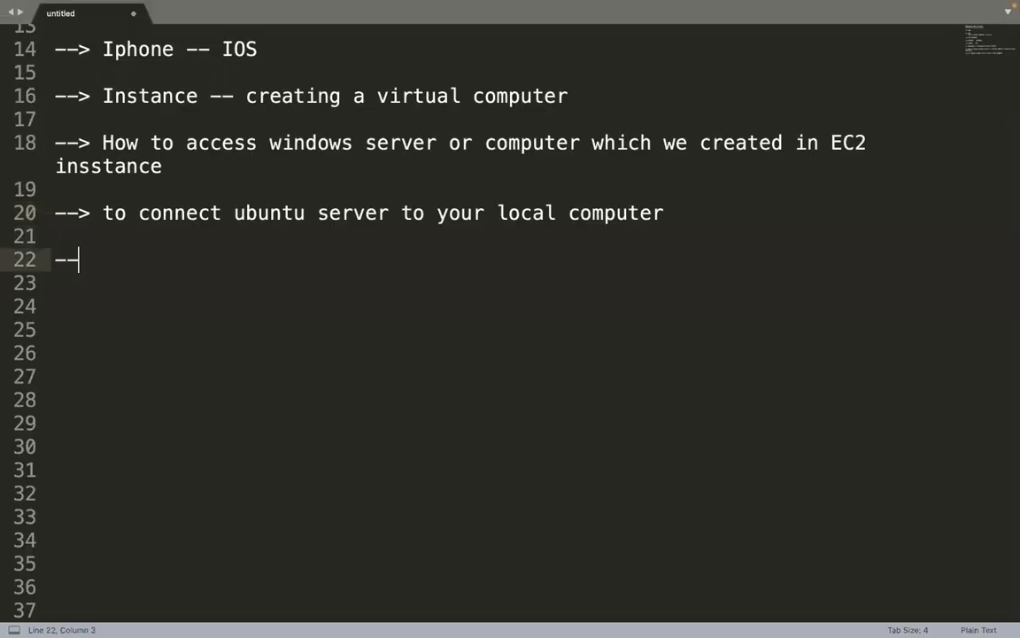
text(> Putty)
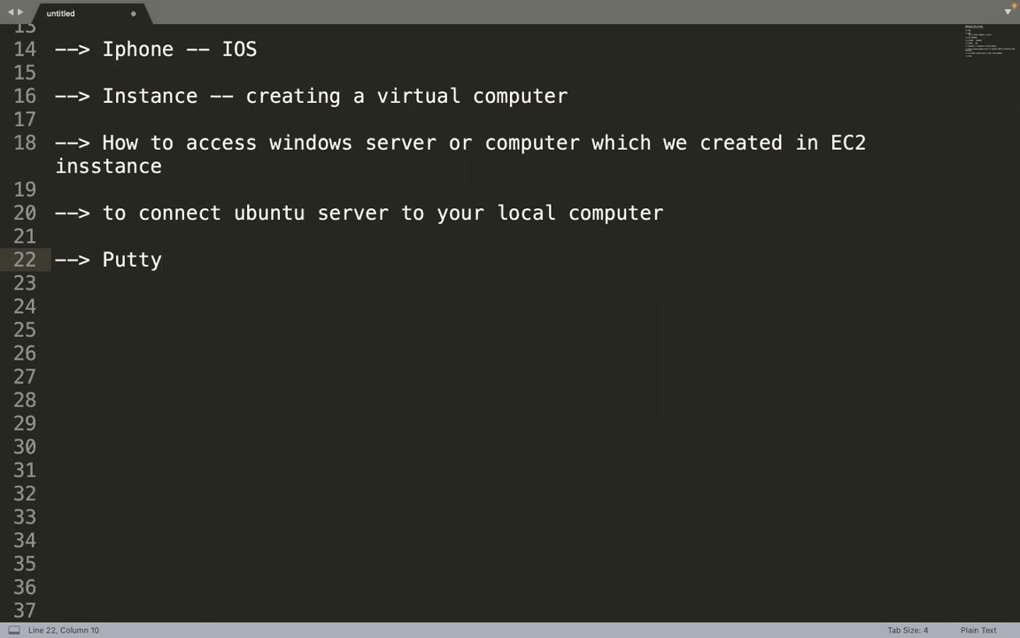
Extend the Putty note with "- to access client ubuntu server, we use putty (for windows user)" and leave a blank line below it
text(- to access cl)
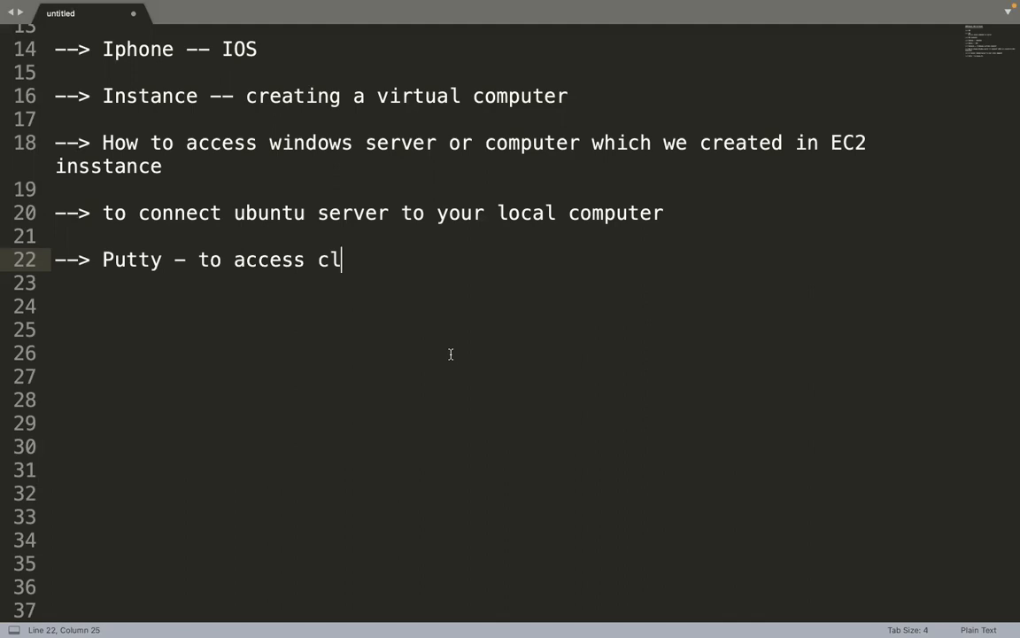
text(ient un)
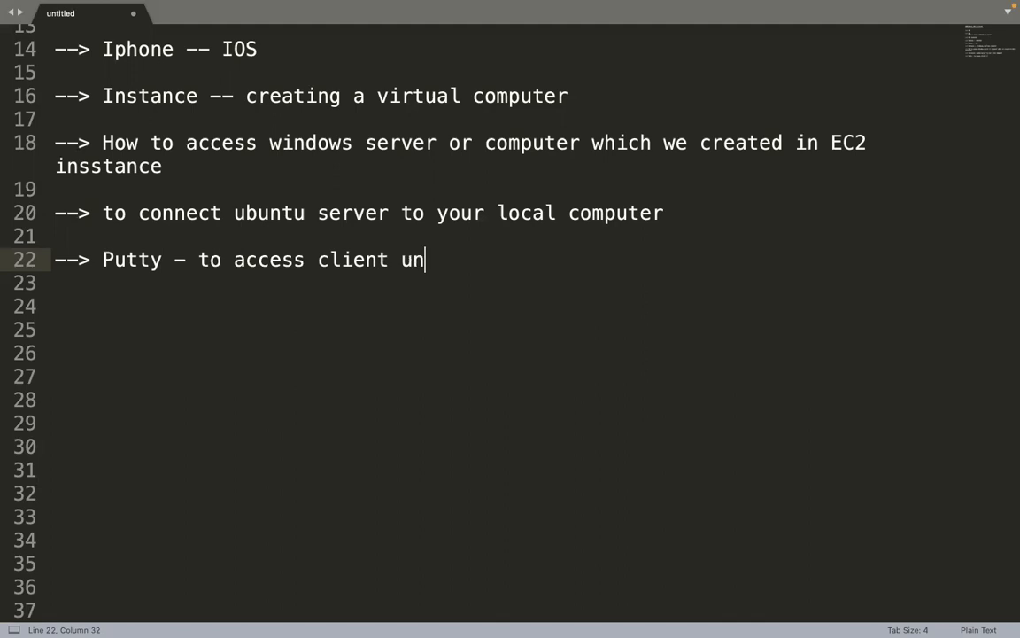
key(BackSpace)
text(buntu server)
key(BackSpace)
text(.)
key(BackSpace)
key(BackSpace)
text(, e)
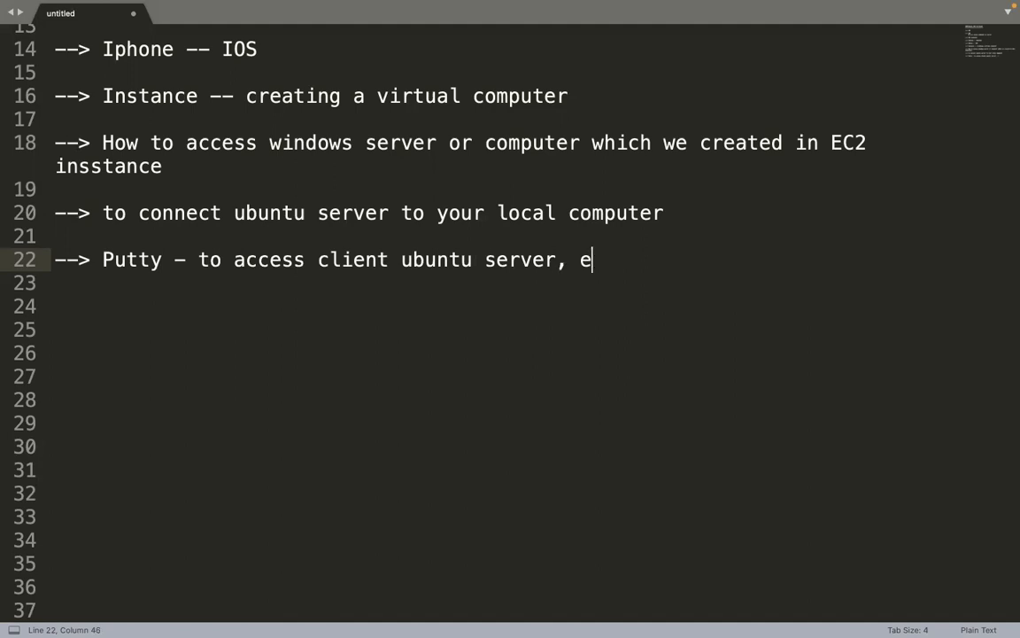
key(BackSpace)
text(we use putty (for wn)
key(BackSpace)
text(indows user)
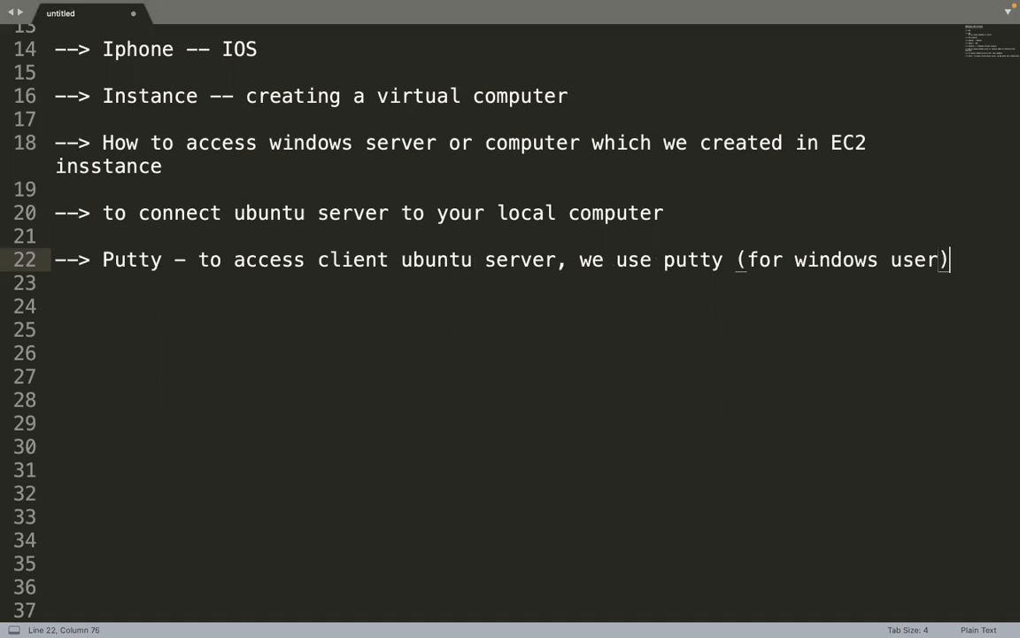
key(Return)
key(Return)
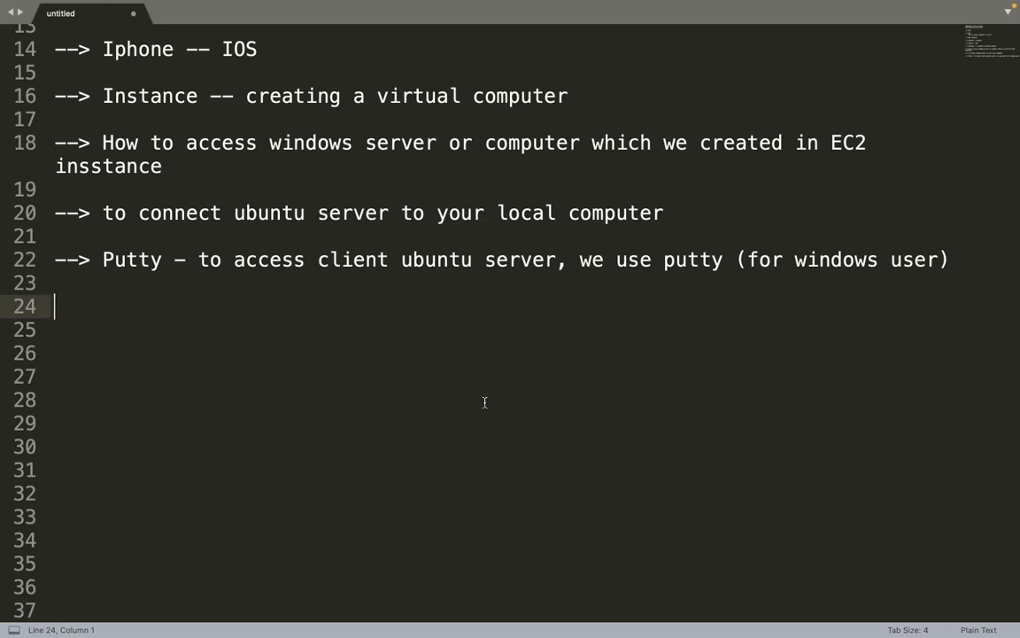
Switch to the AWS console in Chrome, open the Ubuntu instance's SSH client connection details, and highlight the ubuntu@ address in the example command
key(ctrl+Right)
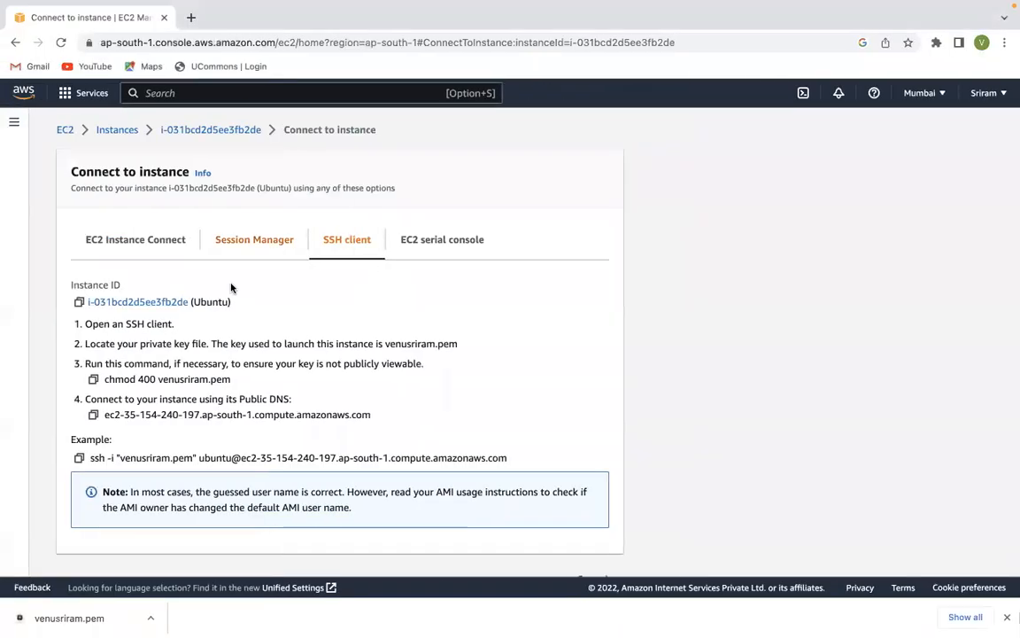
click(108, 130)
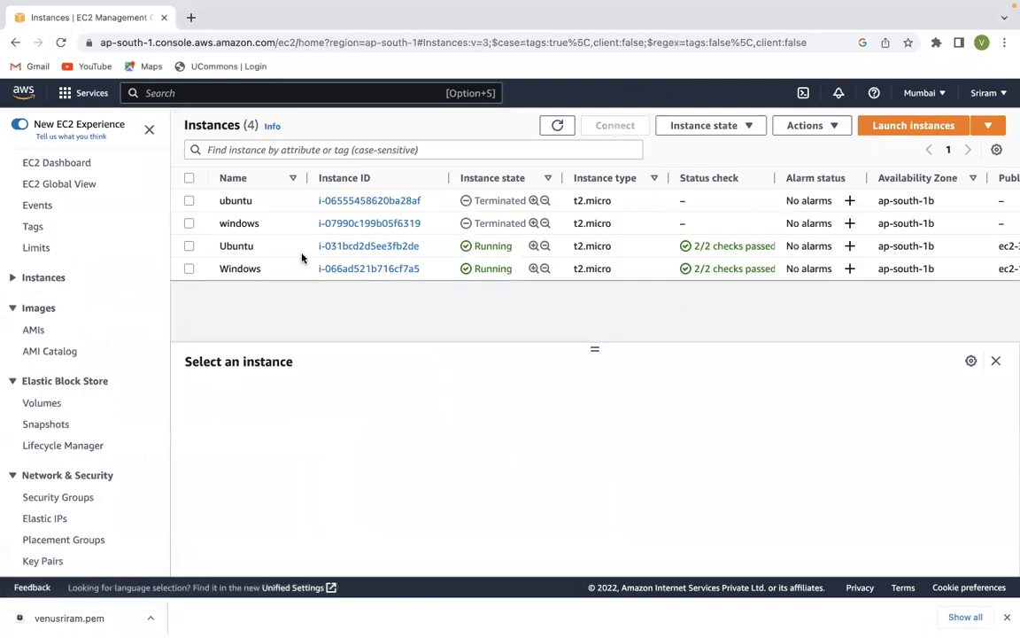
click(355, 246)
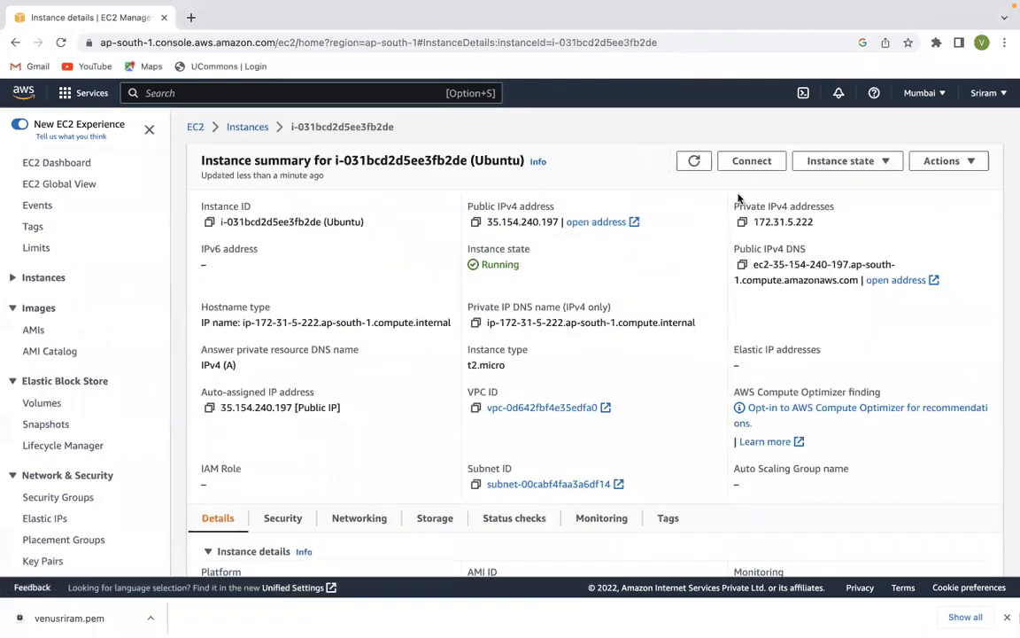
click(759, 160)
scroll(206, 370, down, 1)
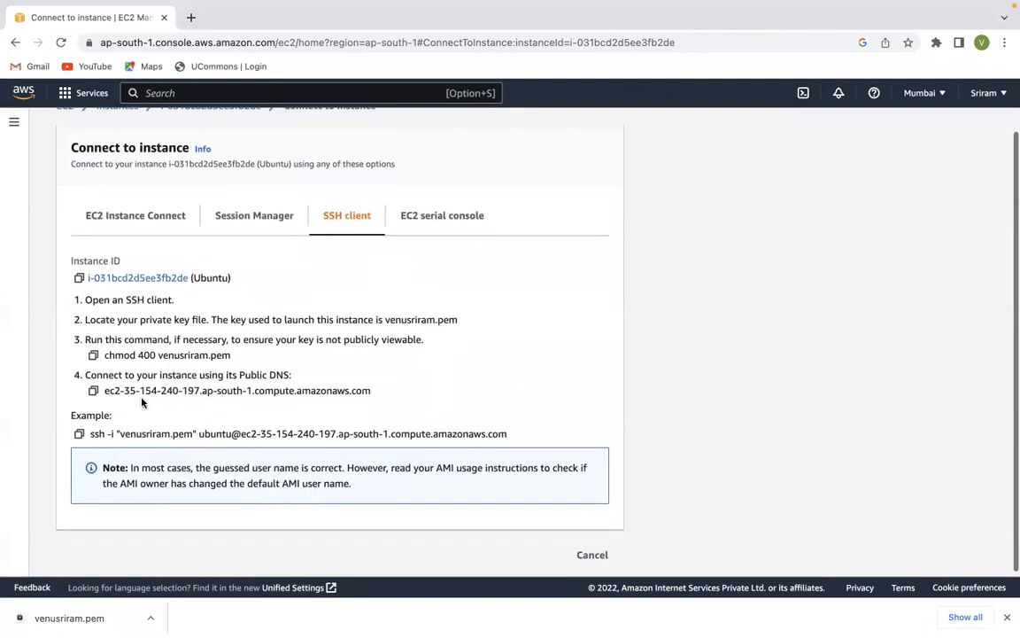
drag(200, 434, 522, 433)
click(522, 433)
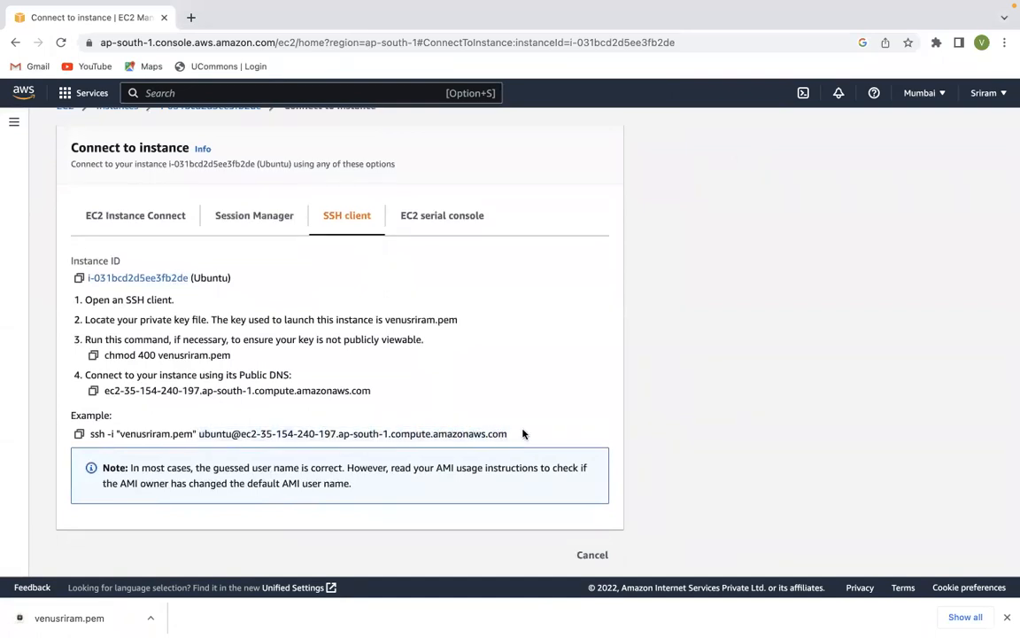
Switch to the PDF guide in Preview and review the PuTTY Configuration pages on the host name, SSH Auth and private key file
key(ctrl+Right)
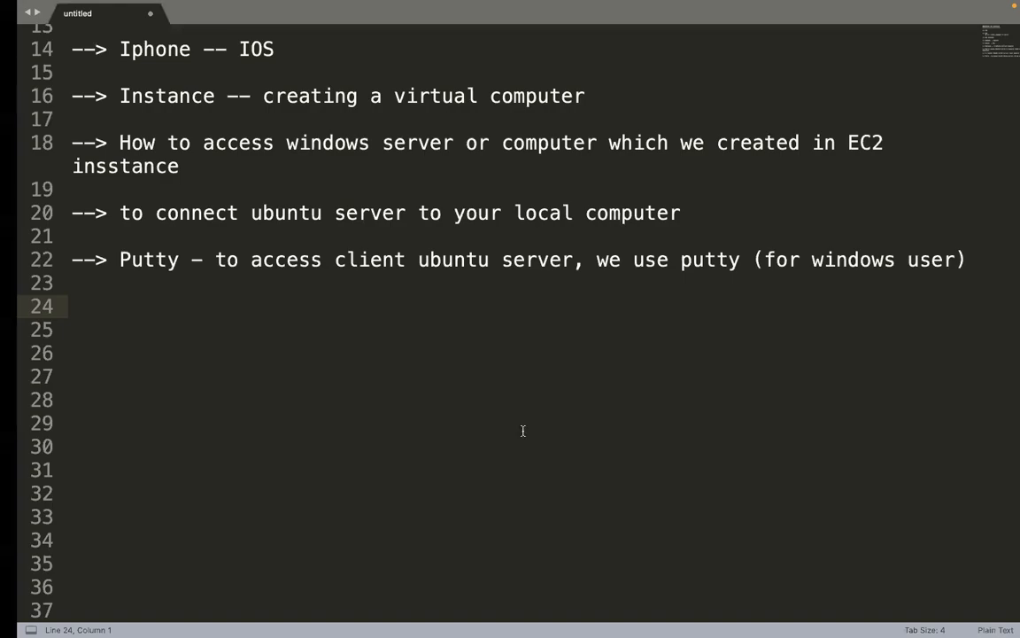
key(ctrl+Right)
key(Right)
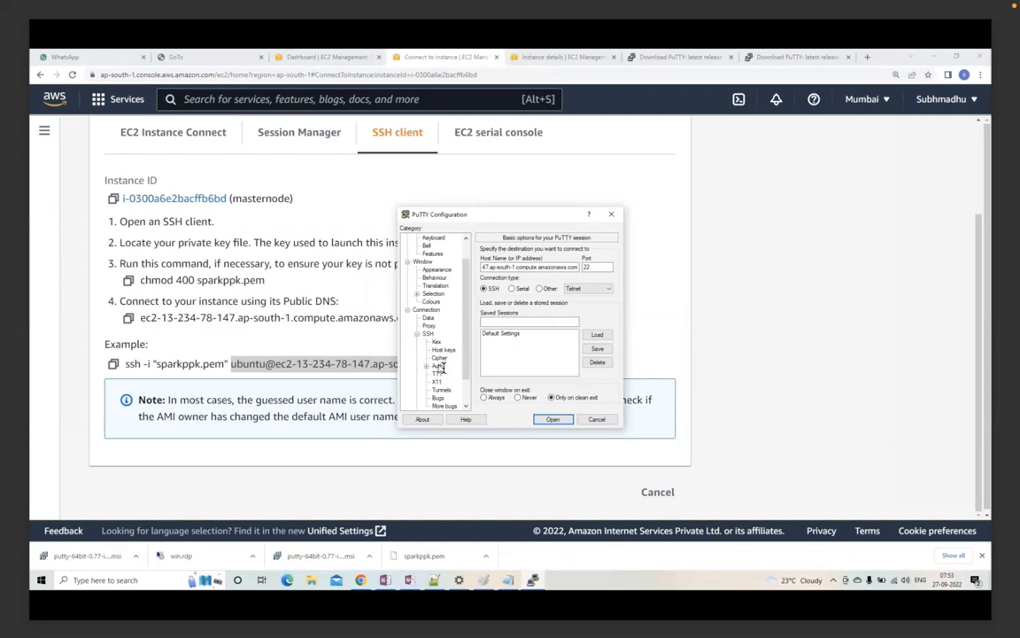
key(Left)
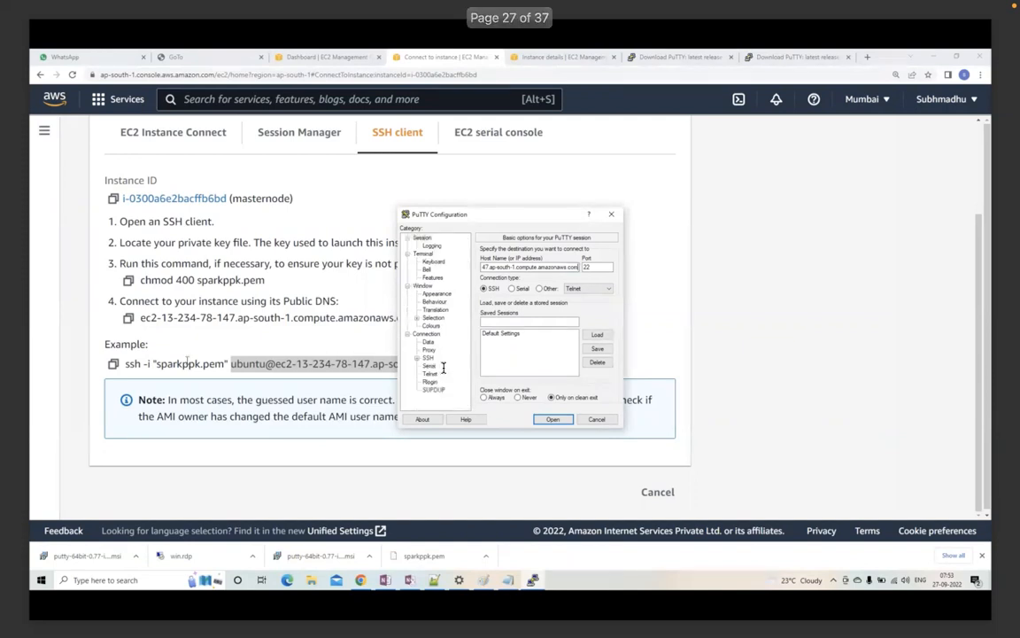
key(Right)
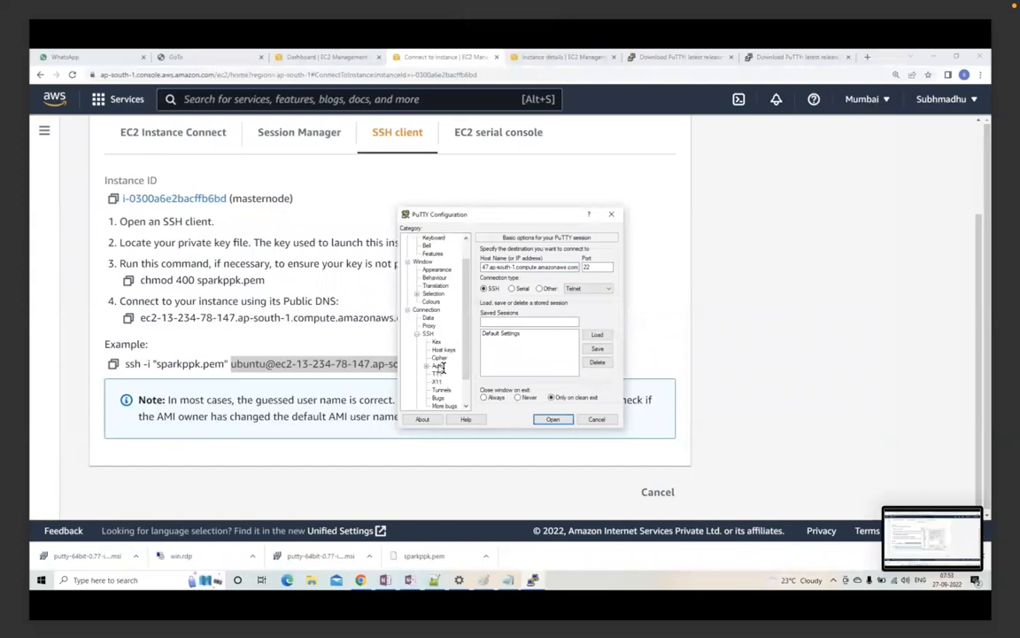
key(Right)
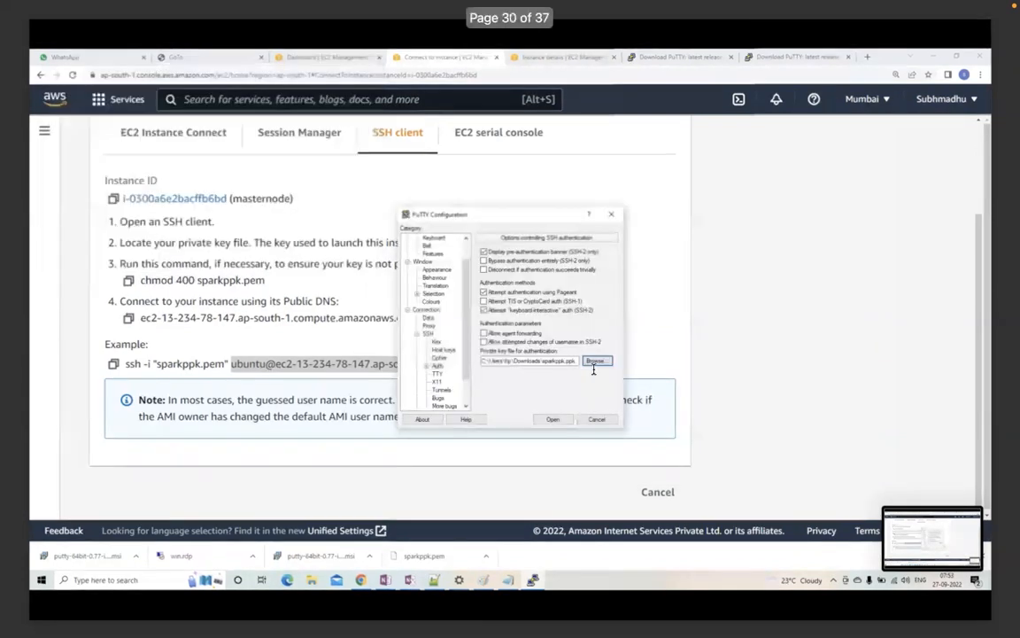
click(553, 419)
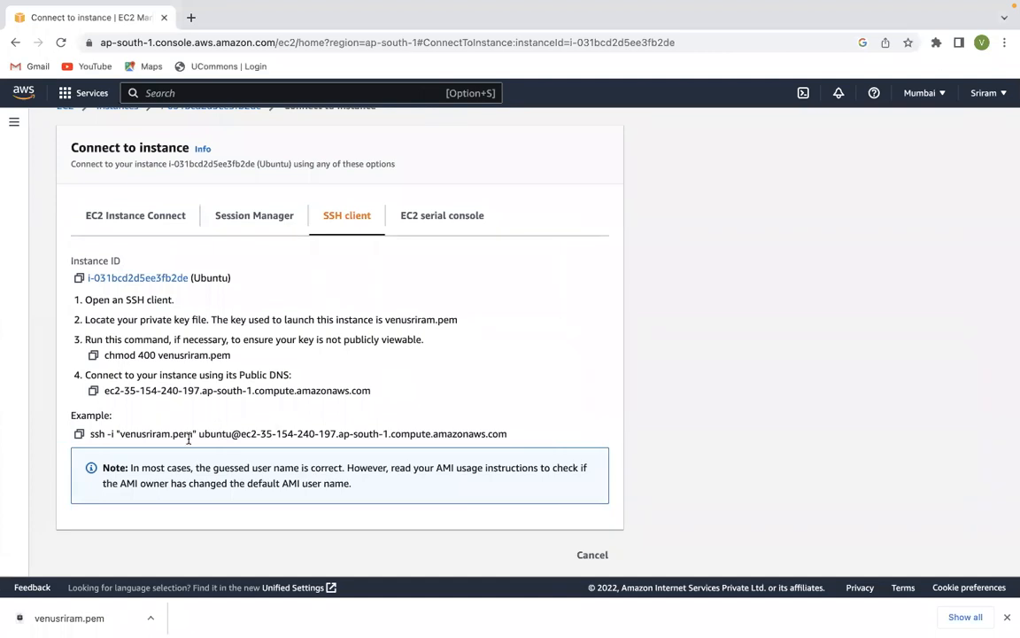
Return to the AWS console in Chrome and copy the full example SSH command for the Ubuntu instance
scroll(416, 428, up, 1)
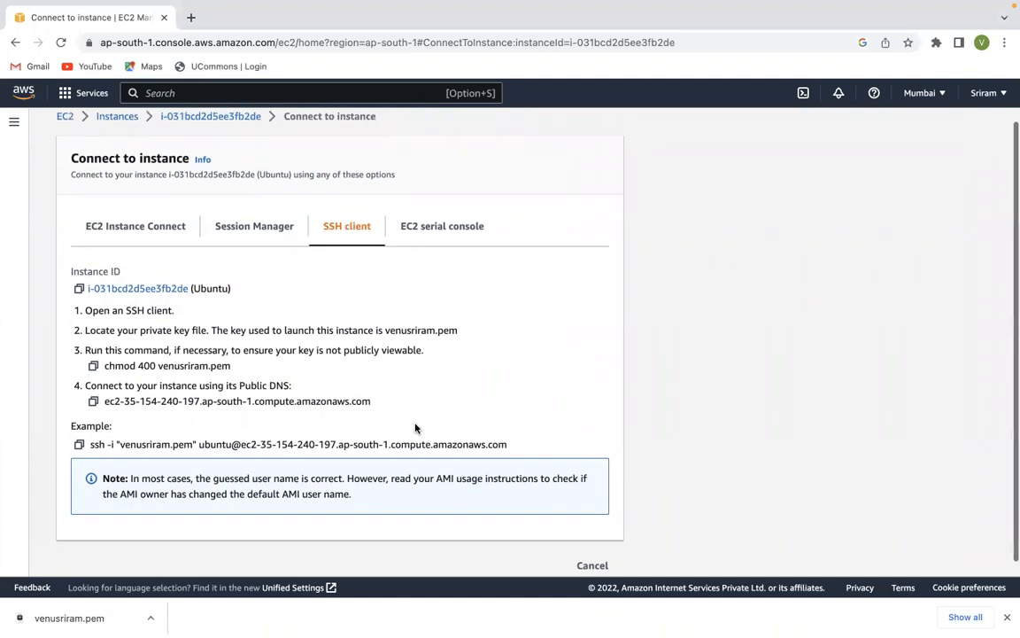
click(79, 444)
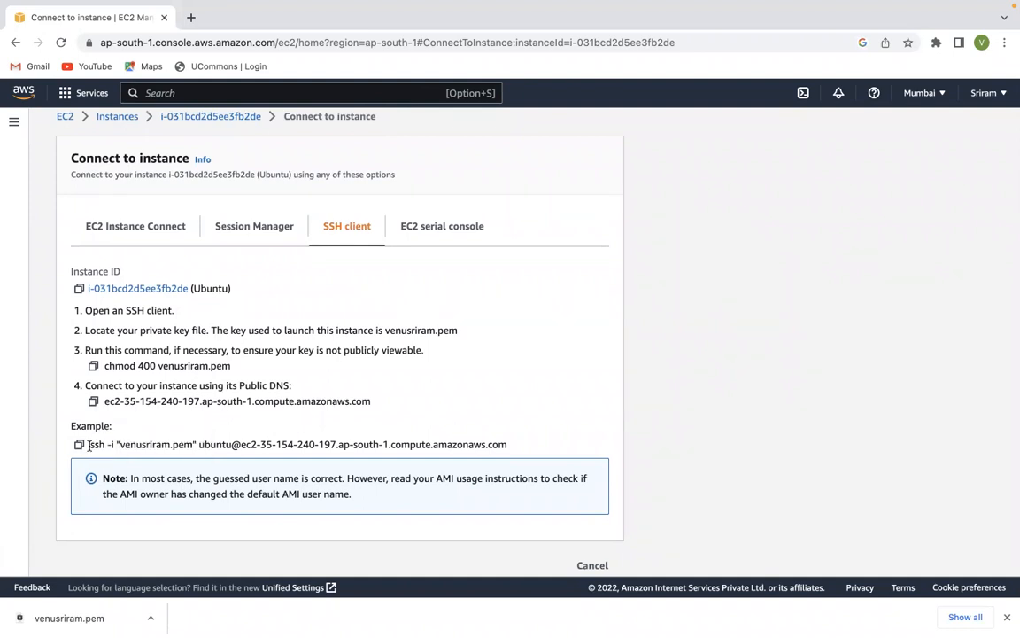
drag(88, 445, 510, 449)
click(508, 447)
drag(201, 444, 510, 446)
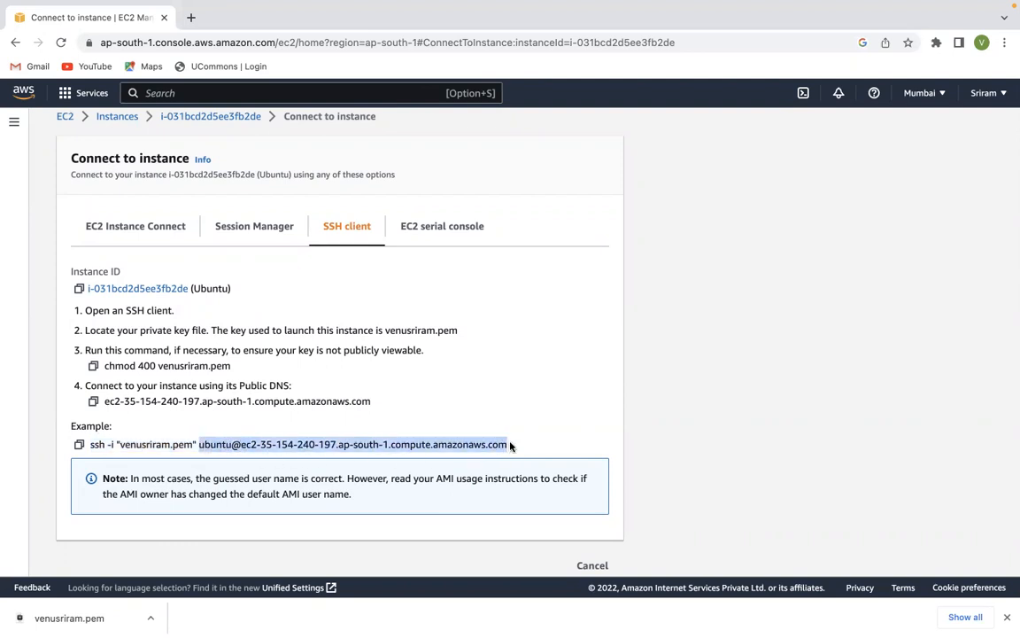
click(79, 445)
click(275, 422)
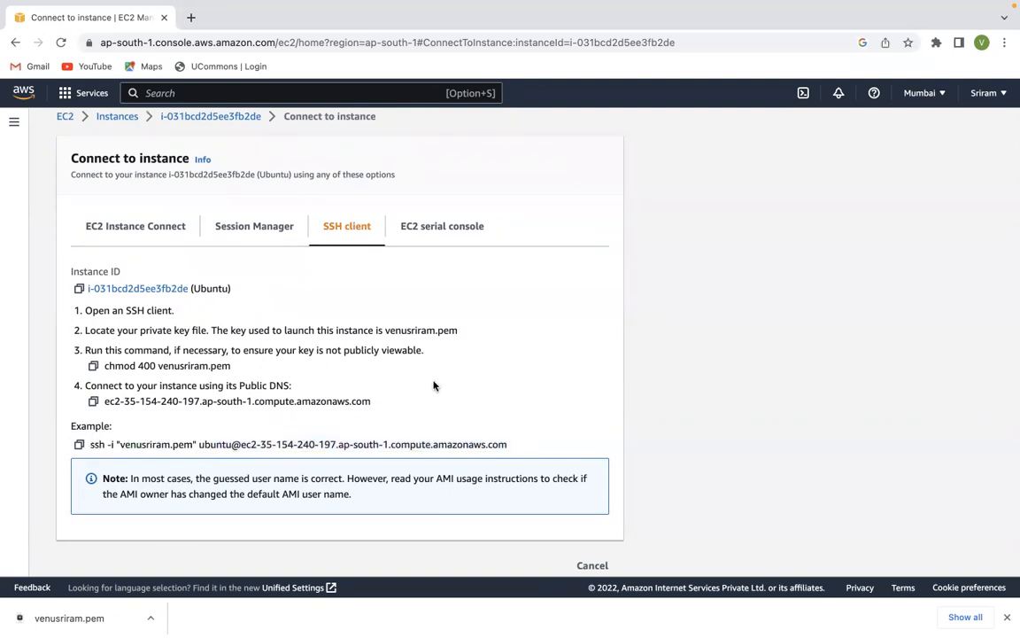
Switch to Terminal and clear its screen
key(ctrl+Left)
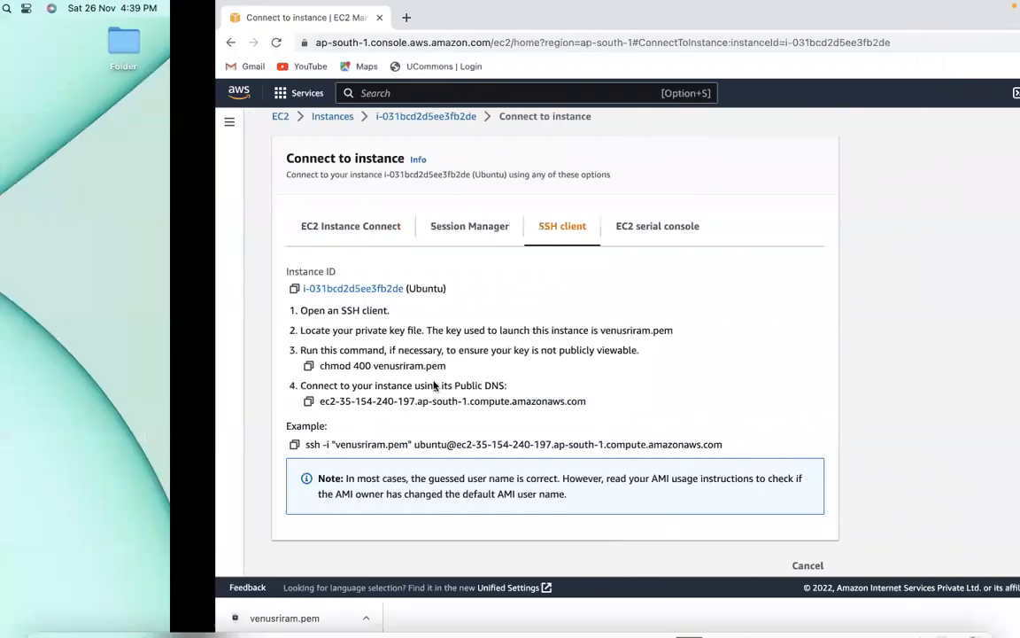
click(723, 610)
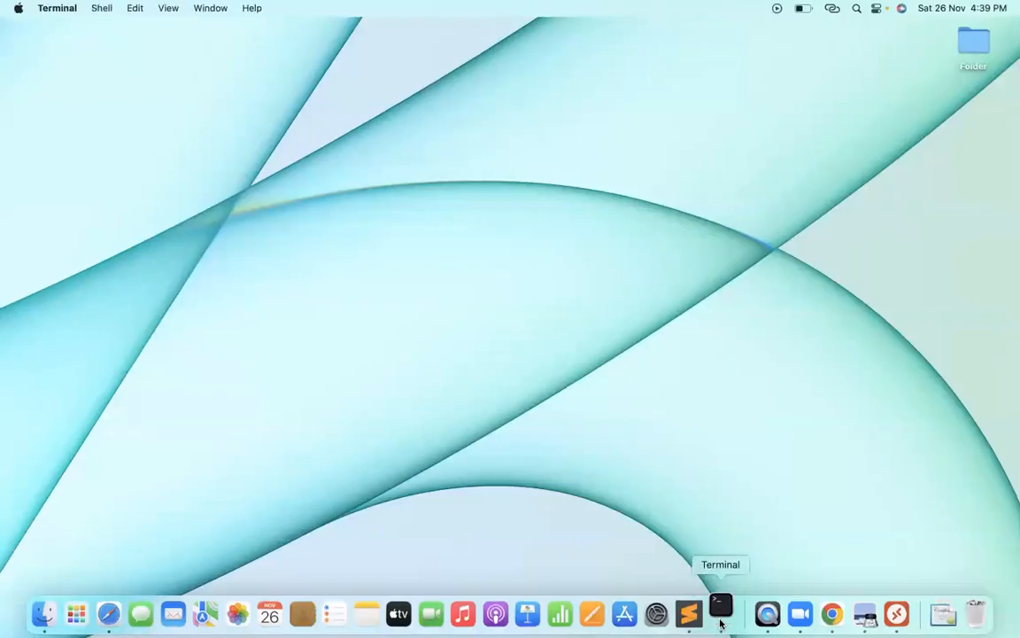
key(ctrl+l)
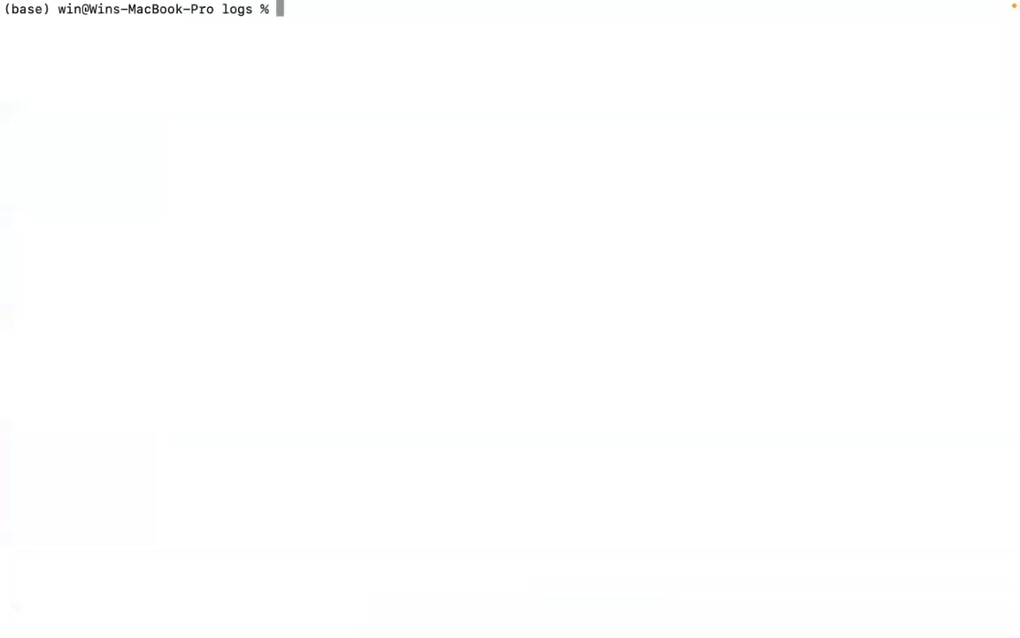
Return to the Sublime Text notes and add the line "--> For mac users, don't need putty" below the Putty note
key(ctrl+Left)
key(ctrl+Right)
key(ctrl+Right)
key(ctrl+Right)
key(Return)
text(--> )
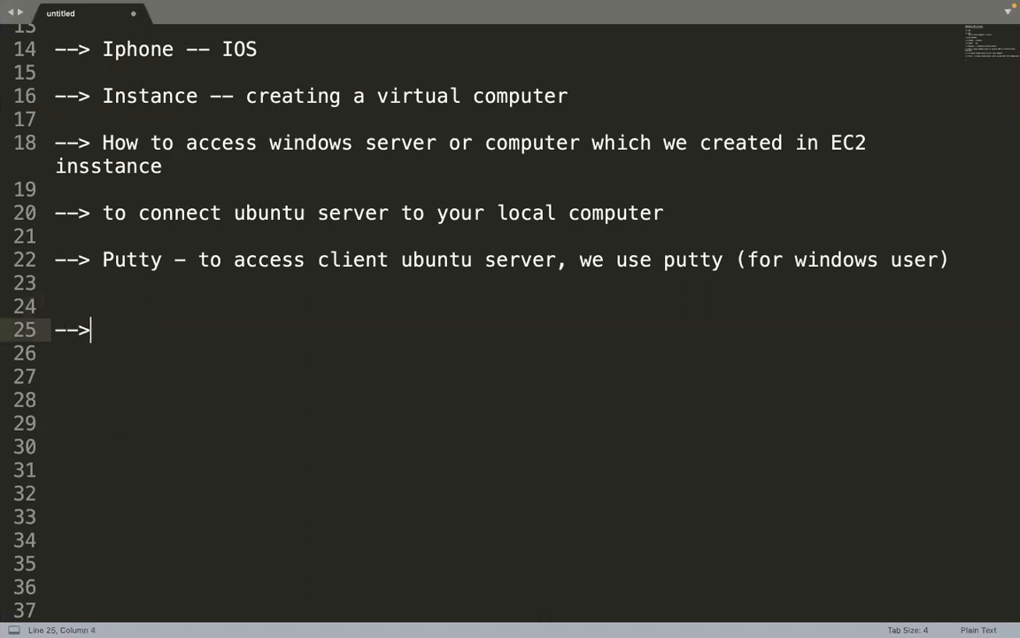
text(For ma)
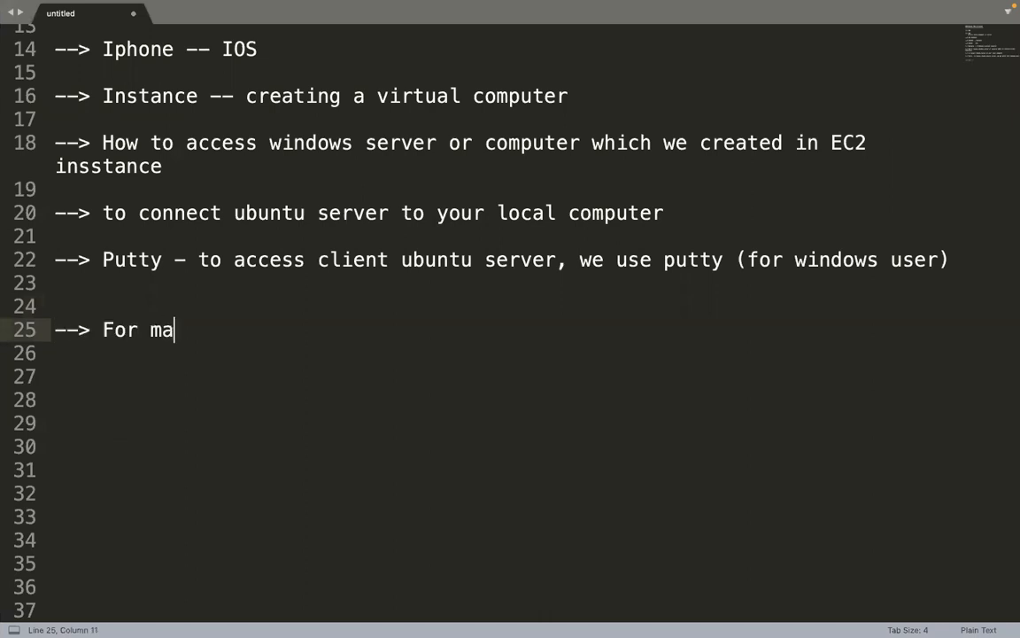
text(c usrs)
key(BackSpace)
text(e)
key(BackSpace)
key(BackSpace)
text(ers fo)
key(BackSpace)
key(BackSpace)
key(BackSpace)
text(, dont)
key(BackSpace)
text('t need )
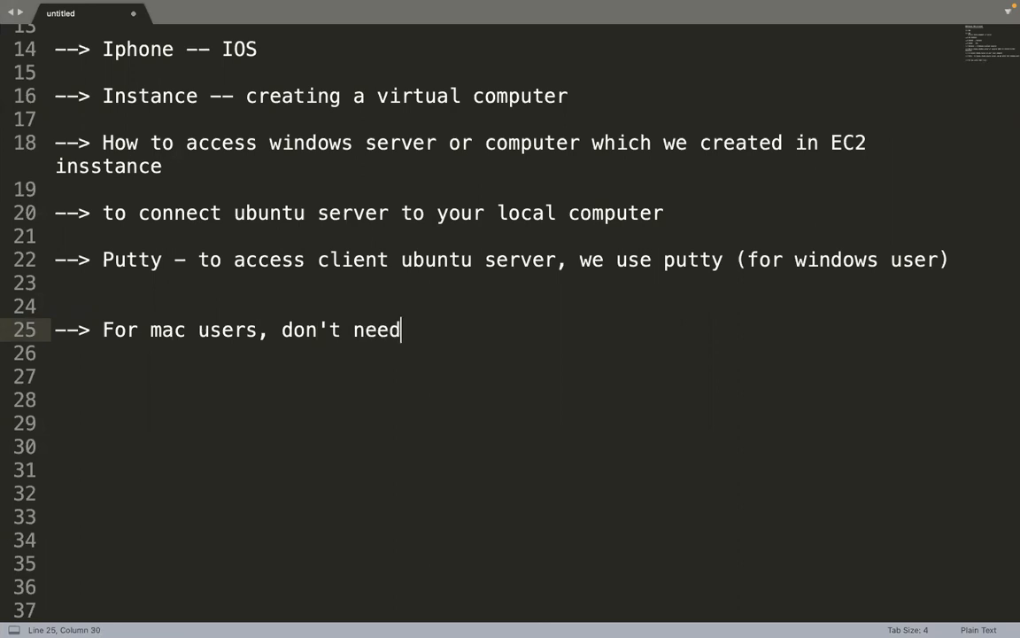
text(putty)
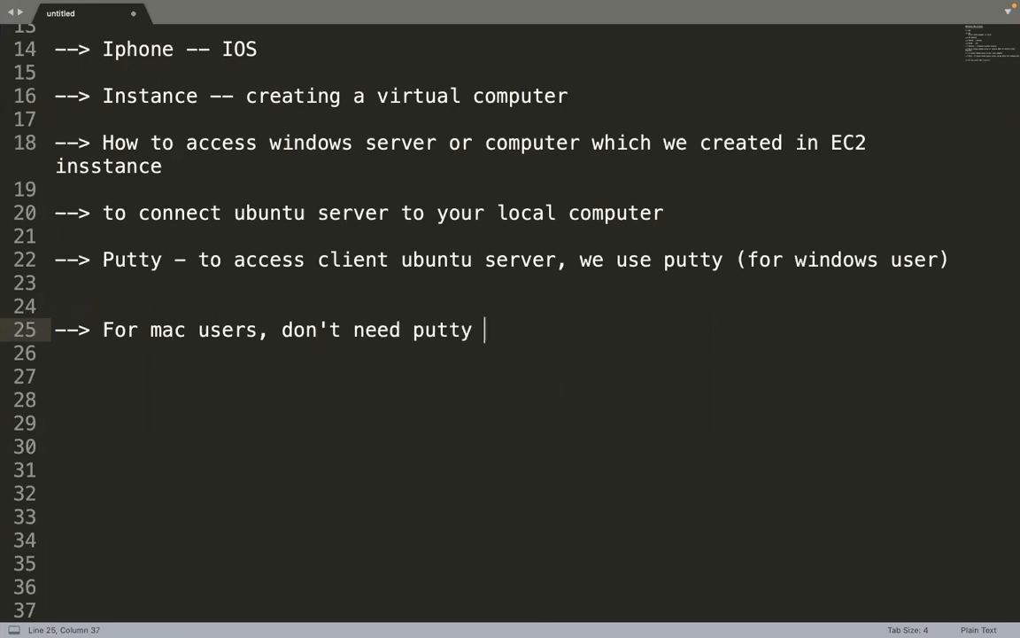
Switch to Terminal, change to the home directory with cd, and clear the screen
key(ctrl+Left)
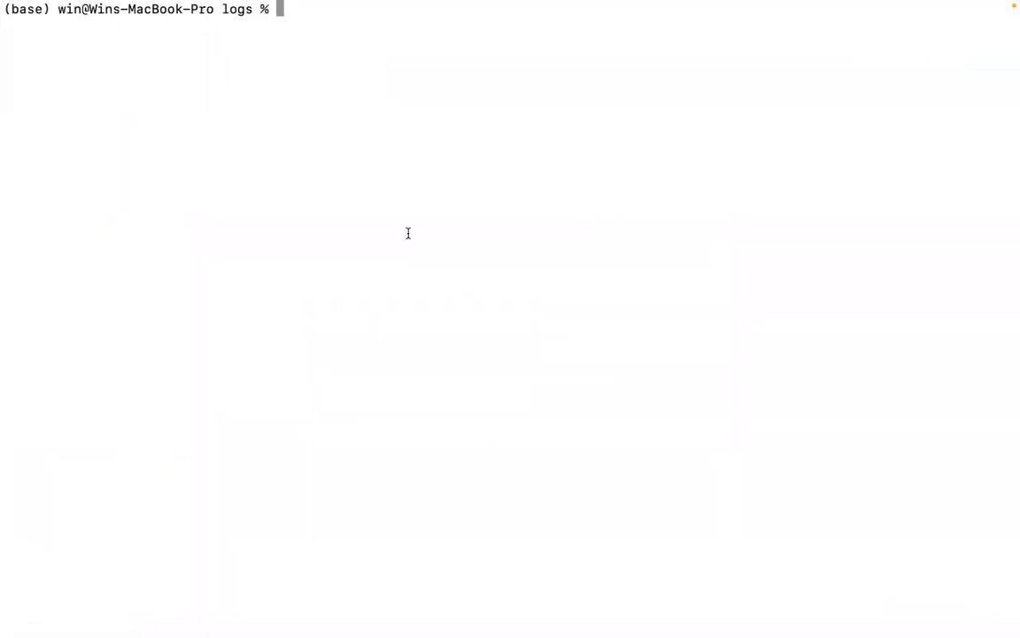
text(cd)
key(Return)
key(Return)
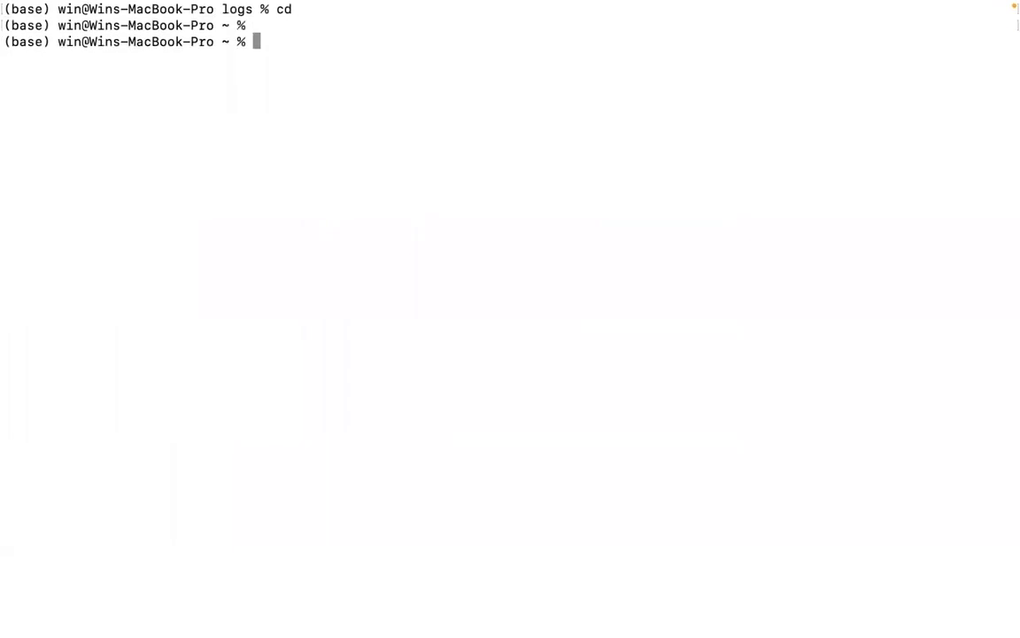
key(super+k)
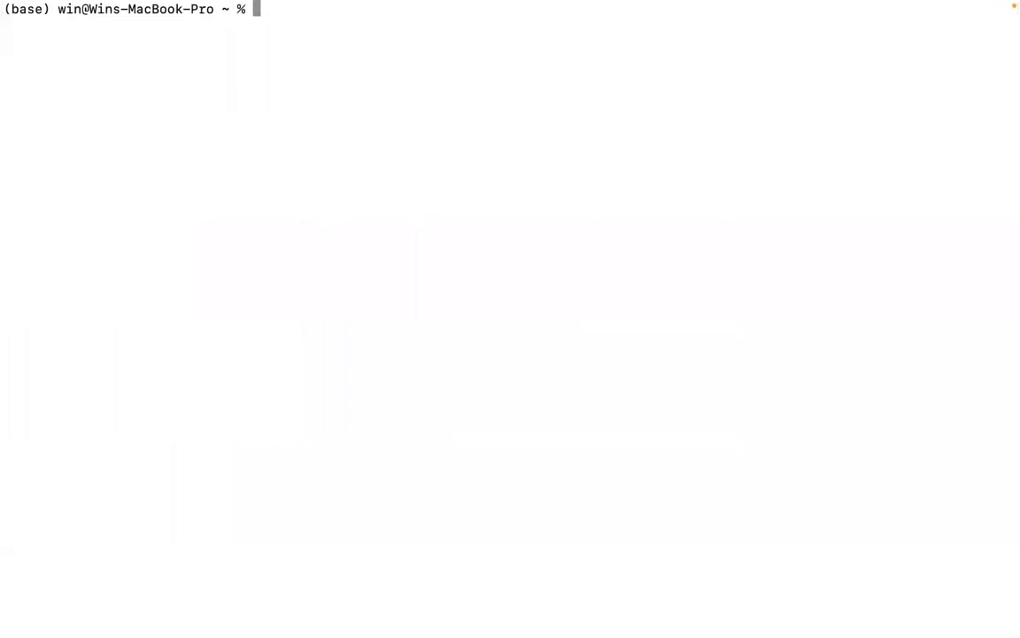
Try to connect to the Ubuntu instance by running the copied SSH command, answering "yes" to the host authenticity question
key(super+v)
key(ctrl+Right)
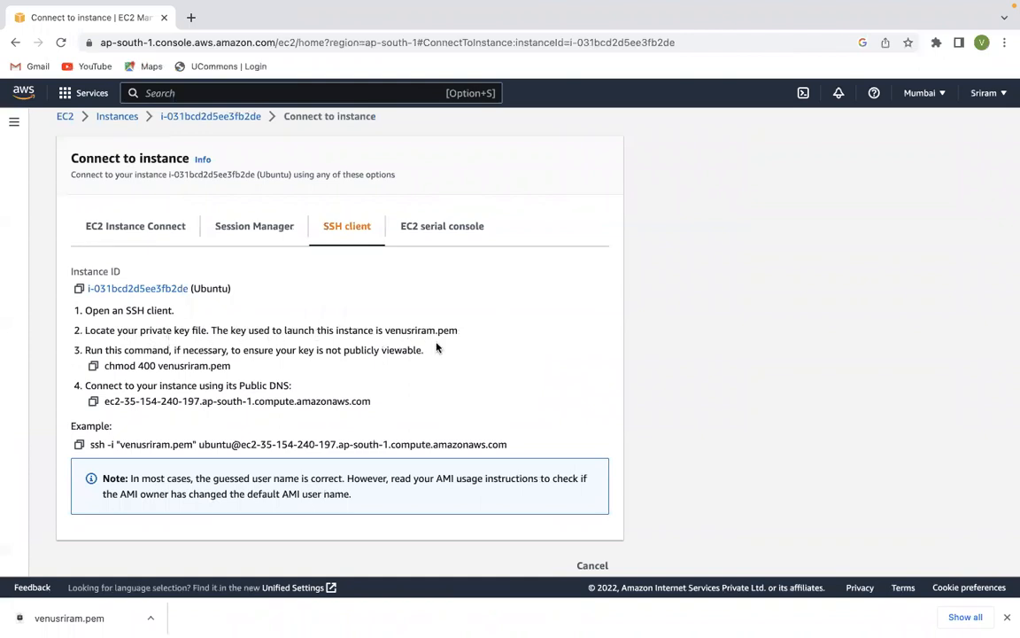
key(ctrl+Left)
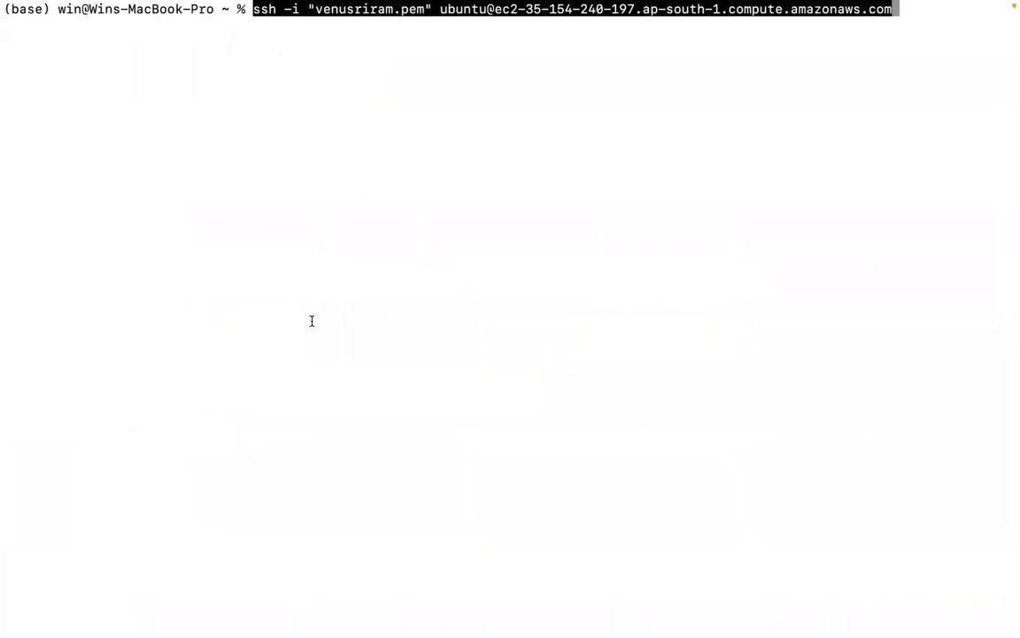
key(Return)
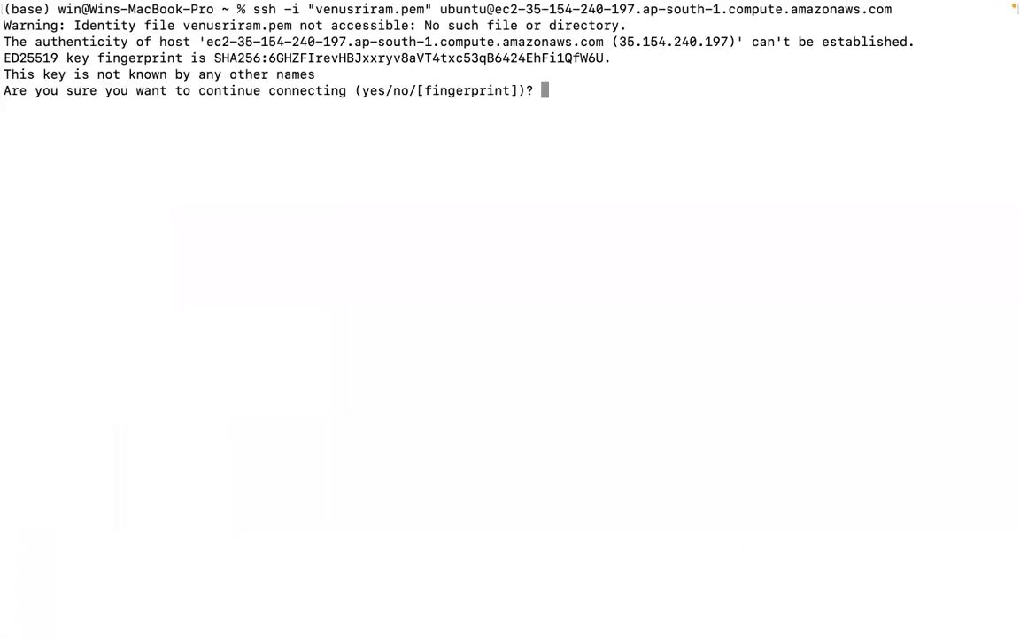
text(yes)
key(Return)
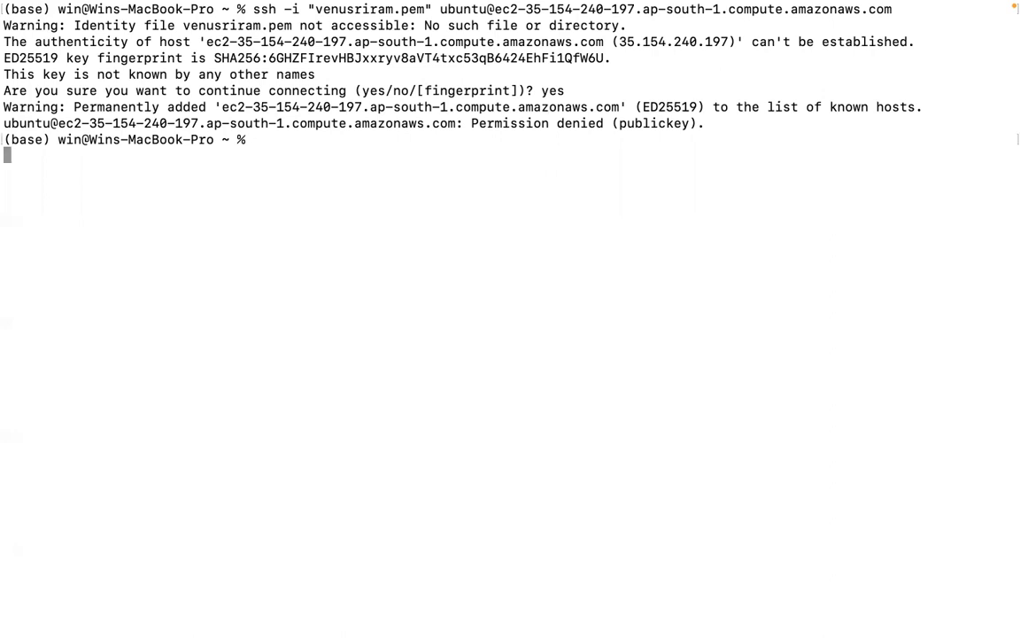
key(Return)
key(Return)
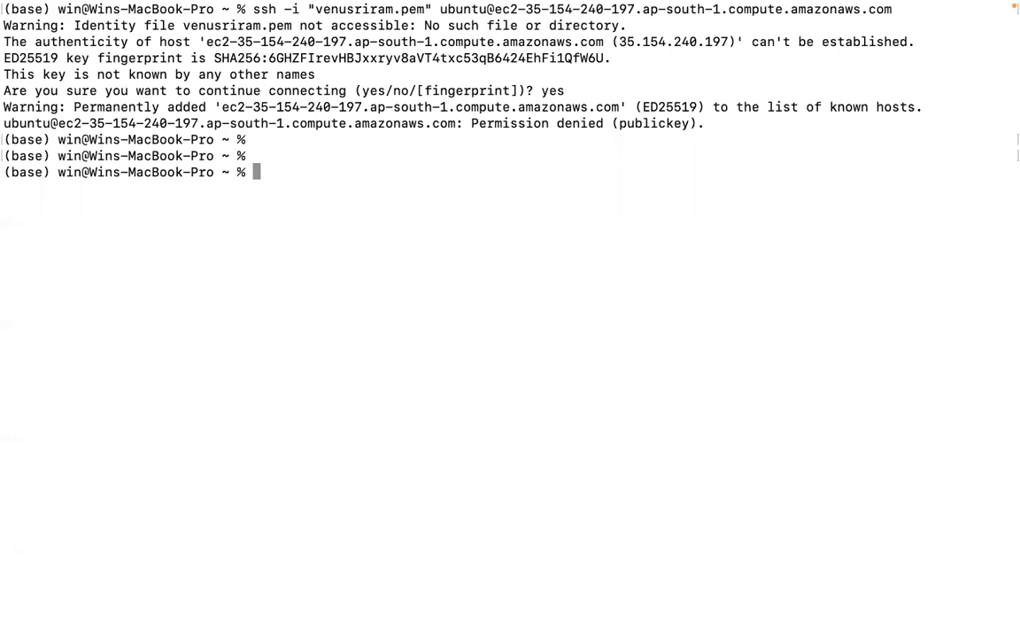
Review the private key instructions on the AWS connect page, and change Terminal's working directory to Downloads
key(ctrl+Right)
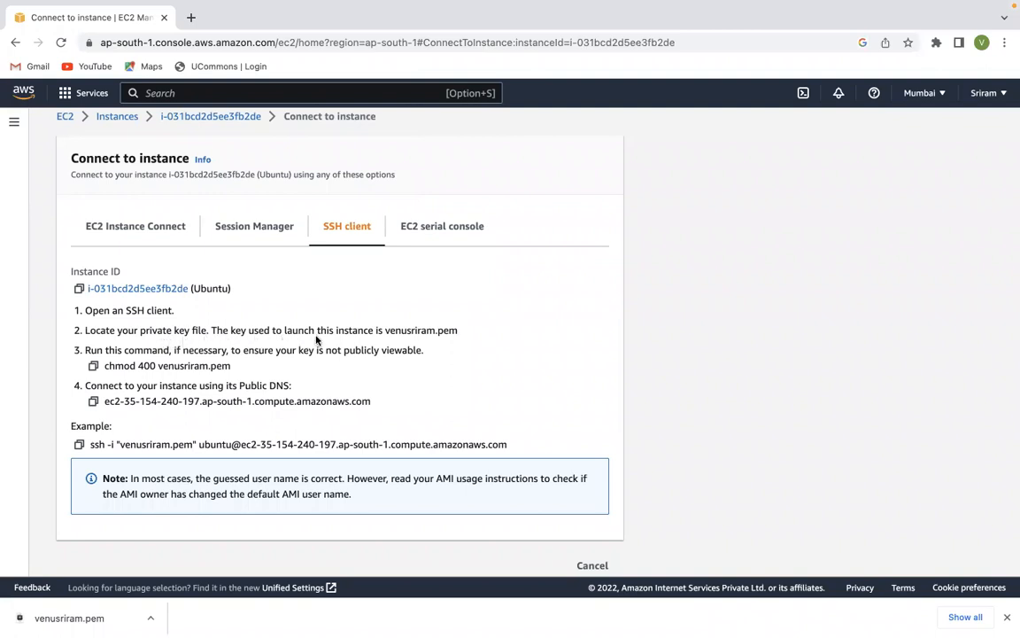
key(ctrl+Left)
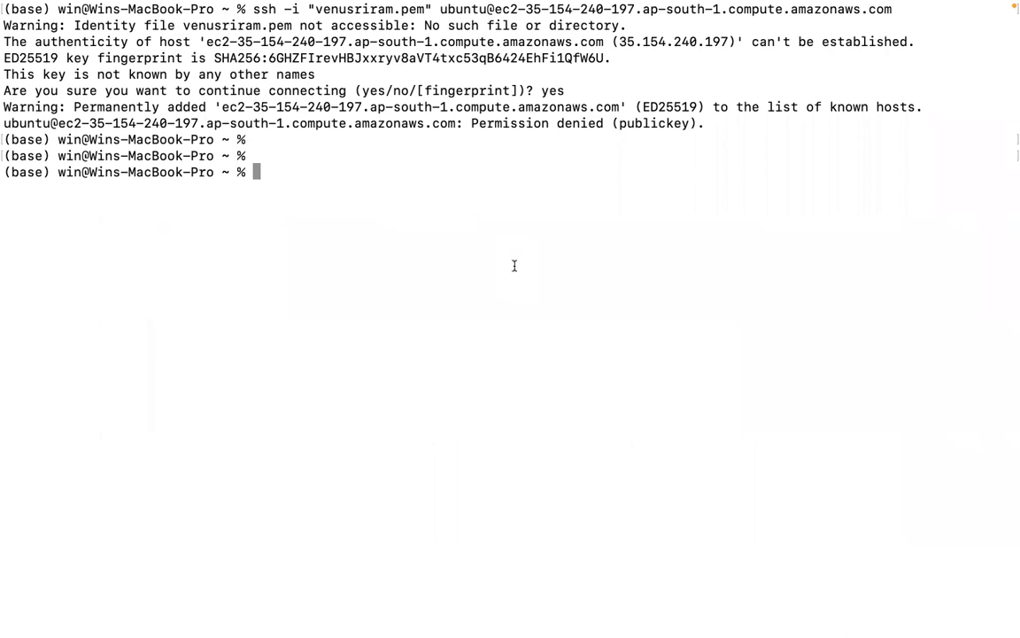
text(cd Do)
key(Tab)
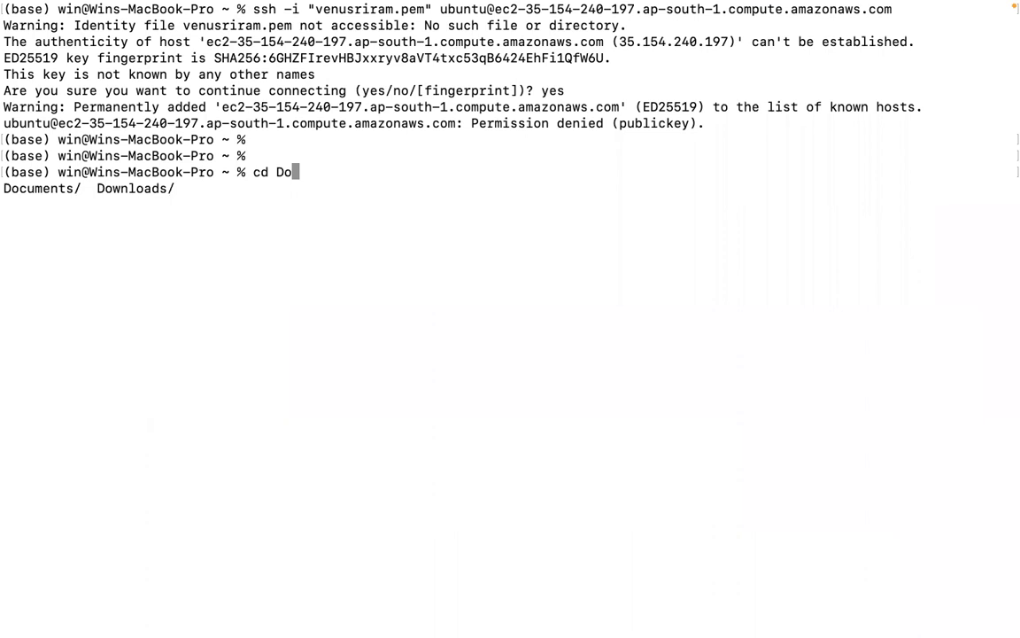
text(w)
key(Tab)
key(Return)
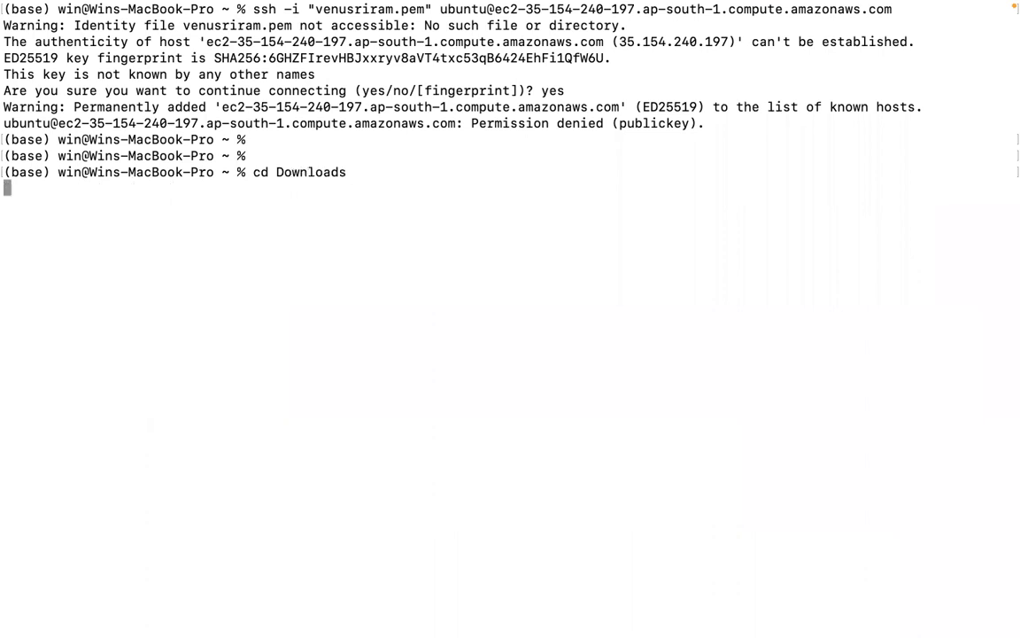
Try to connect to the Ubuntu instance by rerunning the previous SSH command from the Downloads directory
key(Return)
key(Up)
key(Up)
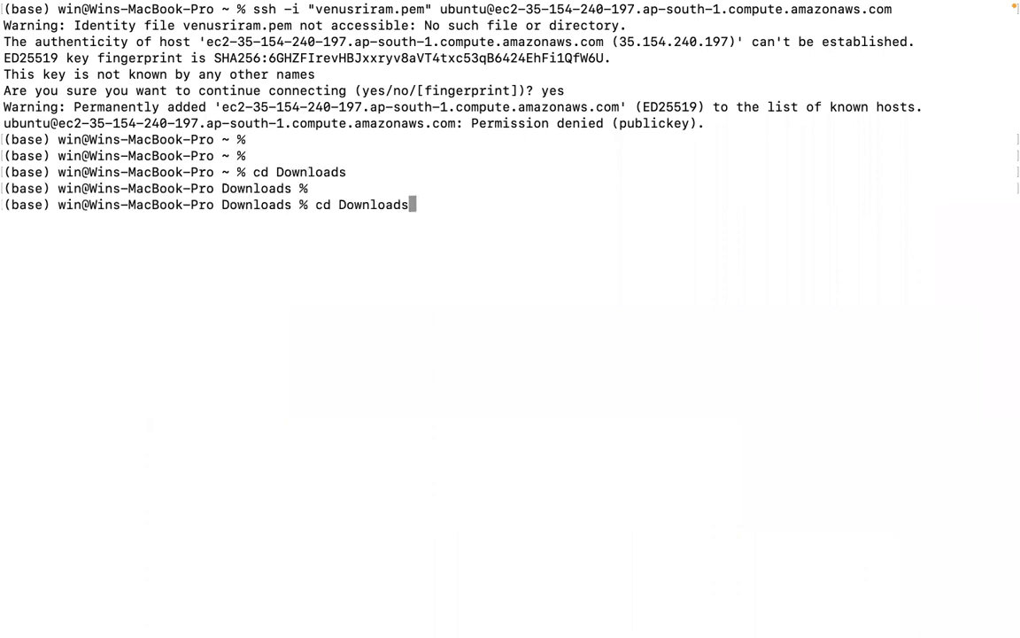
key(Return)
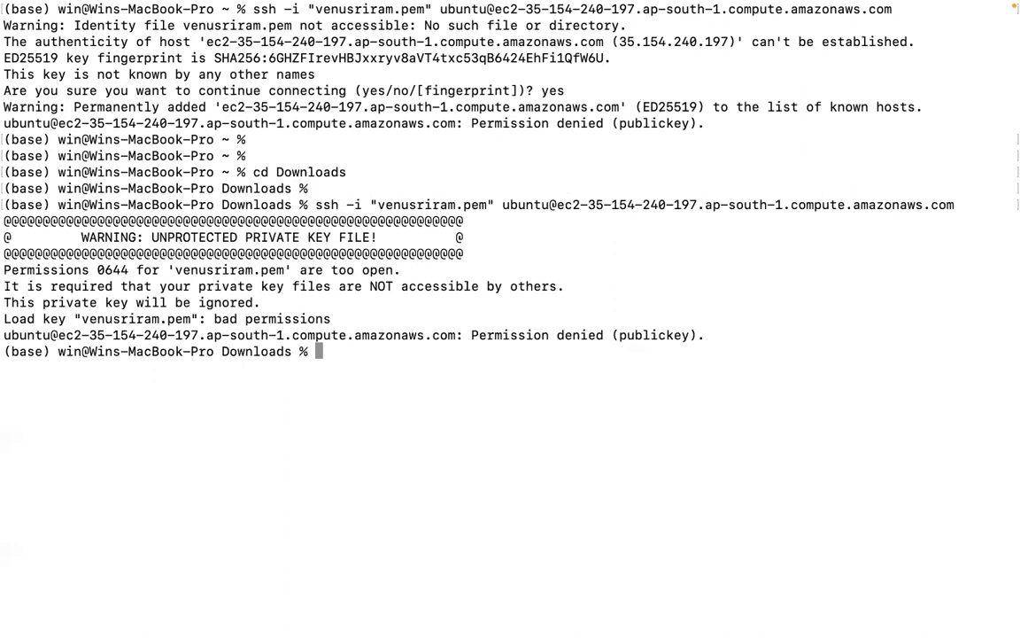
key(Return)
key(Return)
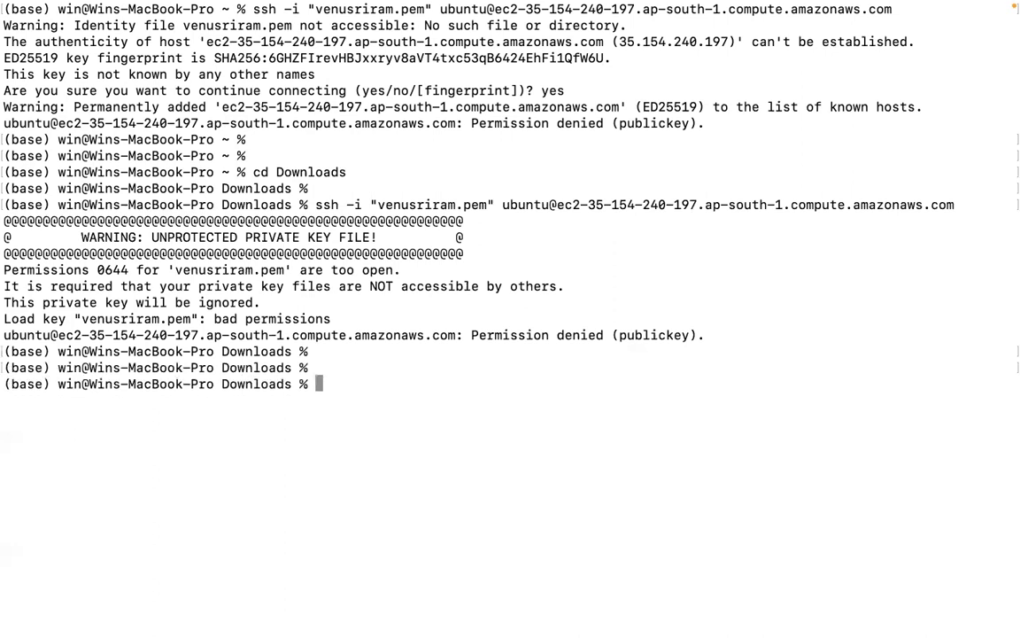
Return to the home directory with cd and clear the Terminal screen
key(ctrl+l)
text(cd)
key(Return)
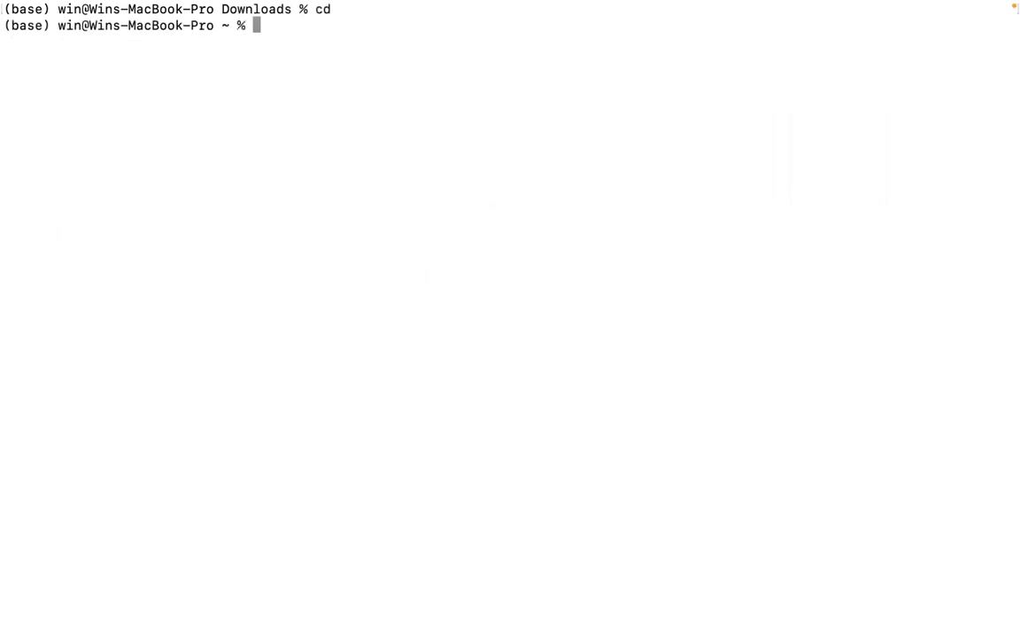
key(Return)
key(Return)
key(Return)
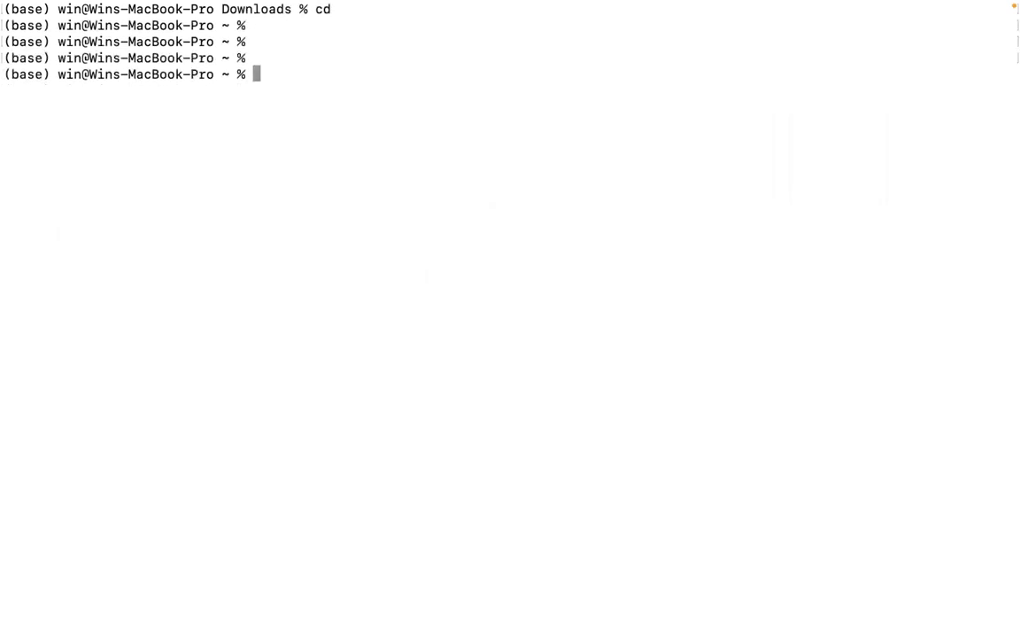
key(ctrl+l)
key(ctrl+l)
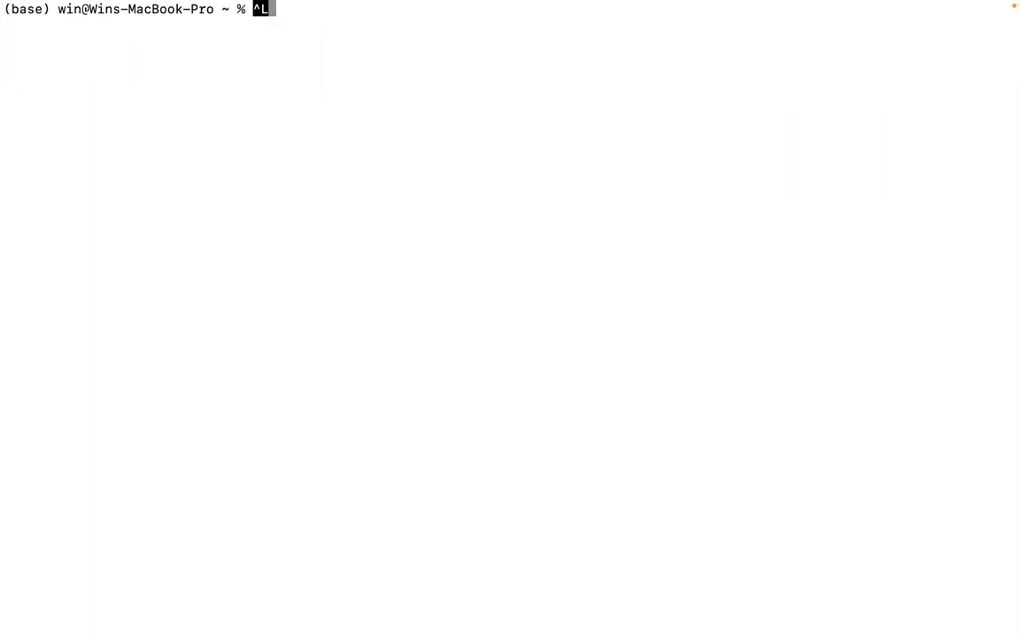
key(BackSpace)
key(Return)
key(Return)
key(Return)
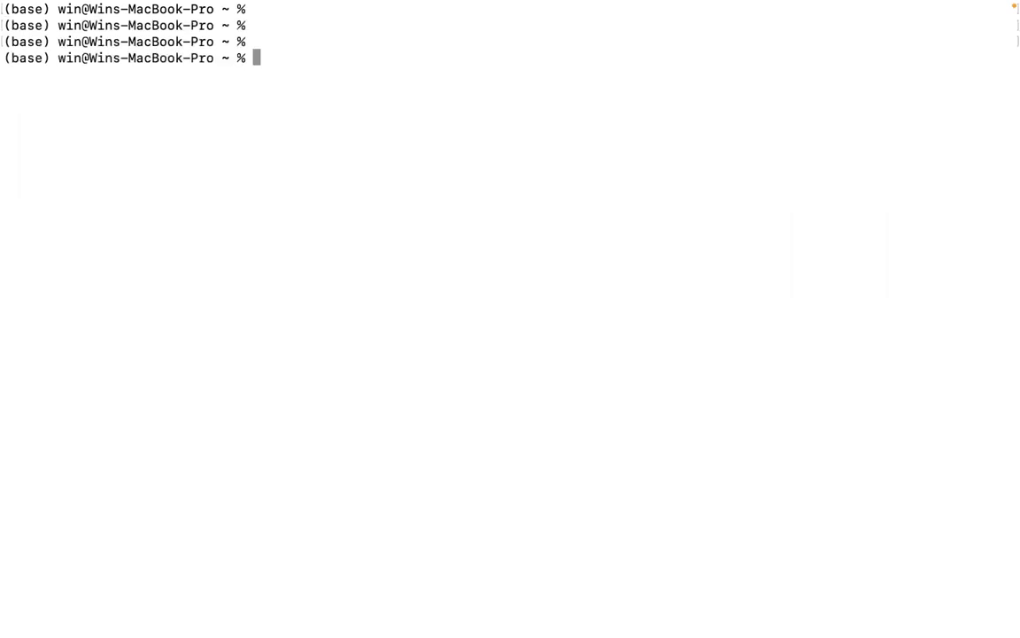
Check the key file location instructions on the AWS connect page, and print Terminal's current directory with pwd
key(ctrl+Right)
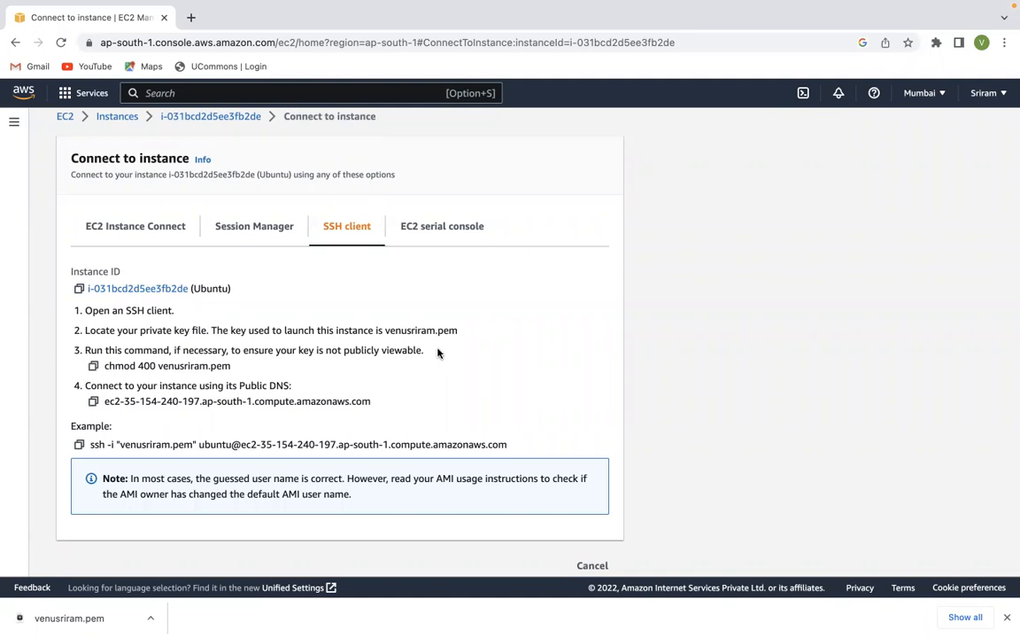
key(ctrl+Left)
text(pwd)
key(Return)
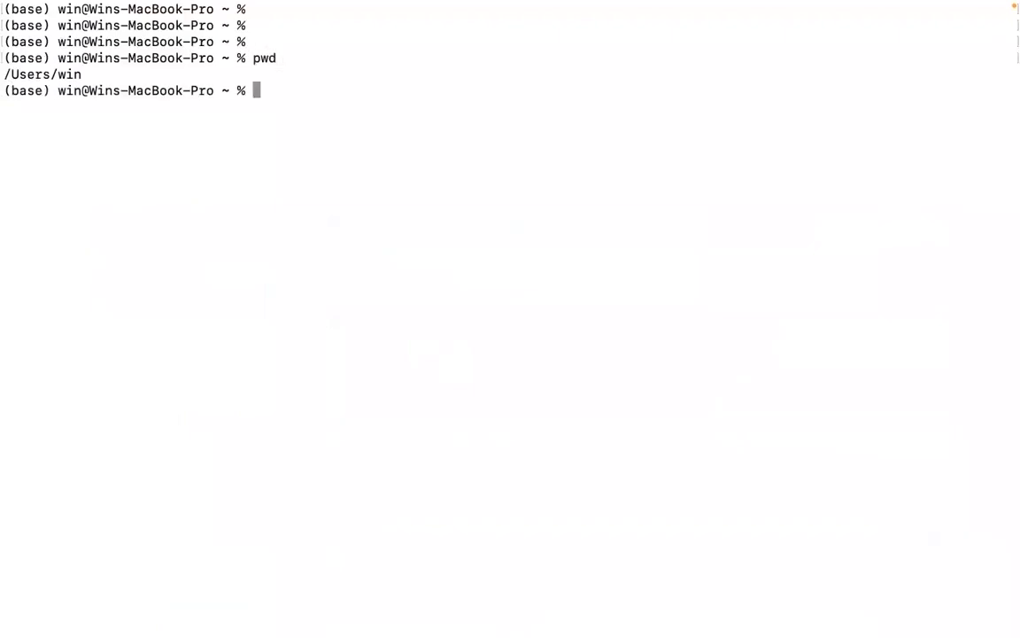
Change to the Downloads directory and list its files with ls, clearing the screen after checking for the key file
text(cd S)
key(BackSpace)
text(Downloads)
key(Return)
text(ls)
key(Return)
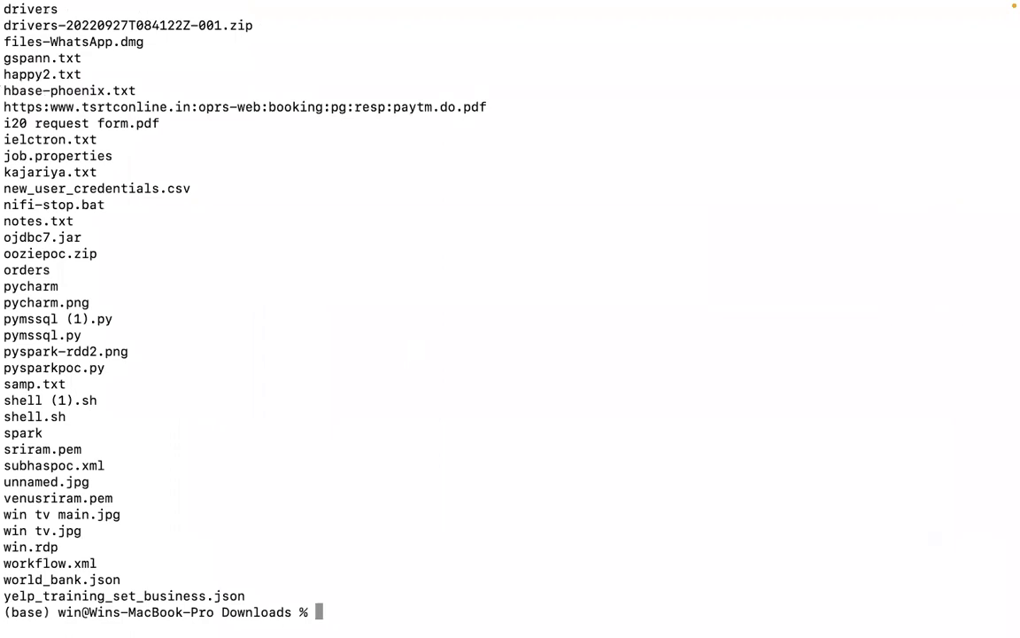
key(ctrl+l)
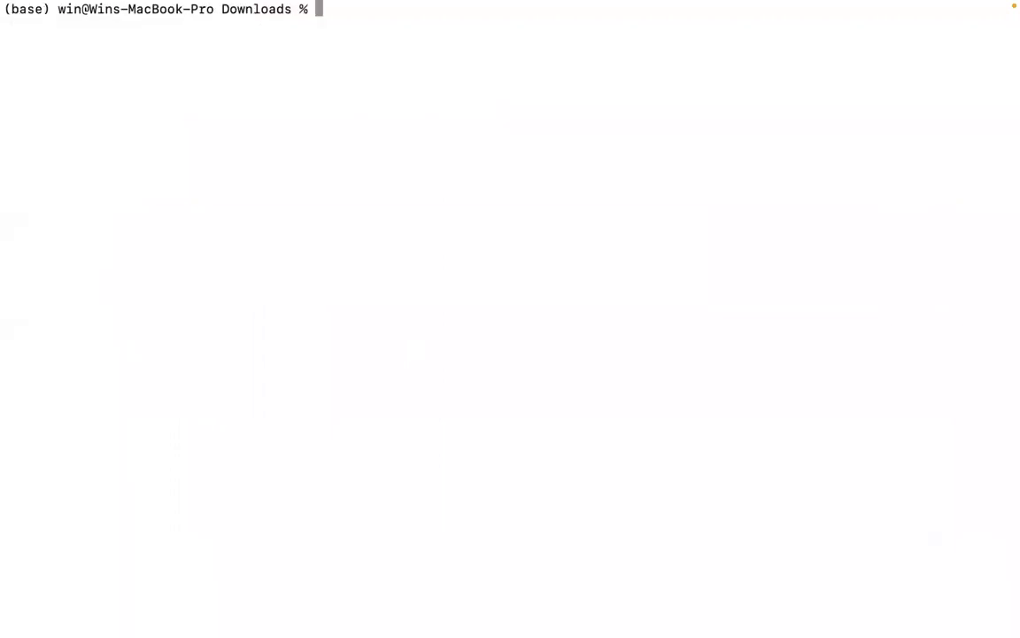
Return to the home directory and copy the key file into it with "cp ~/Downloads/venusriram.pem ."
text(cd)
key(Return)
key(Return)
key(Return)
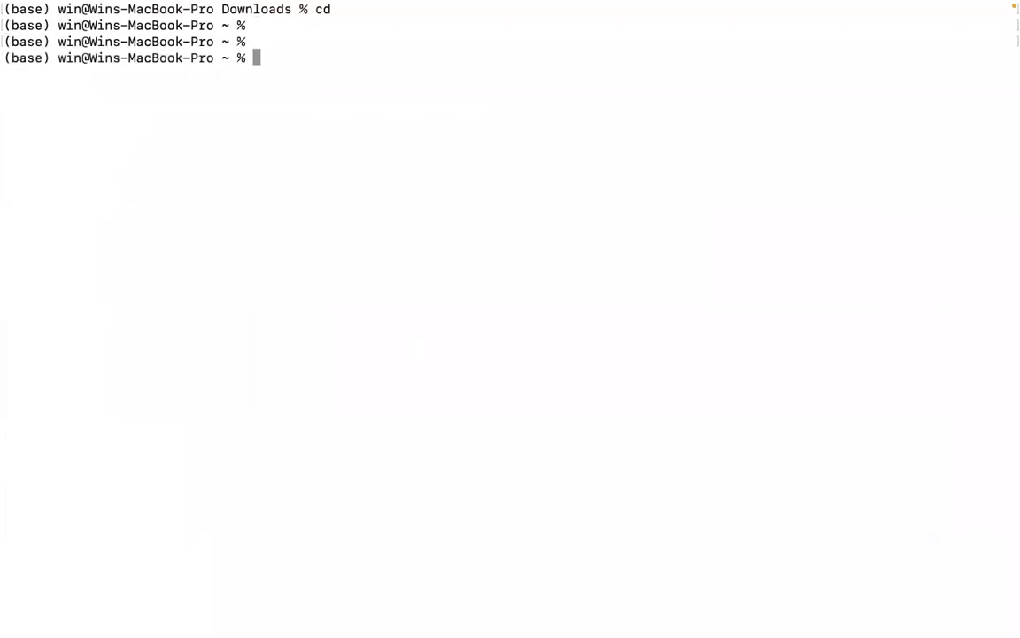
text(cp ~/Down)
key(Tab)
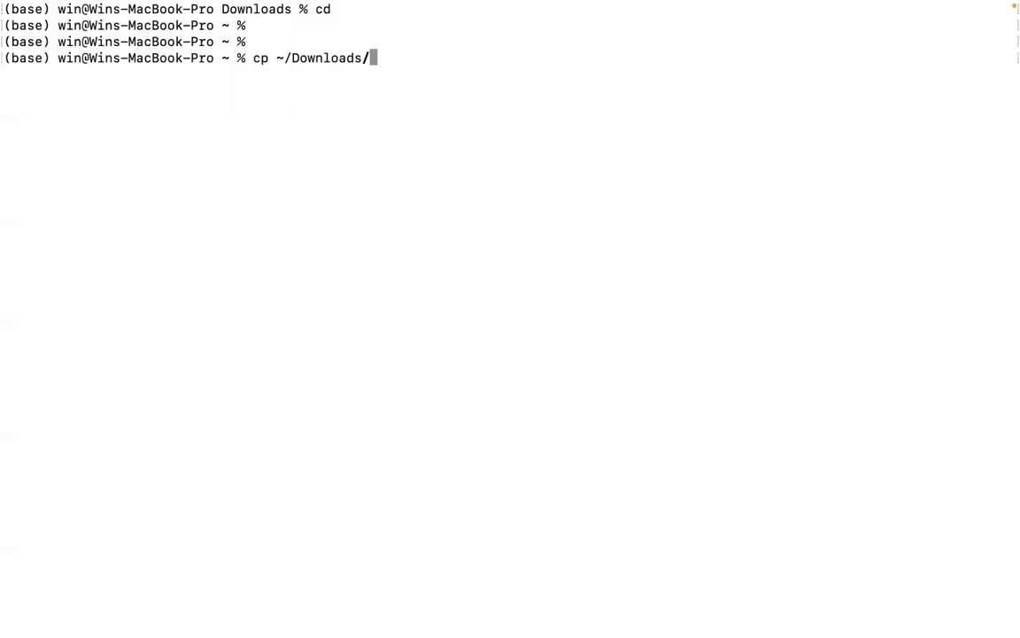
text(venusr)
key(Tab)
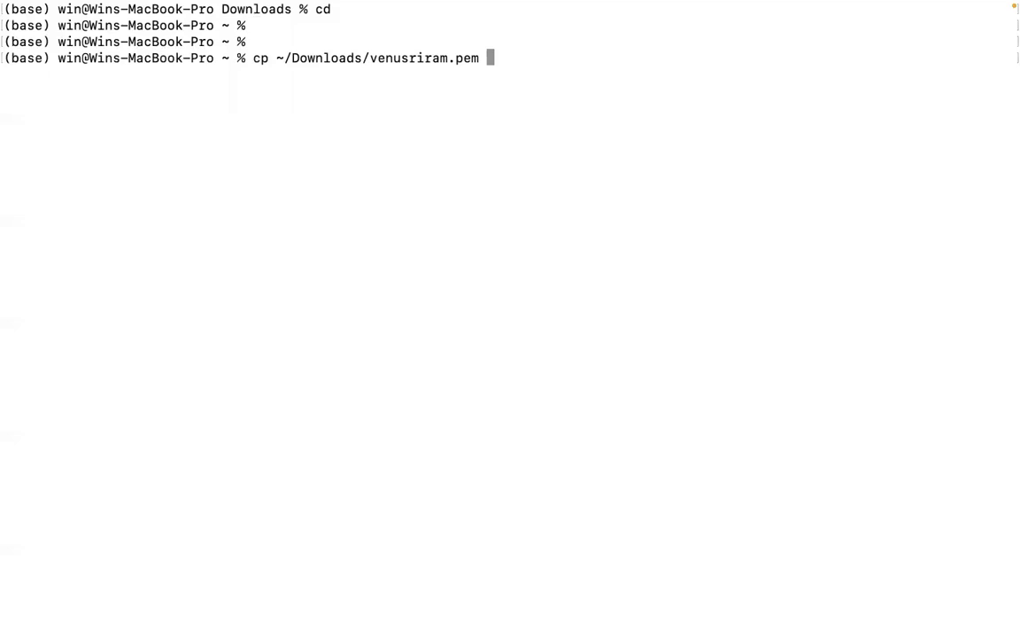
text(.)
key(Return)
key(Return)
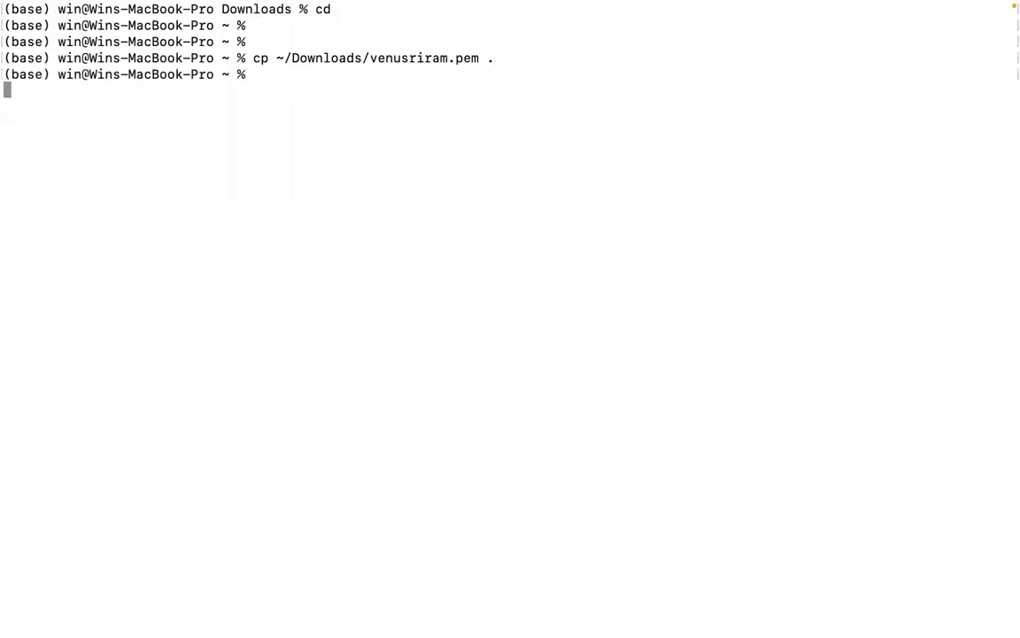
Print the current directory with pwd to check where the key file was copied
key(Return)
text(pwd)
key(Return)
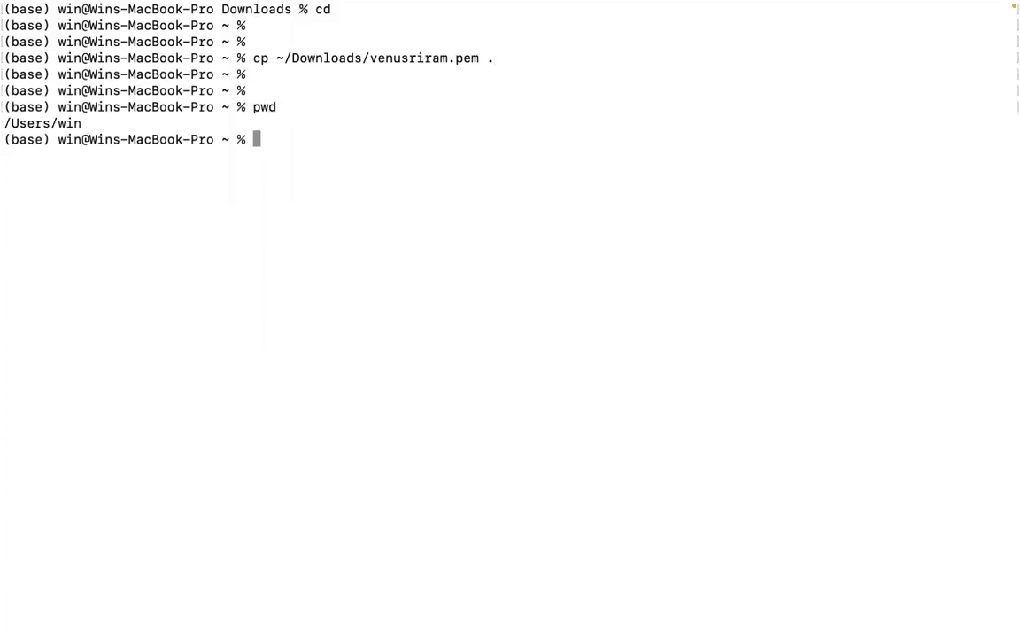
key(Return)
key(Return)
key(Return)
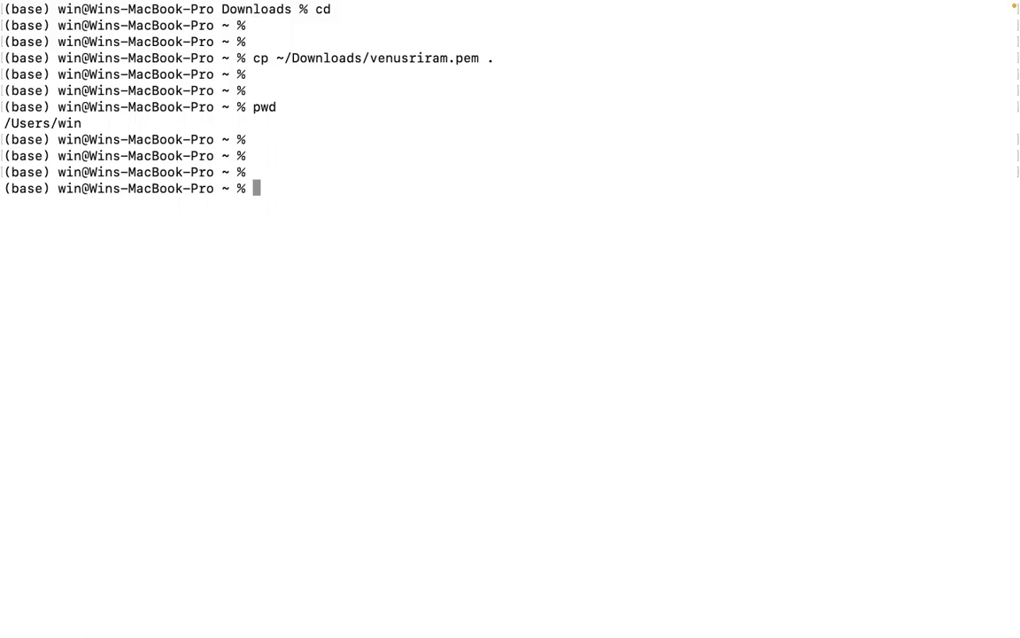
Copy the example SSH command from the AWS connect page and run it in Terminal to try connecting to Ubuntu
key(ctrl+Right)
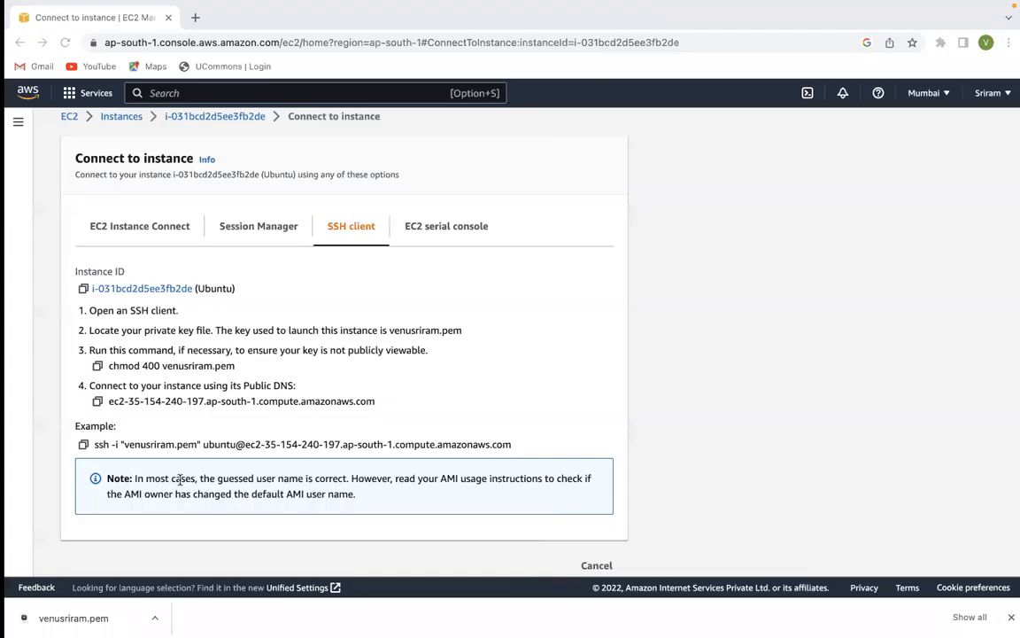
click(79, 443)
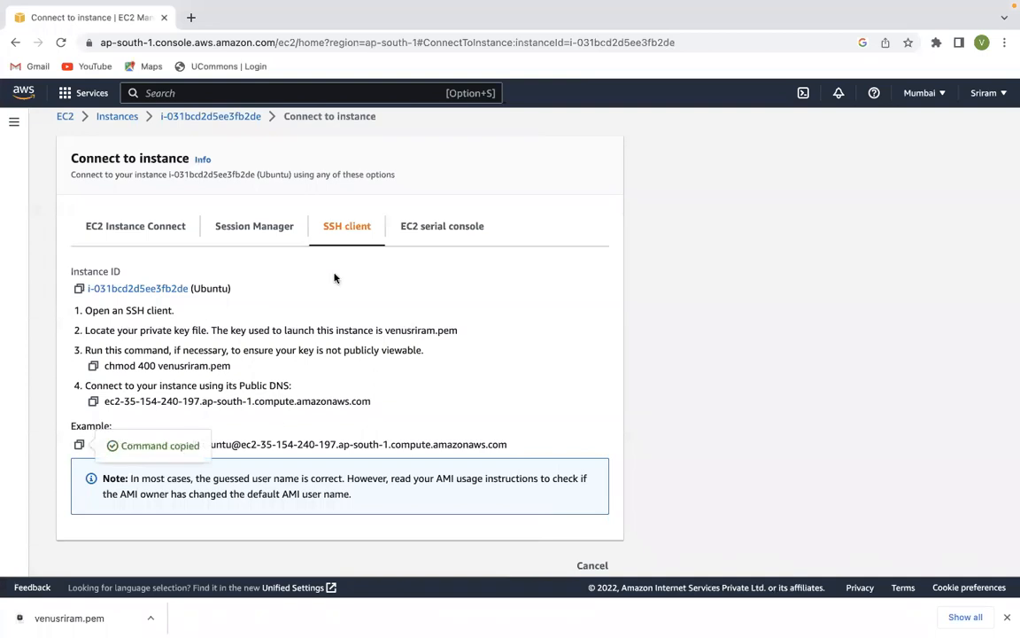
key(ctrl+Left)
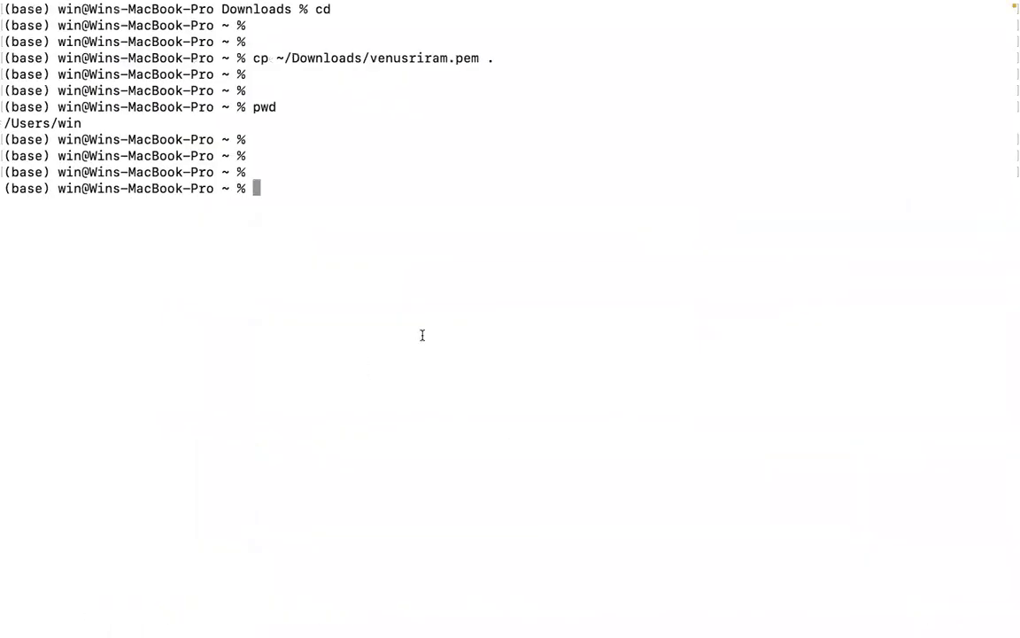
key(super+v)
key(Return)
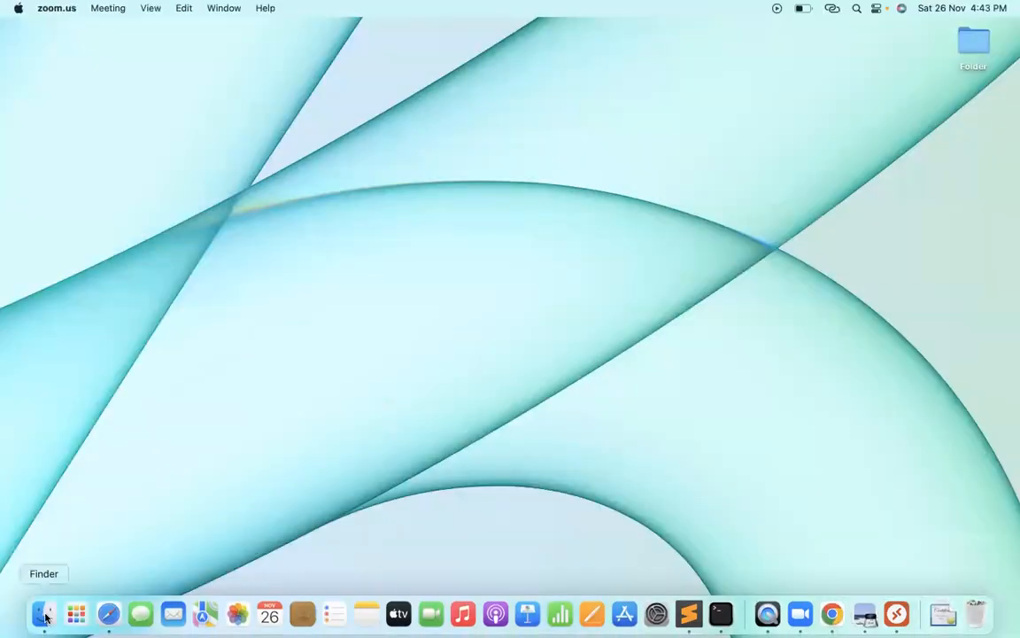
Open Downloads in Finder, look through its files for venusriram.pem, and close the window to return to Terminal
click(45, 611)
click(327, 236)
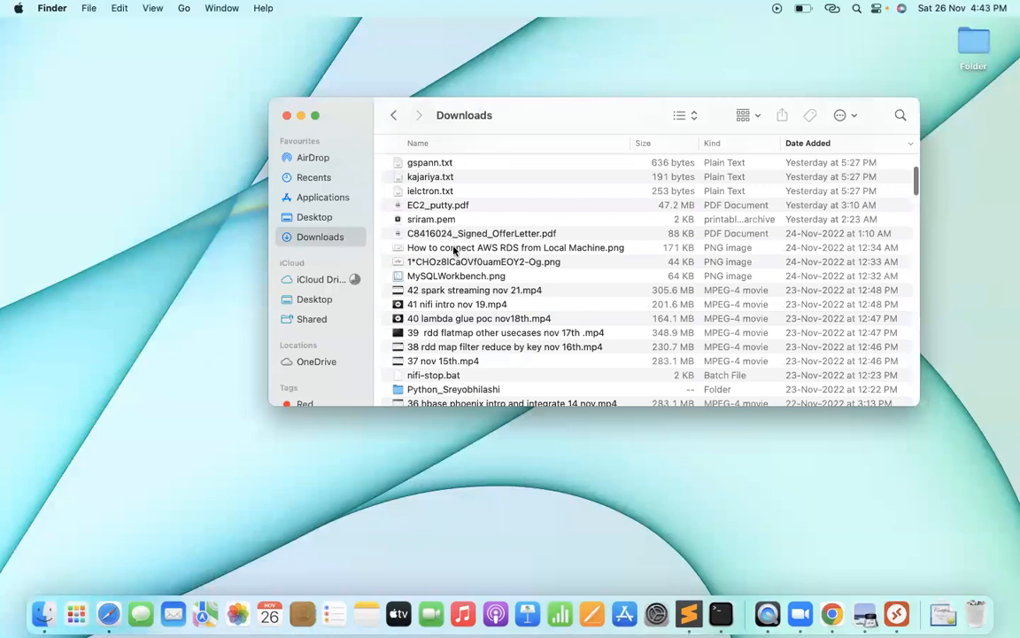
scroll(453, 237, down, 10)
scroll(453, 251, down, 12)
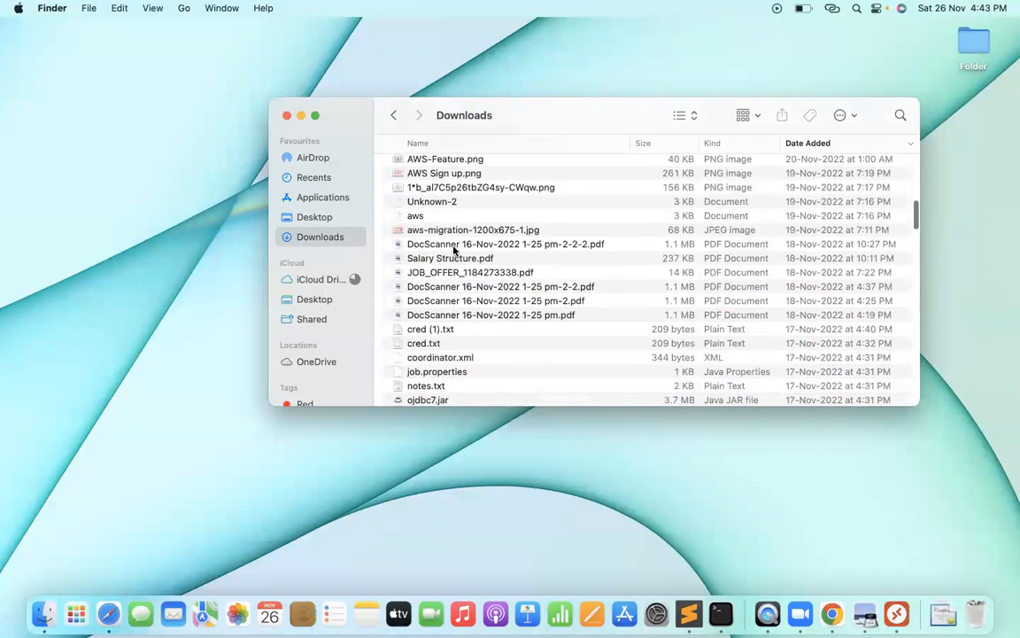
scroll(453, 250, down, 5)
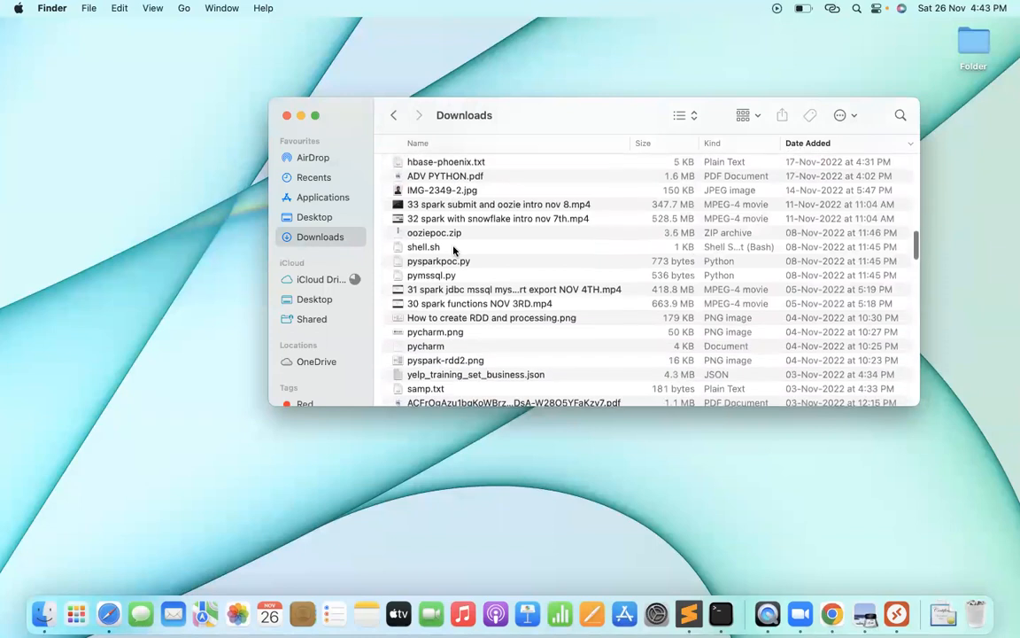
scroll(453, 250, up, 6)
scroll(454, 251, up, 20)
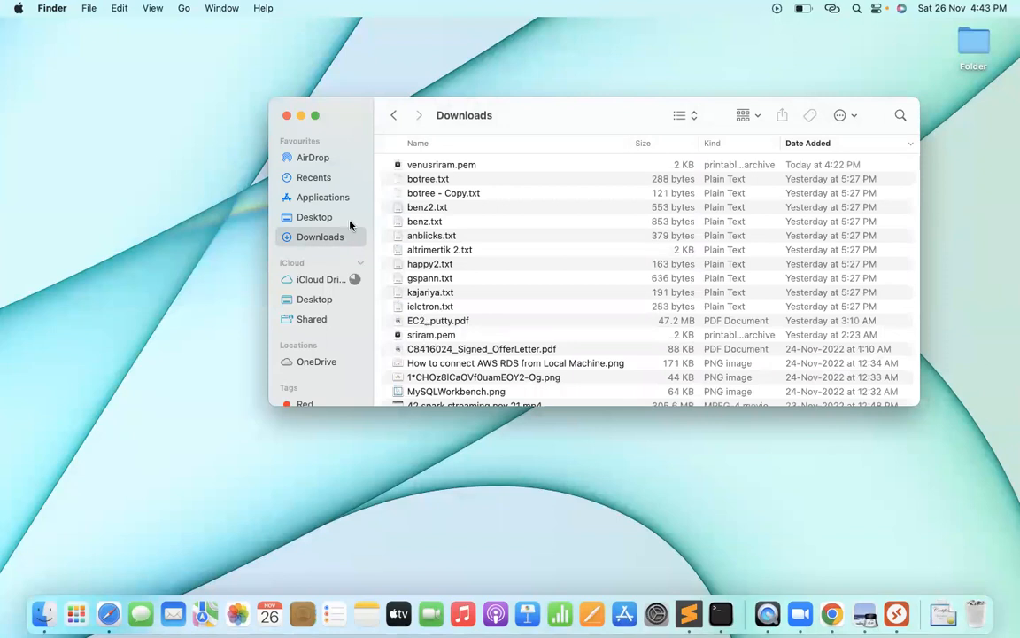
click(336, 91)
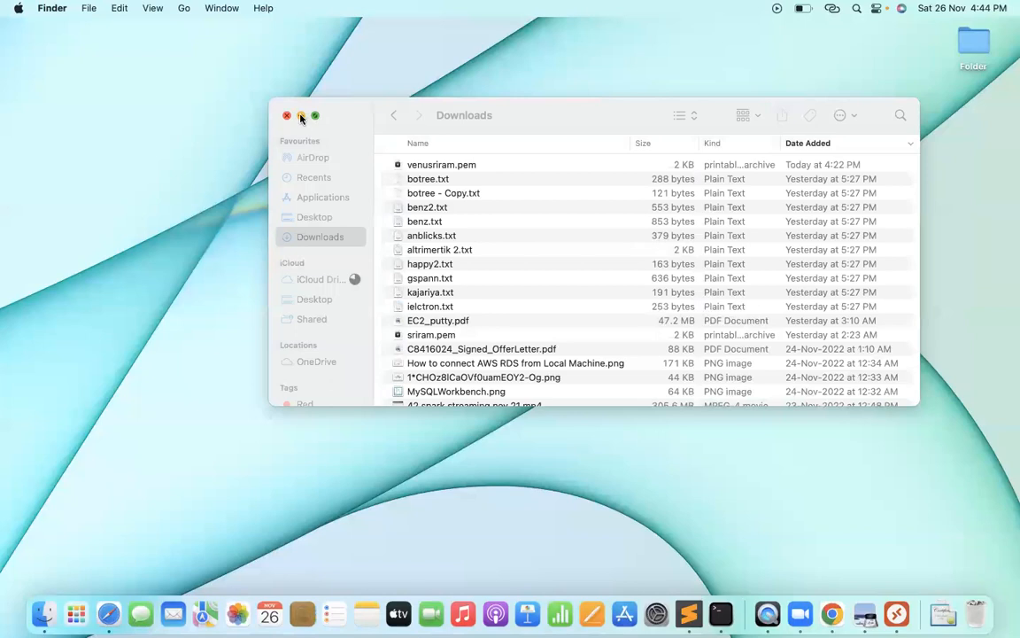
scroll(490, 323, down, 5)
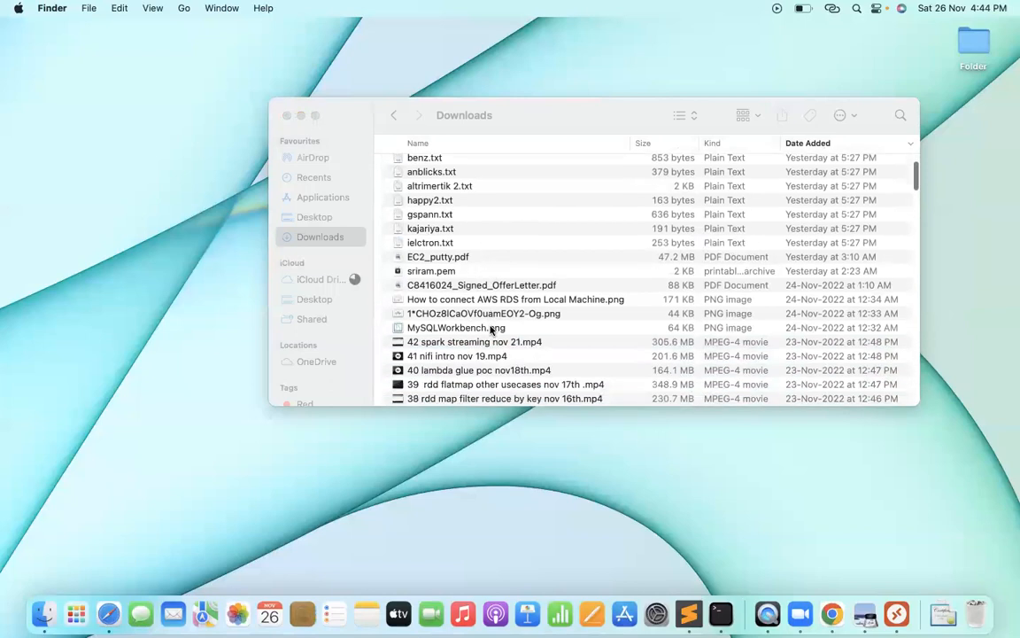
scroll(491, 332, down, 3)
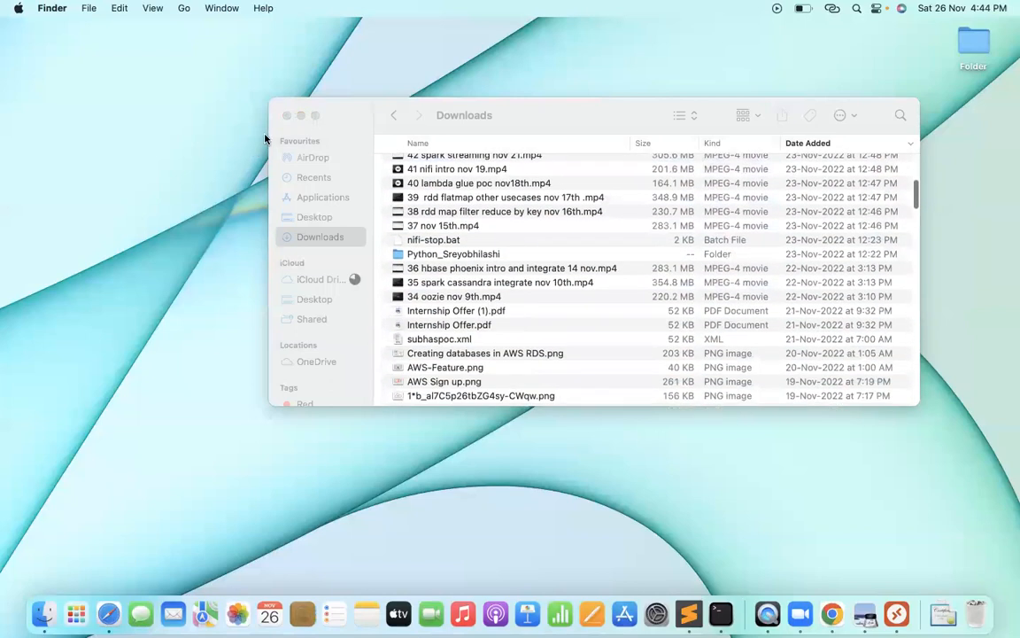
click(286, 115)
key(ctrl+Right)
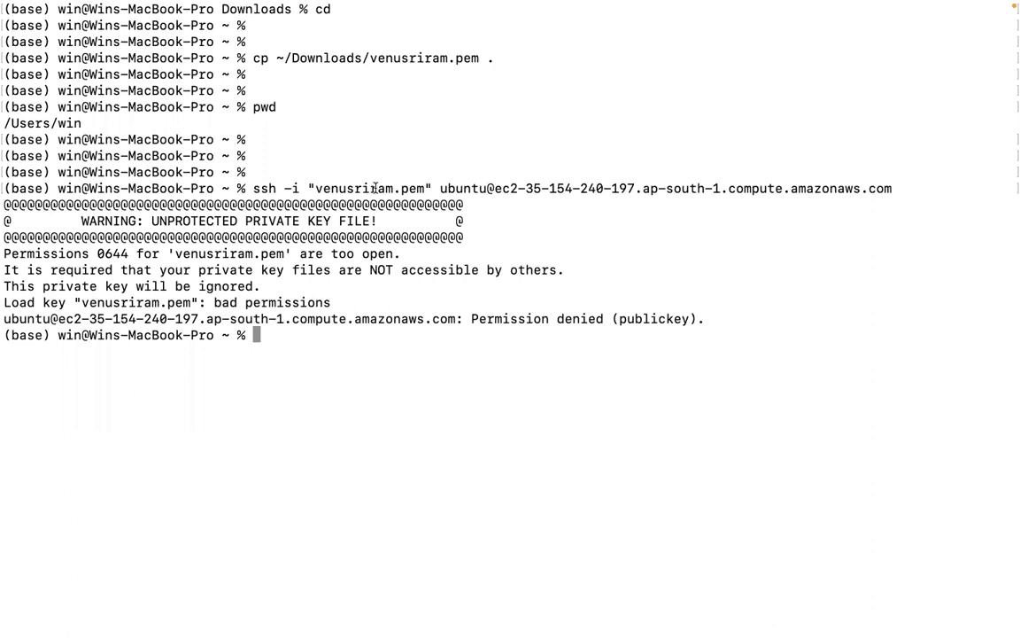
key(Return)
key(Return)
key(Return)
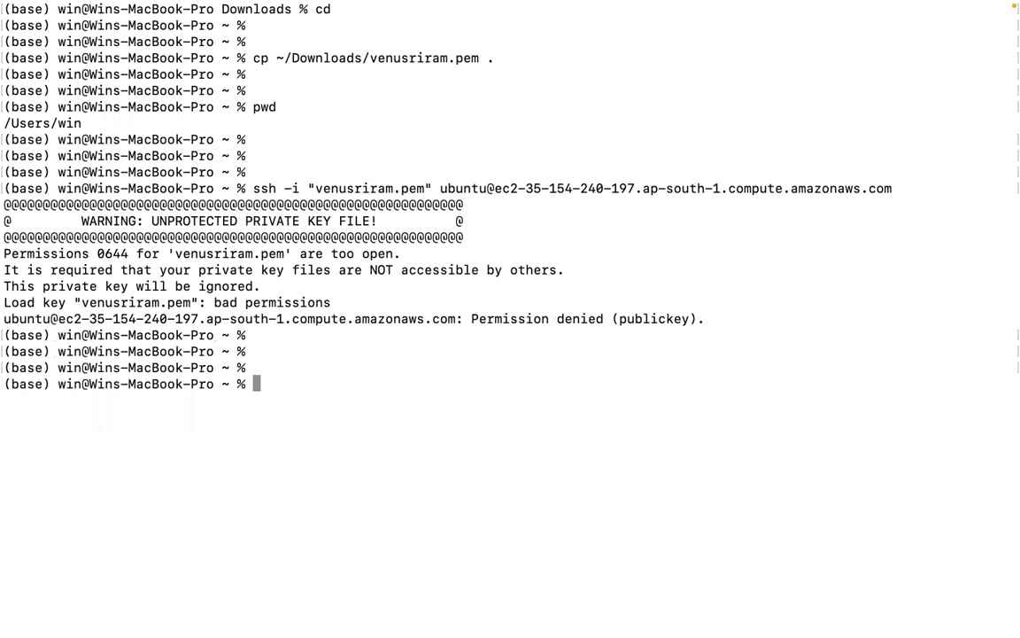
key(Return)
key(Return)
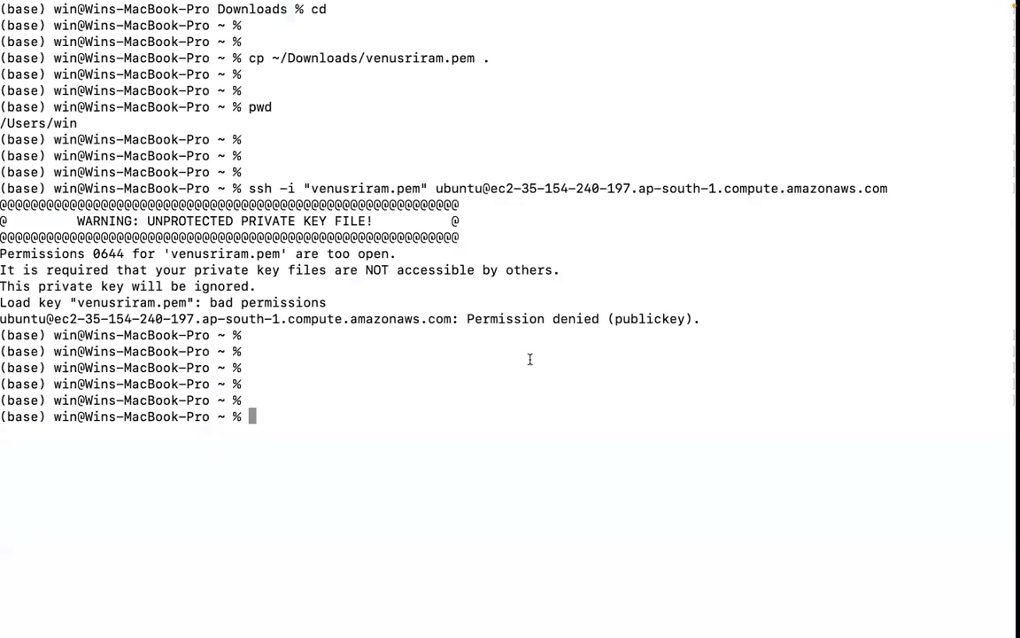
Clear the Terminal screen and print the current directory with pwd
key(ctrl+Right)
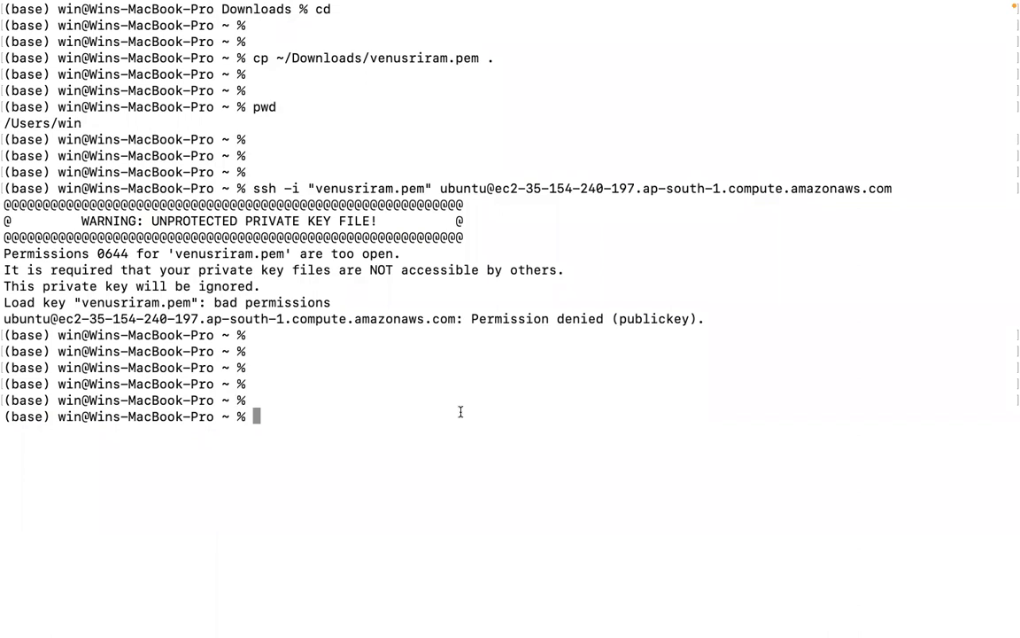
key(ctrl+l)
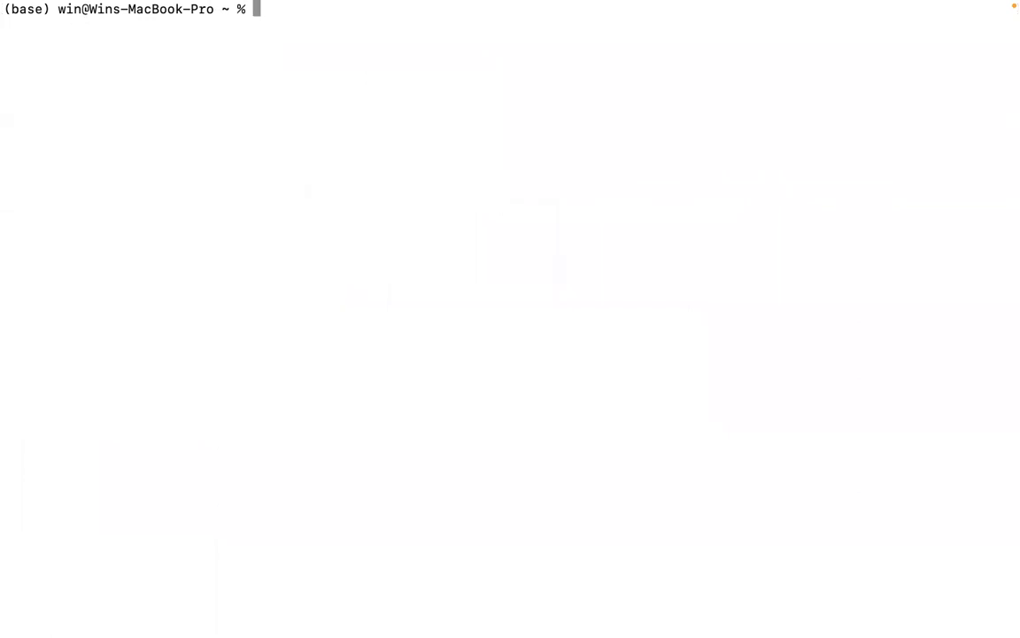
text(pwd)
key(Return)
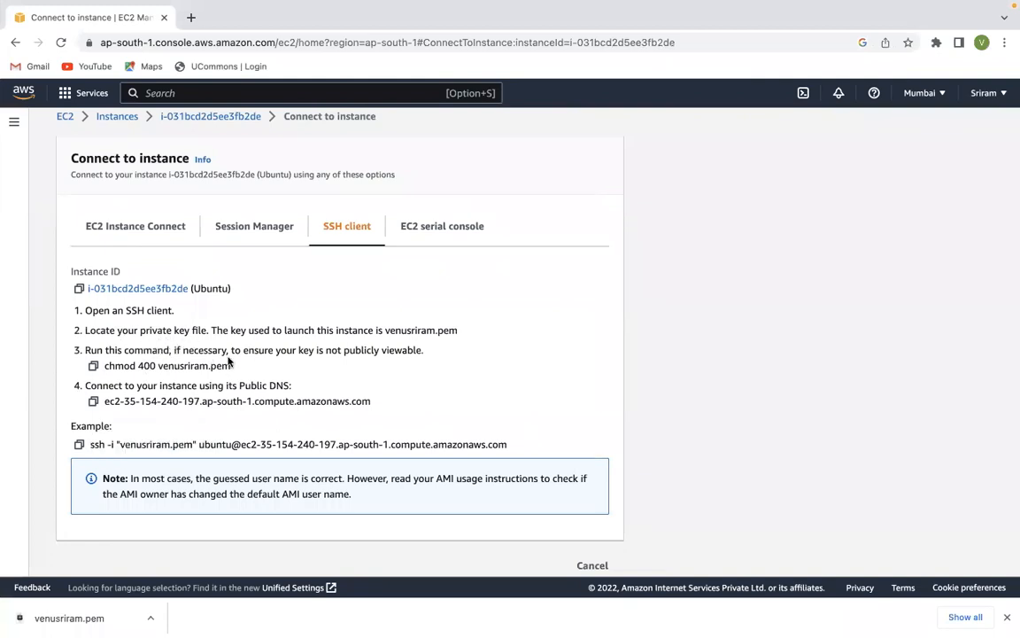
Copy the "chmod 400 venusriram.pem" command from the AWS connect page and run it in Terminal to restrict the key file's permissions
click(94, 366)
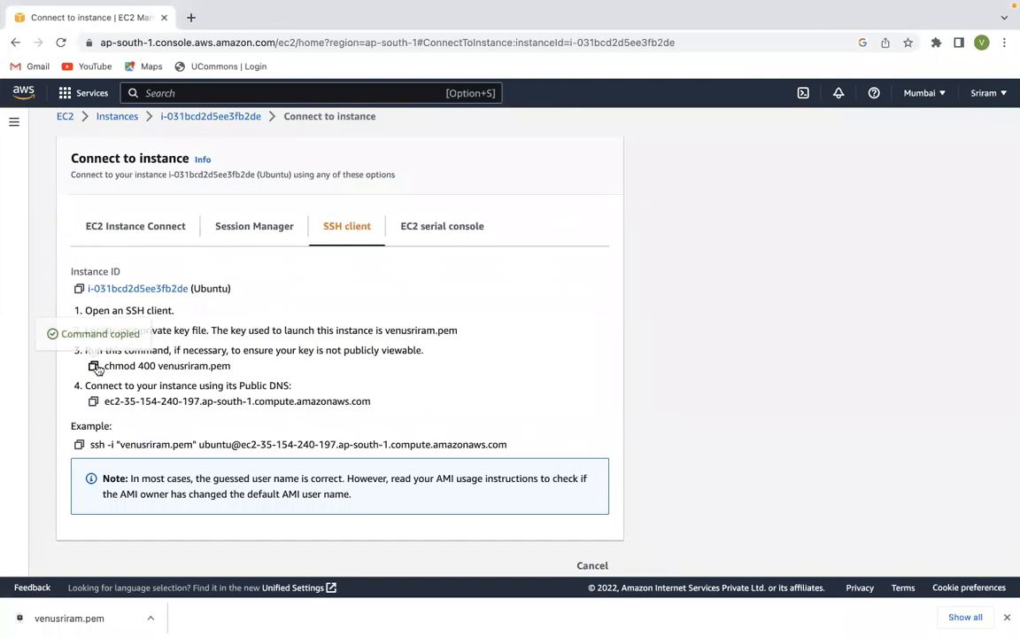
key(ctrl+Left)
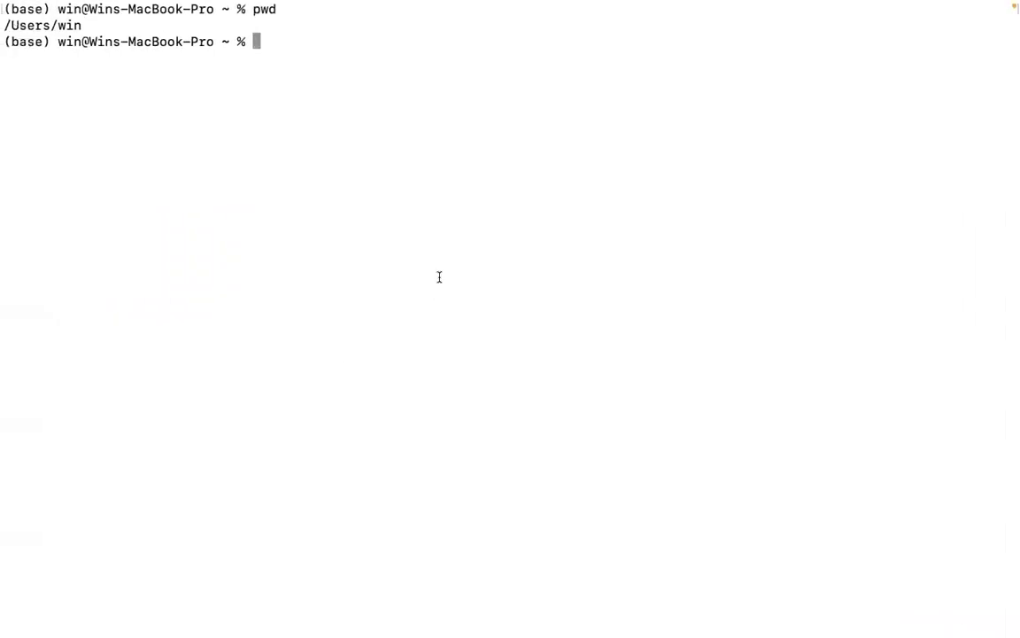
key(super+v)
key(Return)
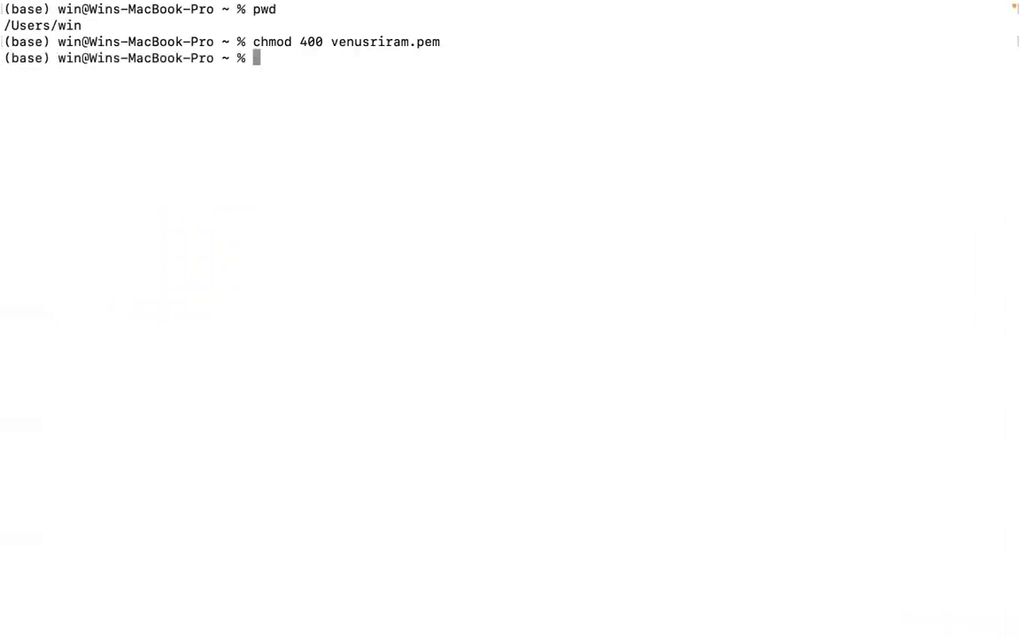
key(Return)
key(Return)
Copy the example SSH command from the AWS connect page and run it in Terminal to log in to the Ubuntu instance
key(ctrl+Right)
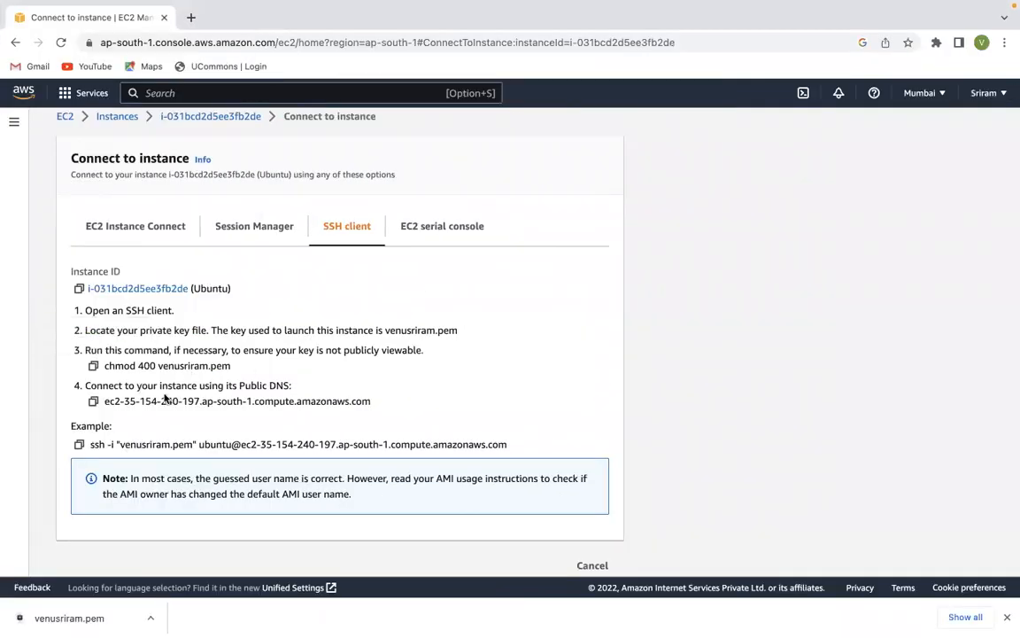
click(79, 444)
key(ctrl+Left)
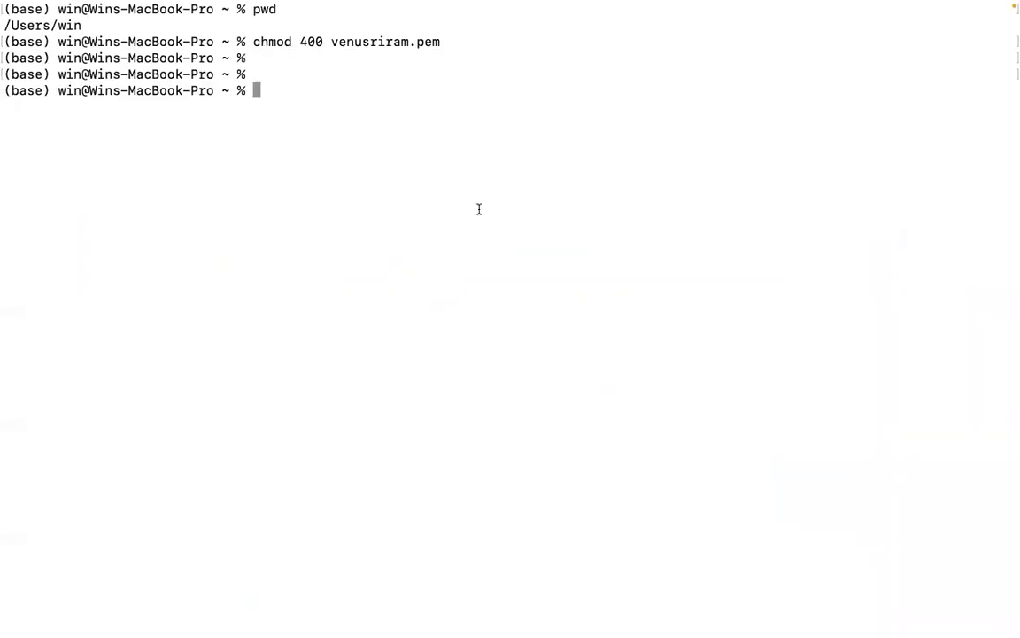
key(super+v)
key(Return)
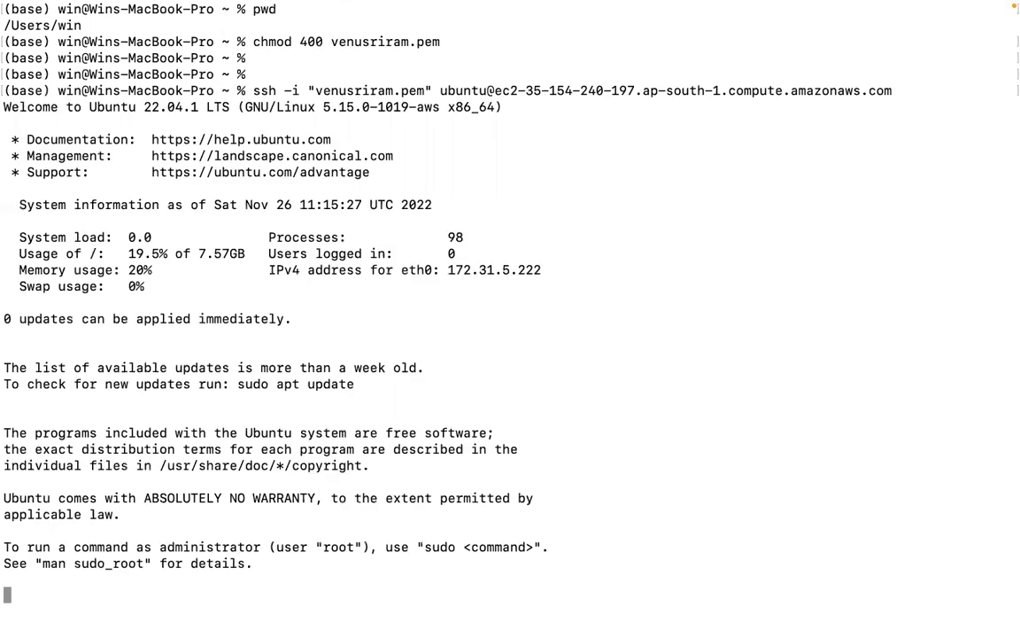
key(Return)
key(Return)
key(Return)
key(Return)
key(Return)
key(Return)
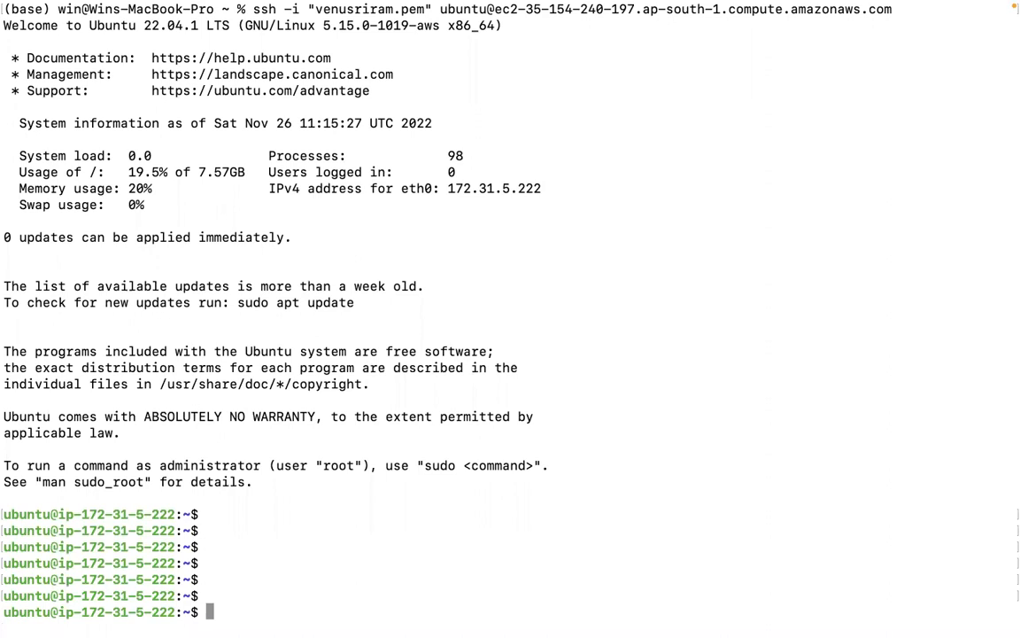
Print the Ubuntu instance's current directory with pwd and list its contents with ls
text(pwd)
key(Return)
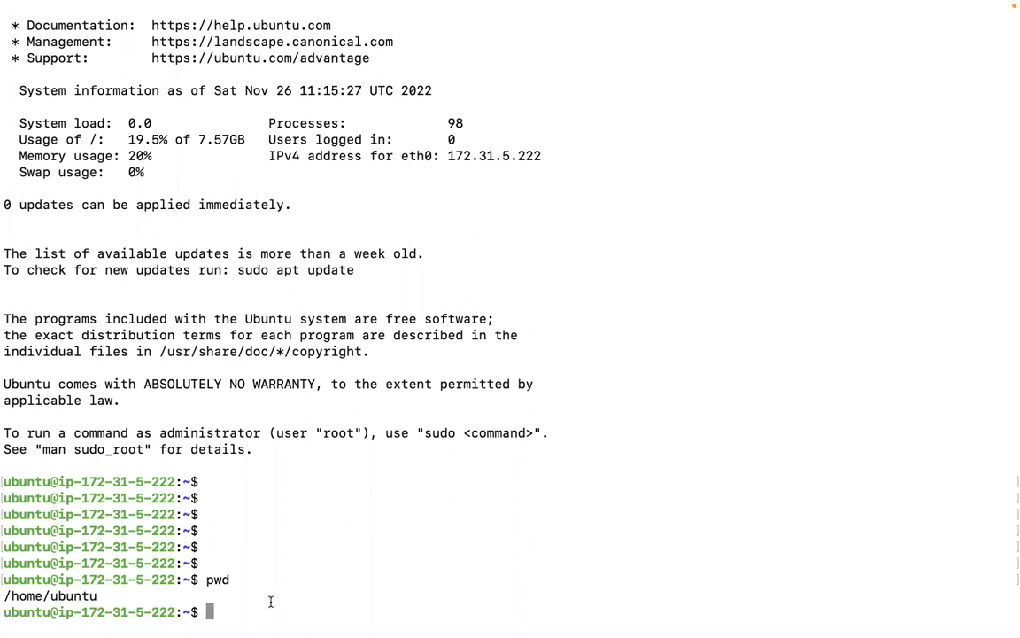
text(ls)
key(Return)
key(Return)
key(Return)
key(Return)
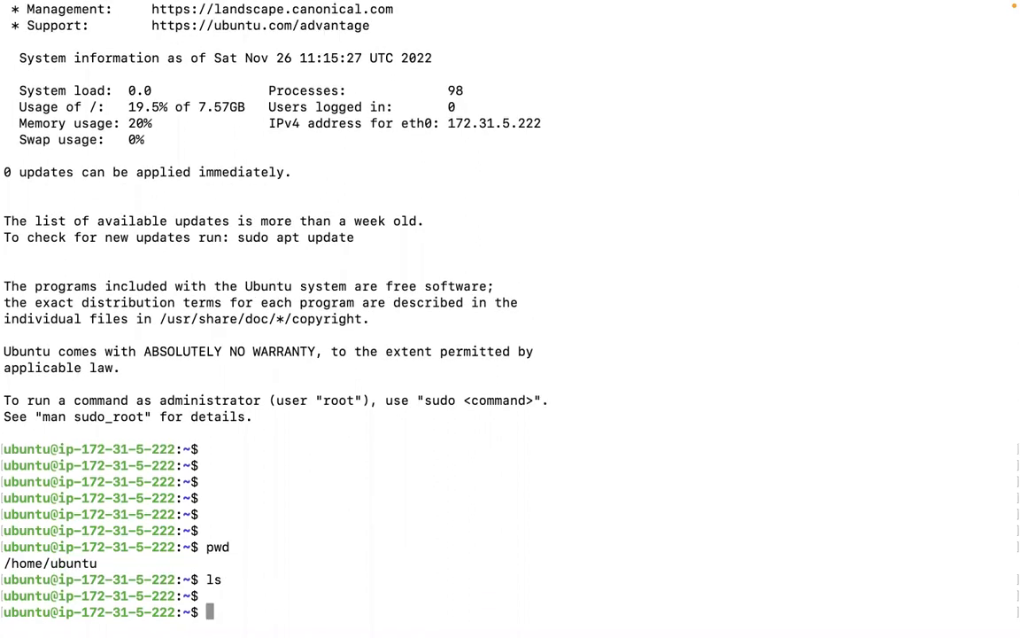
text(ls)
key(Return)
key(Return)
Show the path completions for "cd ." in the Ubuntu home directory, and erase the unfinished command
text(cd .)
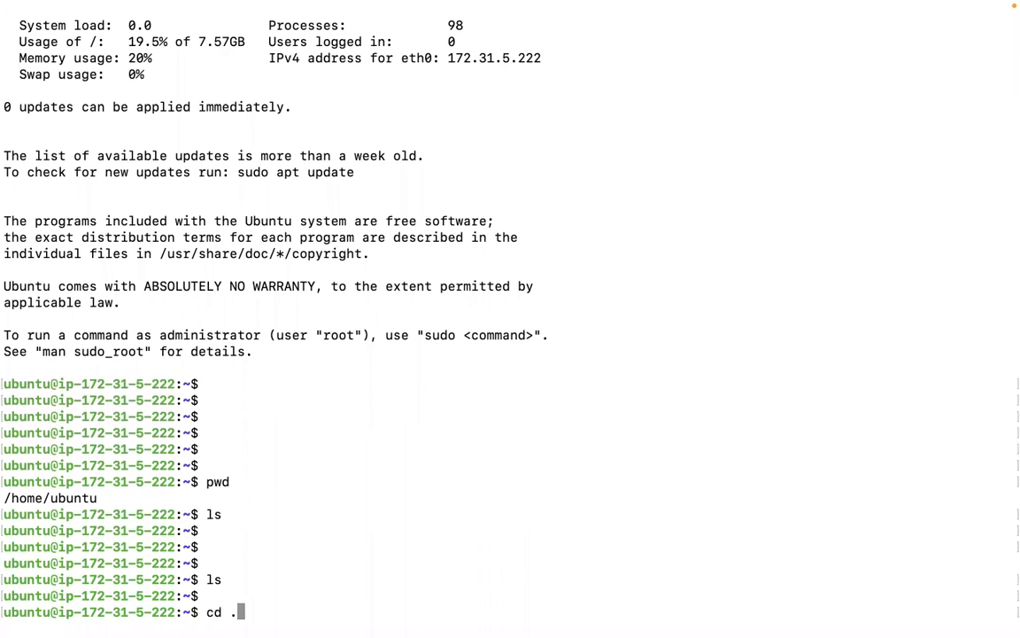
key(Tab)
key(Tab)
key(Tab)
key(Tab)
key(Tab)
key(Tab)
key(Tab)
key(Tab)
key(BackSpace)
key(BackSpace)
key(BackSpace)
key(BackSpace)
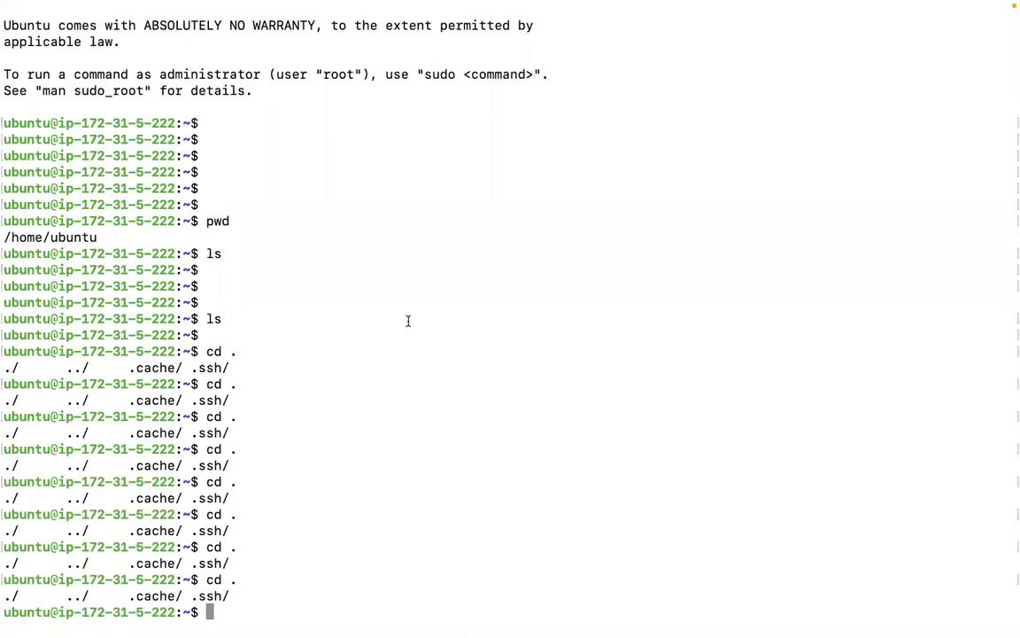
Switch to the AWS console in the browser and return to the EC2 instances list
key(ctrl+Left)
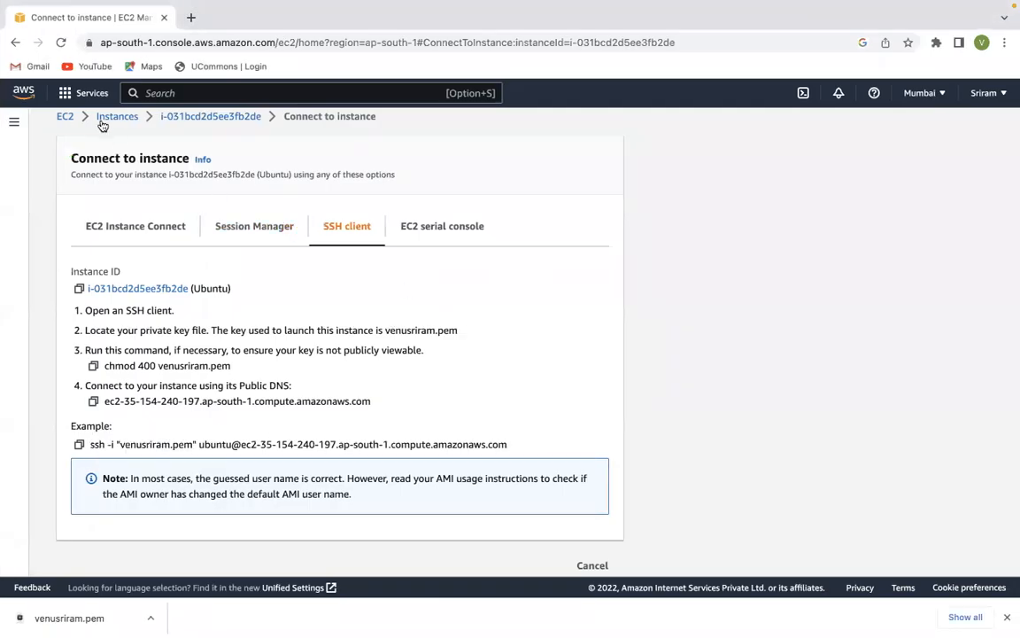
click(119, 120)
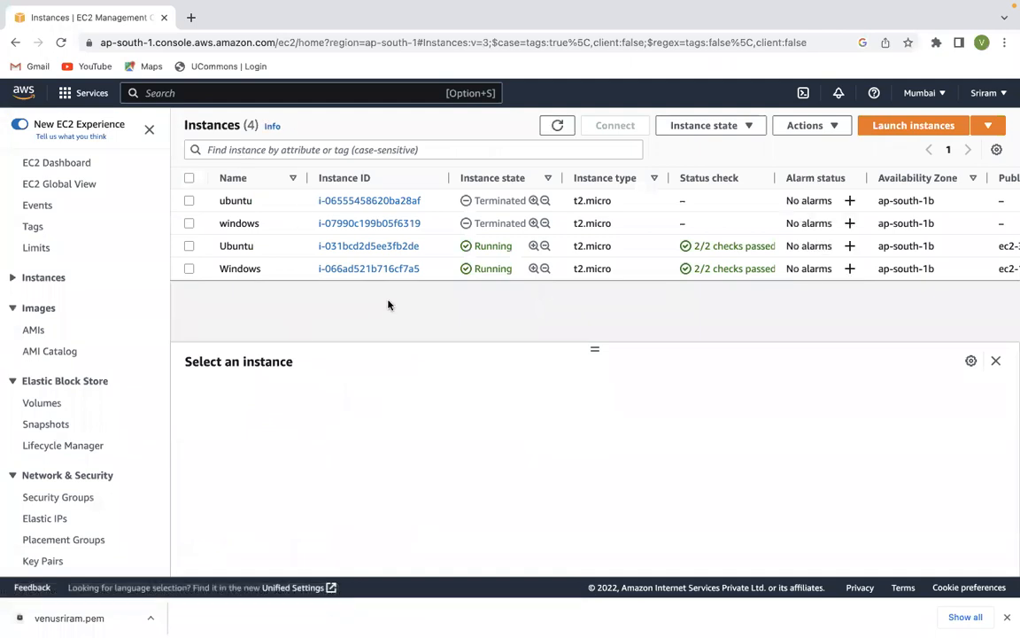